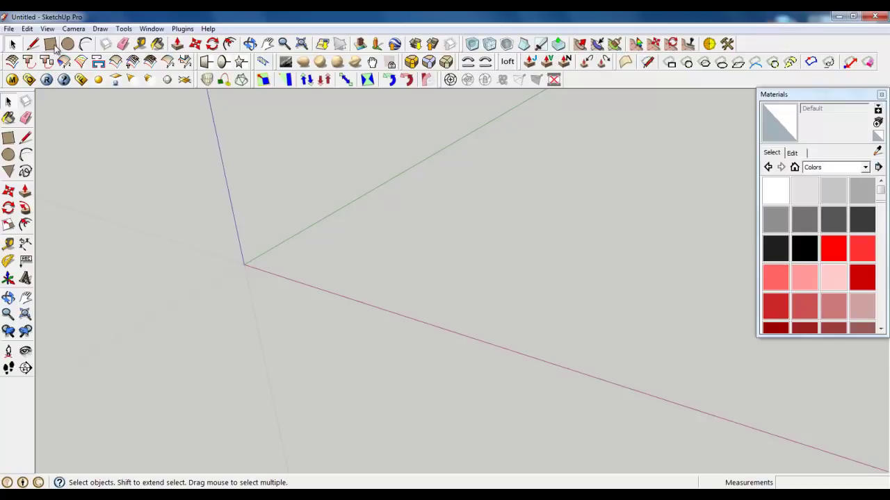
Draw a large rectangle on the ground plane, starting at the axes origin
click(51, 45)
click(244, 265)
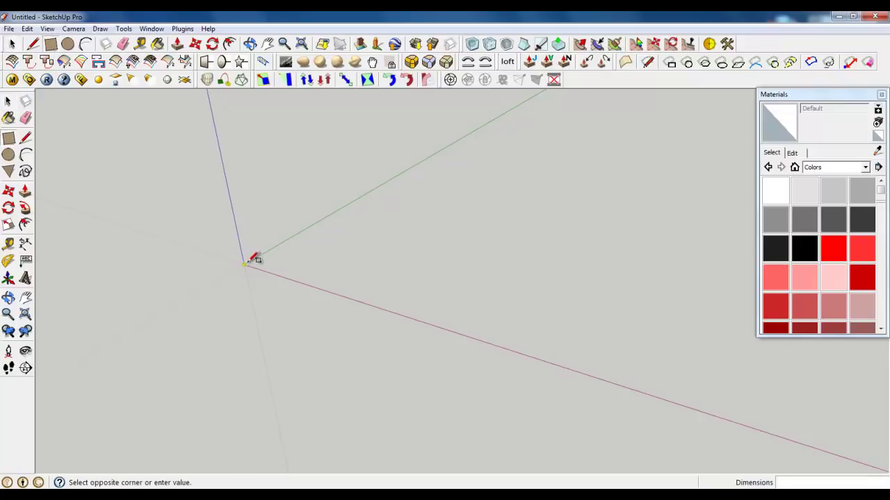
click(690, 187)
middle_drag(421, 248, 470, 304)
scroll(471, 305, down, 3)
scroll(491, 219, up, 3)
scroll(438, 198, down, 3)
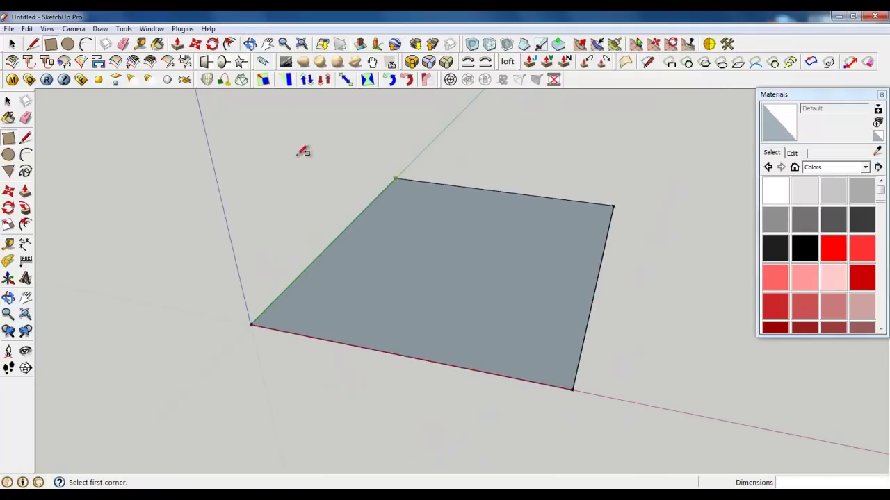
Select the rectangle's face and import the Apartment Plan image for use as a texture
key(space)
click(531, 299)
scroll(531, 299, up, 2)
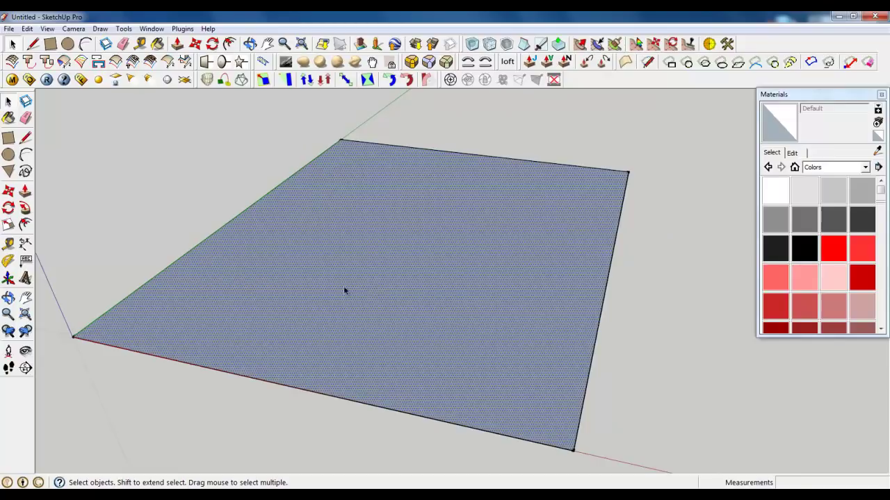
scroll(343, 290, down, 2)
middle_drag(506, 350, 468, 321)
scroll(419, 310, up, 3)
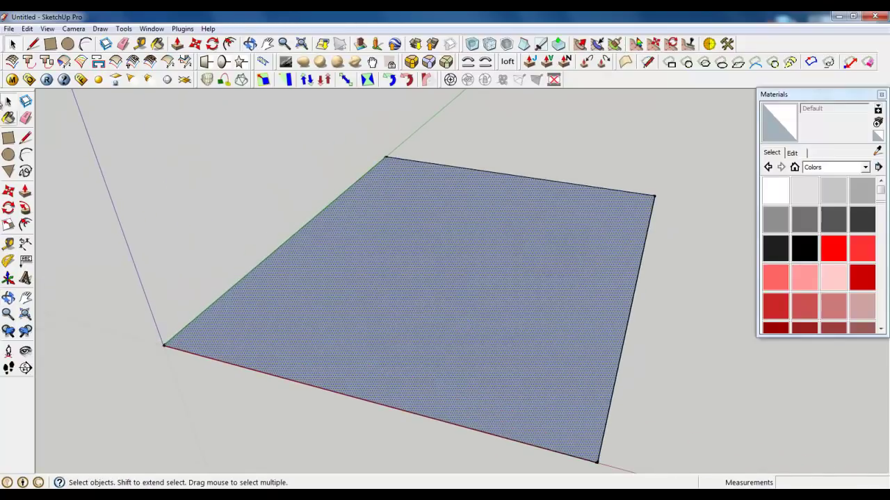
click(8, 29)
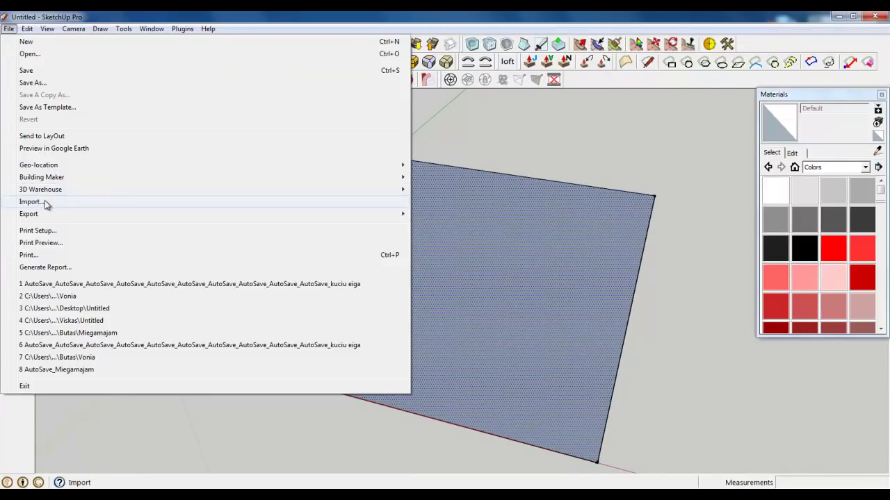
click(30, 202)
click(328, 208)
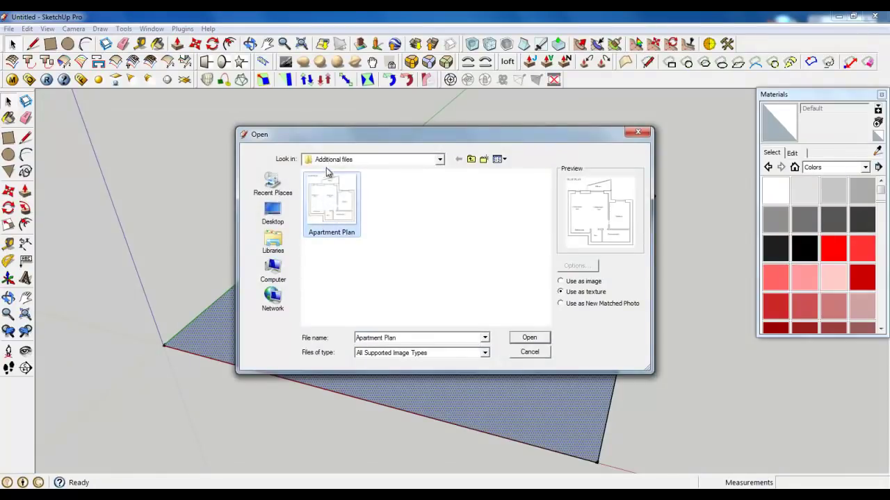
click(529, 338)
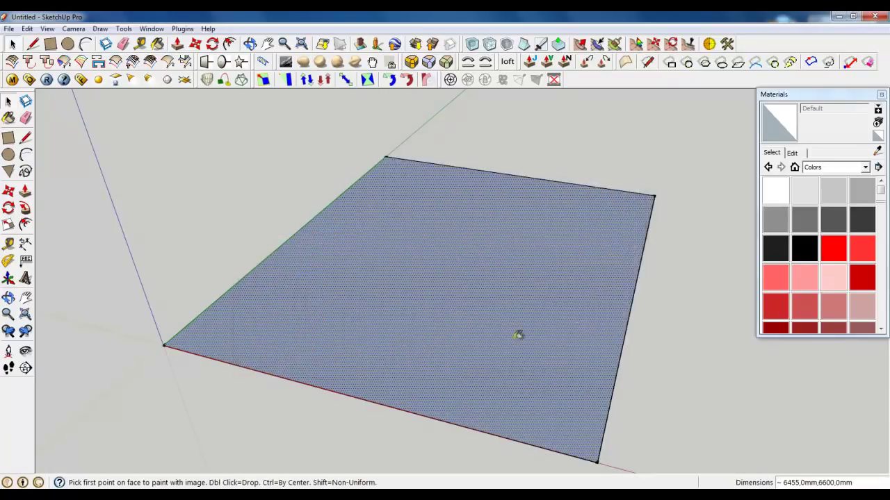
Place the plan texture on the rectangle's face, inset from the origin corner, at about 14 m high
click(227, 344)
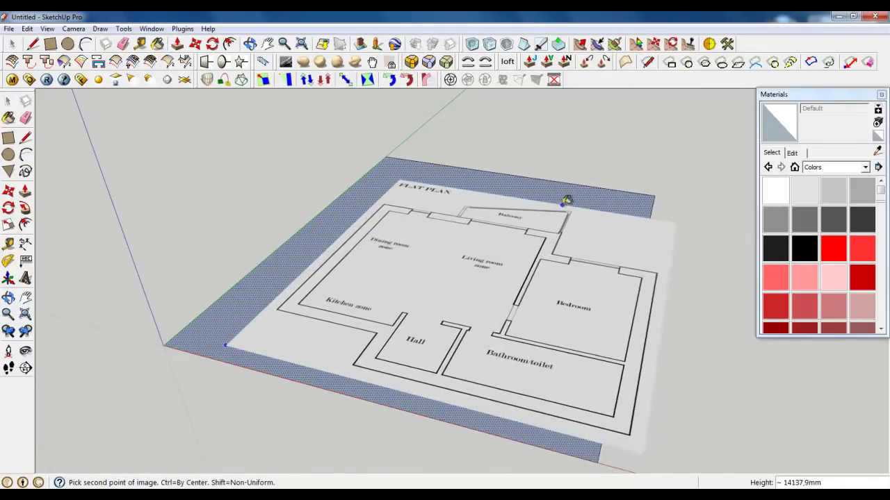
click(570, 197)
middle_drag(547, 242, 320, 321)
scroll(414, 244, down, 1)
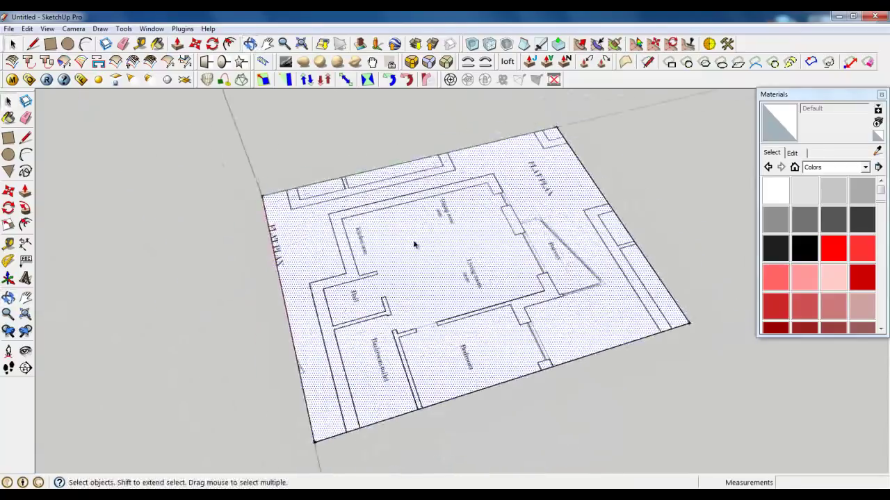
mouse_move(413, 240)
middle_down()
mouse_move(423, 209)
mouse_move(402, 247)
middle_up()
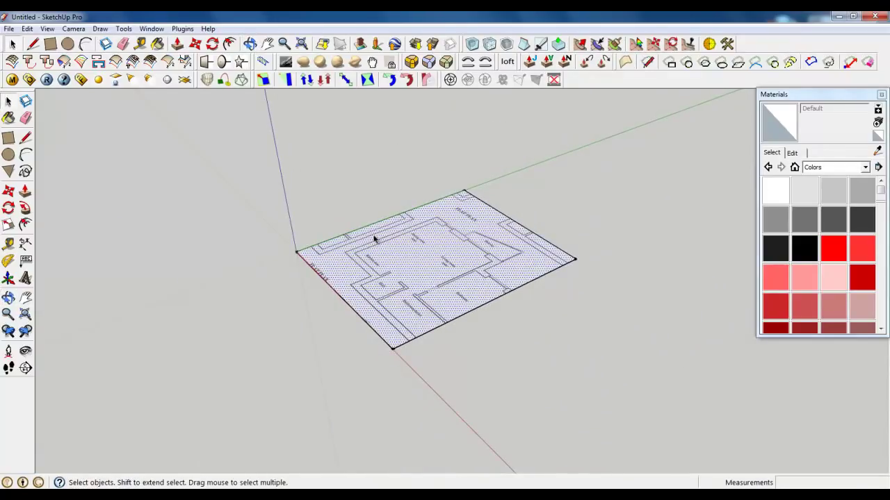
Draw a 7500 mm reference line parallel to the outer wall of the kitchen and dining zones, starting beside its kitchen corner
scroll(375, 238, up, 10)
middle_drag(536, 174, 478, 268)
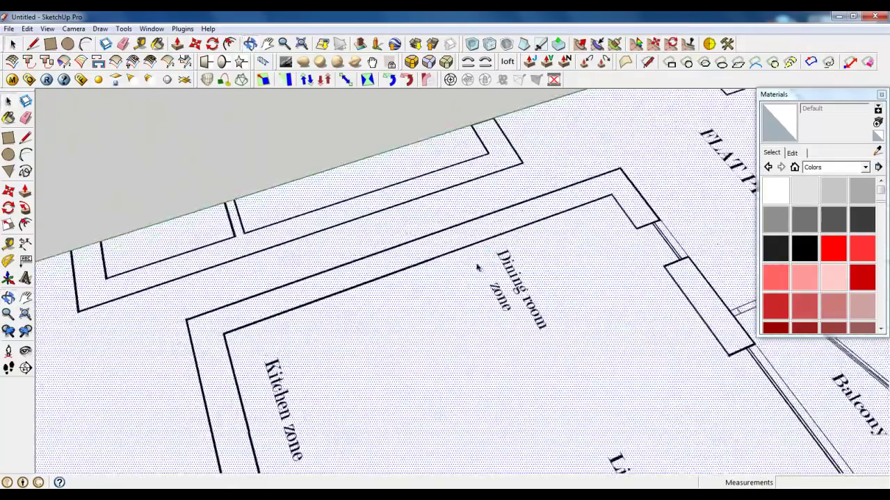
scroll(531, 260, down, 2)
middle_drag(532, 260, 502, 258)
scroll(501, 257, up, 2)
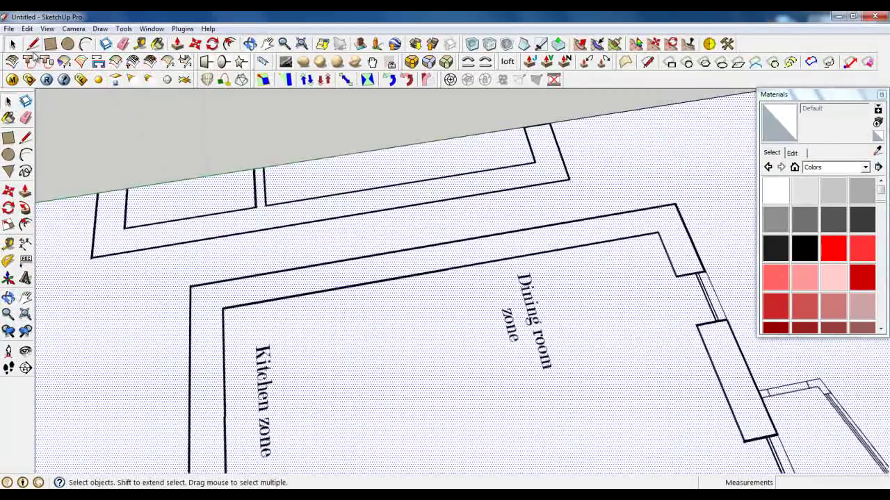
click(32, 44)
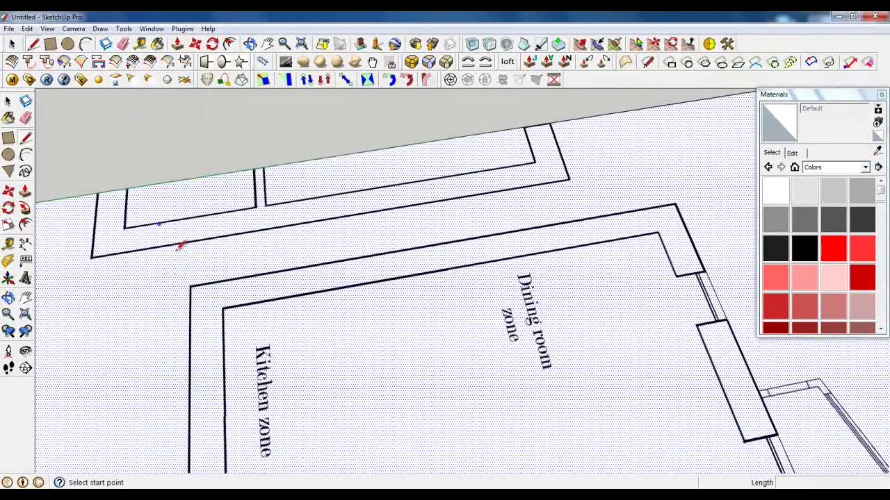
click(189, 285)
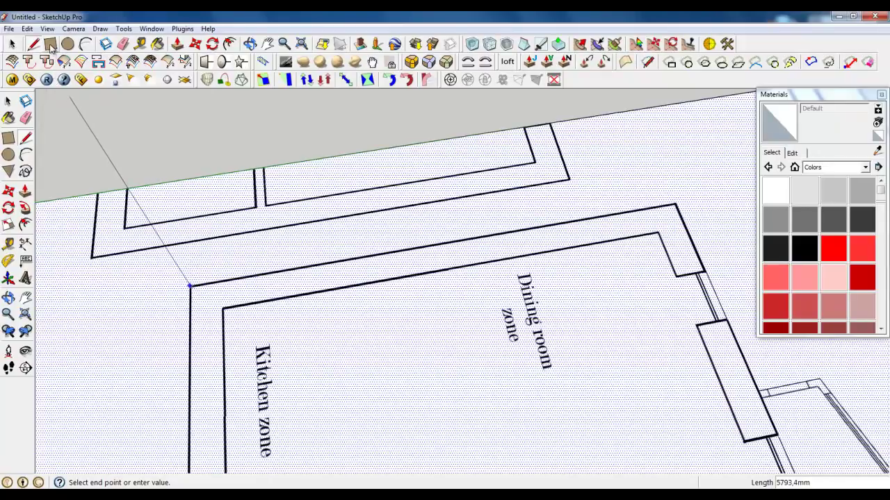
key(Escape)
click(189, 275)
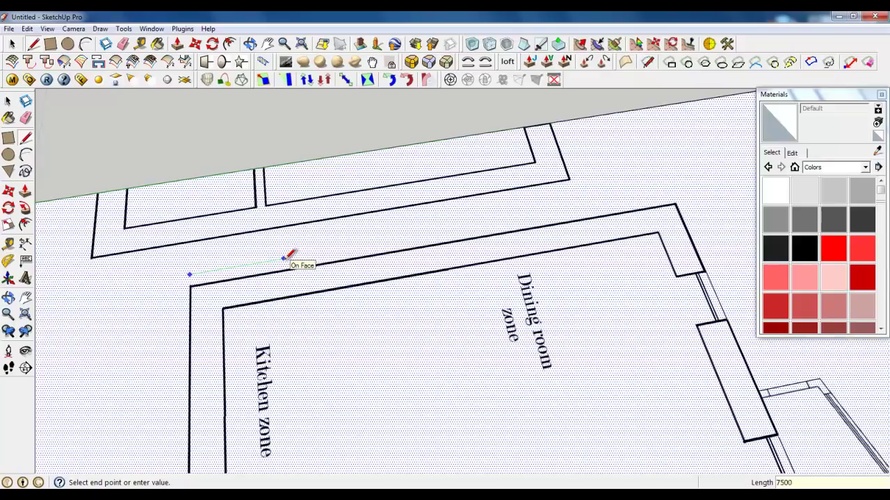
key(Return)
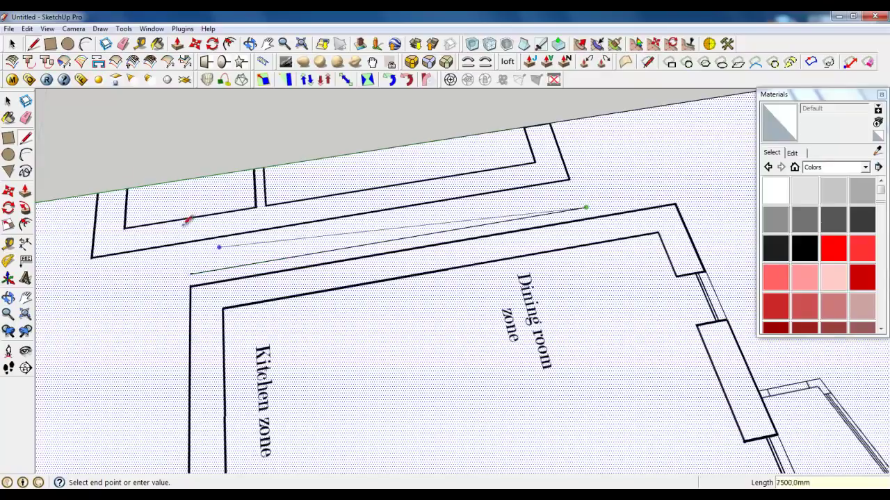
key(space)
Enter texture positioning for the plan and scale it with the green pin to bring the kitchen–dining outer wall near the reference line's length
middle_drag(323, 374, 443, 271)
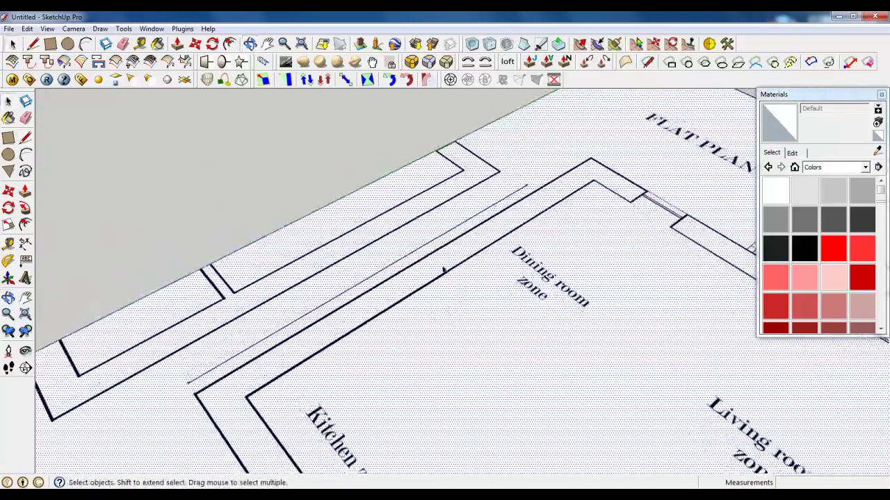
scroll(396, 238, down, 4)
middle_drag(385, 238, 431, 246)
scroll(431, 246, up, 1)
scroll(431, 249, up, 2)
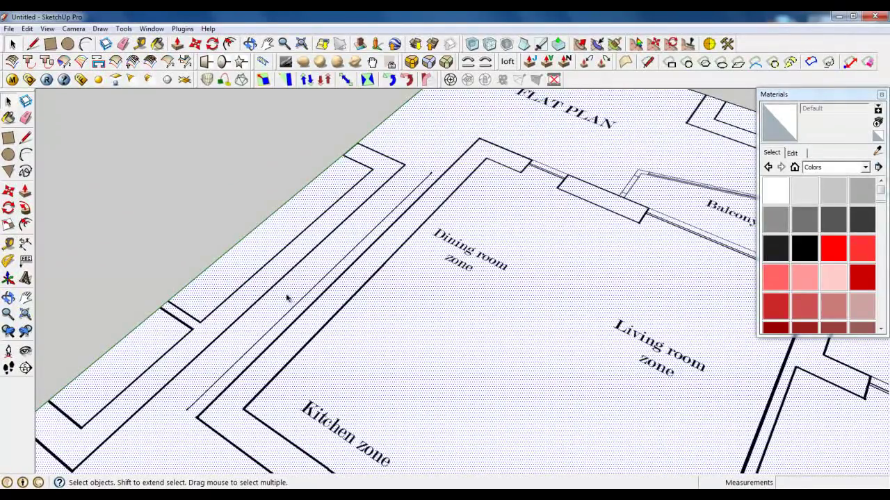
scroll(392, 221, down, 3)
scroll(413, 229, up, 2)
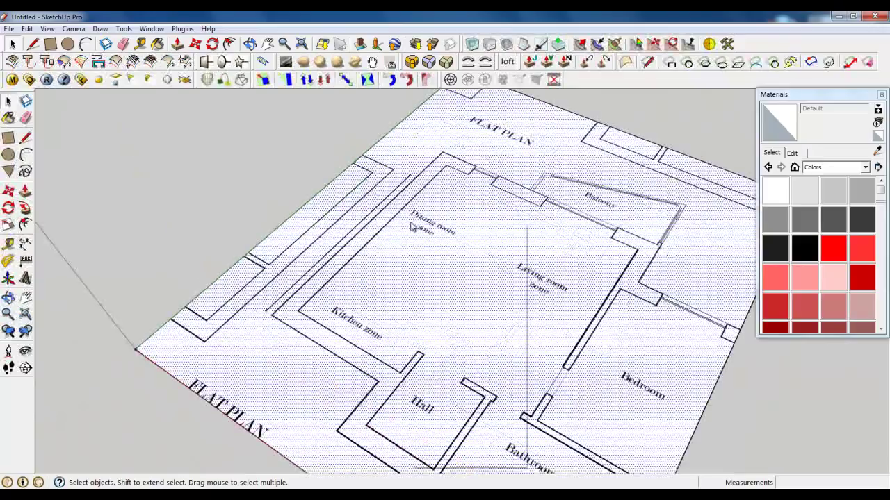
right_click(411, 226)
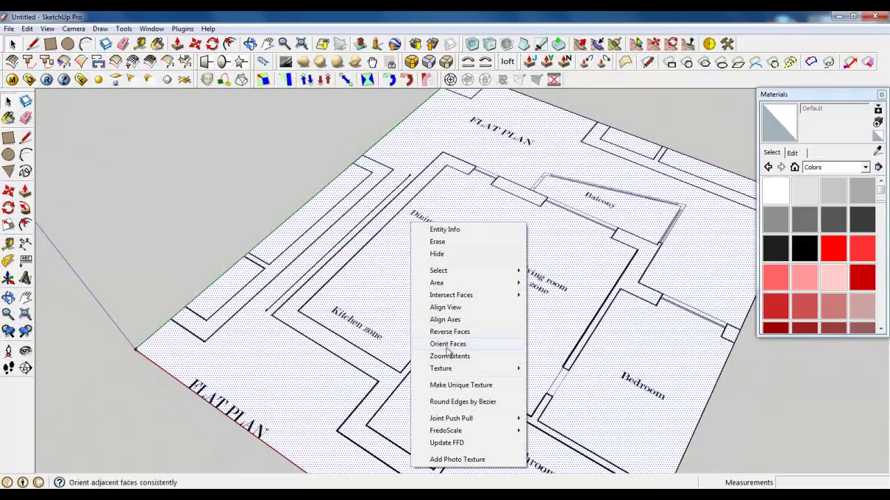
mouse_move(486, 368)
click(556, 367)
scroll(334, 194, down, 4)
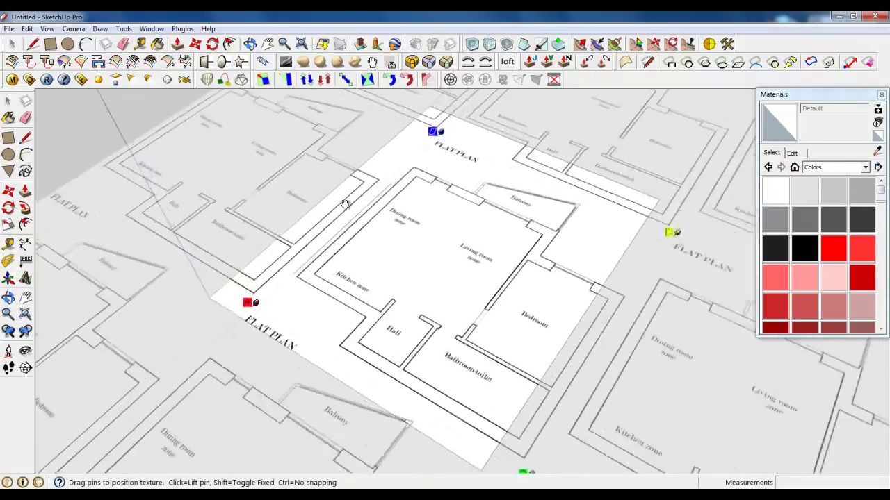
scroll(401, 277, up, 3)
drag(493, 430, 420, 392)
scroll(308, 173, up, 5)
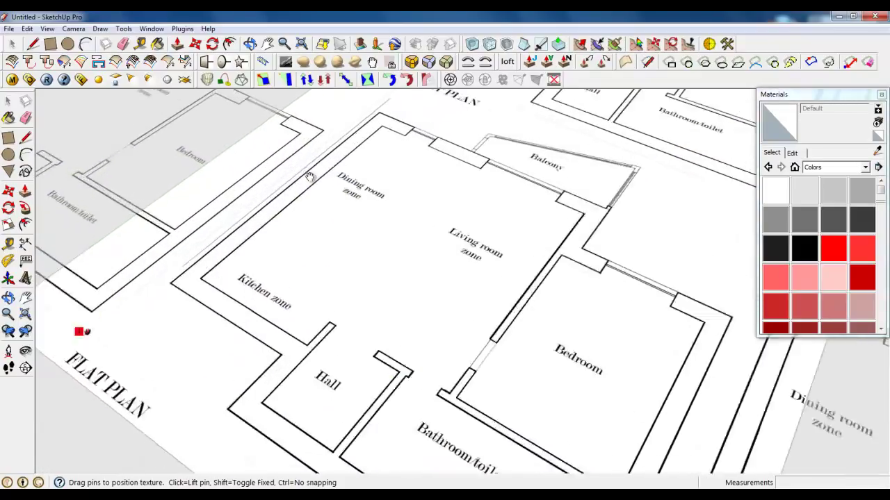
Fine-tune the plan texture's scale with the green pin against the 7500 mm reference line
scroll(333, 313, down, 2)
scroll(306, 162, up, 3)
shift+middle_drag(323, 326, 333, 300)
scroll(333, 300, down, 4)
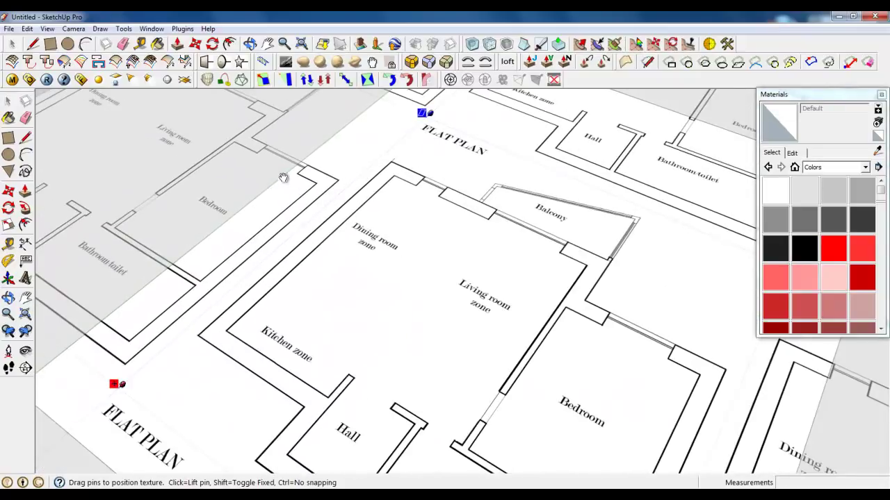
scroll(417, 362, down, 3)
scroll(438, 405, up, 2)
scroll(438, 406, up, 1)
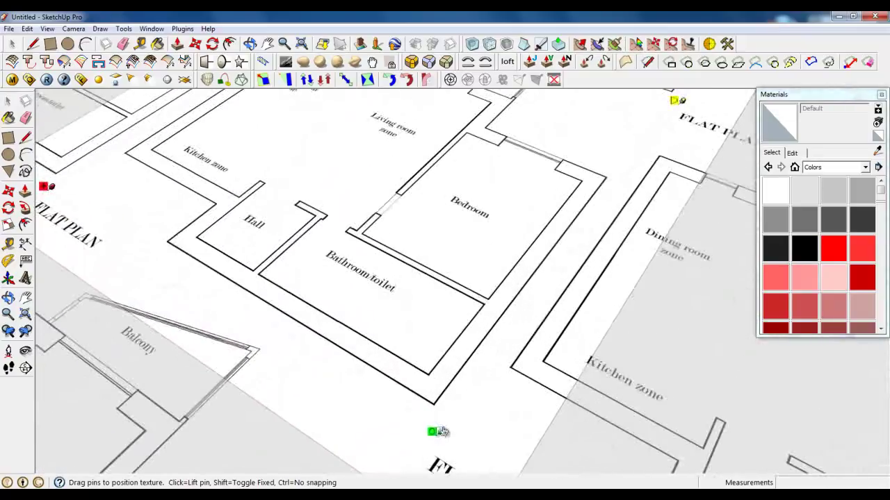
drag(440, 430, 448, 436)
scroll(461, 455, down, 2)
scroll(328, 115, up, 1)
scroll(359, 189, up, 3)
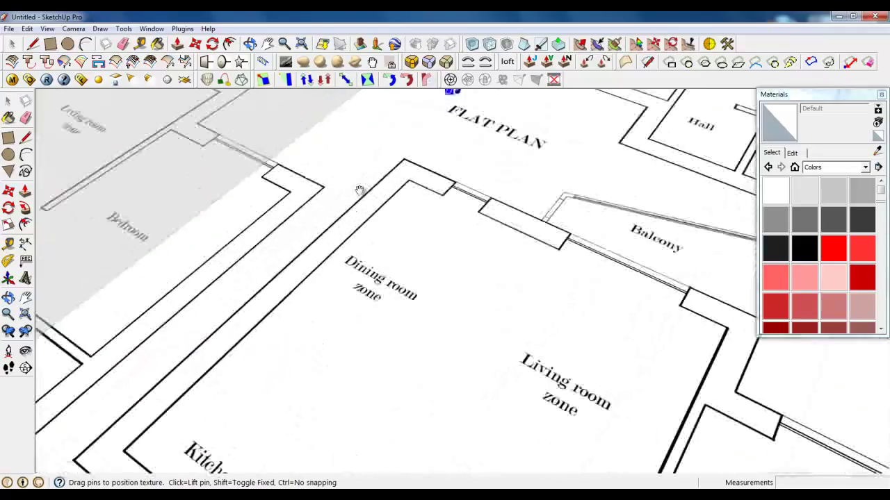
Shift the plan texture so the outer wall lies on the reference line, and finish the texture positioning
mouse_move(344, 258)
mouse_down()
mouse_move(354, 264)
mouse_move(341, 255)
mouse_up()
shift+middle_drag(339, 255, 342, 258)
right_click(363, 181)
click(374, 193)
scroll(341, 166, down, 3)
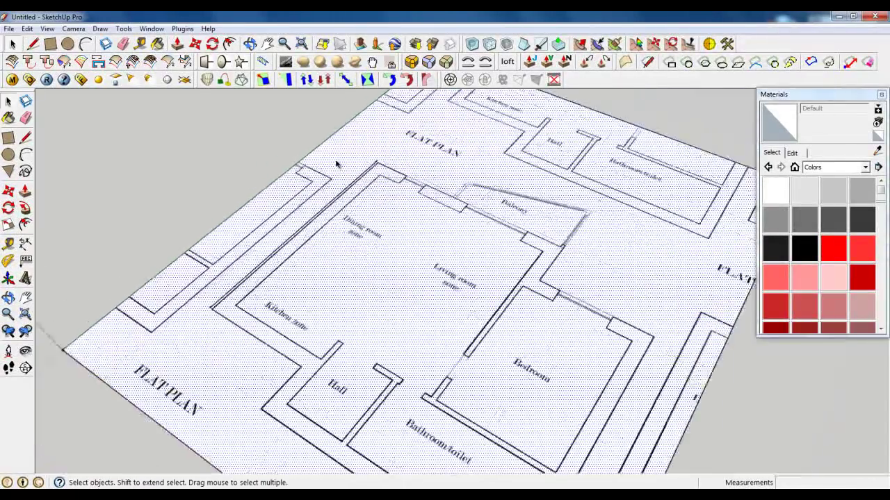
scroll(301, 206, up, 1)
scroll(309, 224, up, 2)
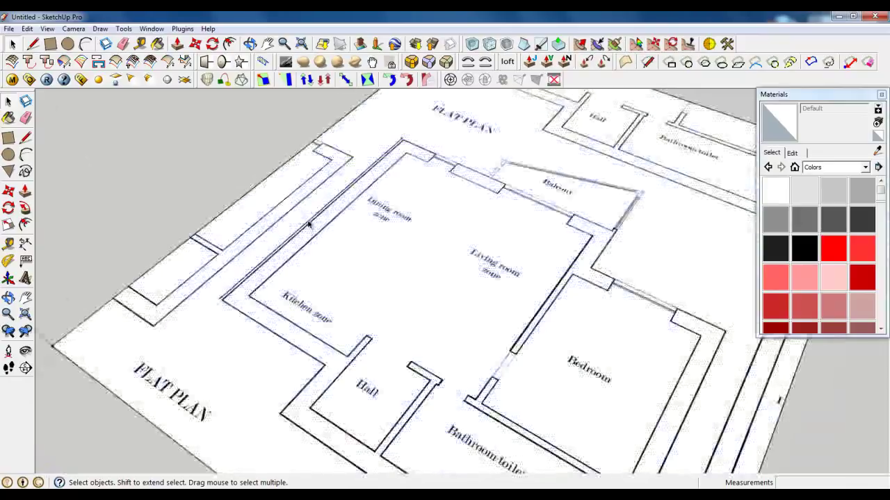
Move the rectangle's edge beside the kitchen and dining zones inward to cut off the repeated neighbouring plan
click(196, 44)
scroll(327, 306, down, 3)
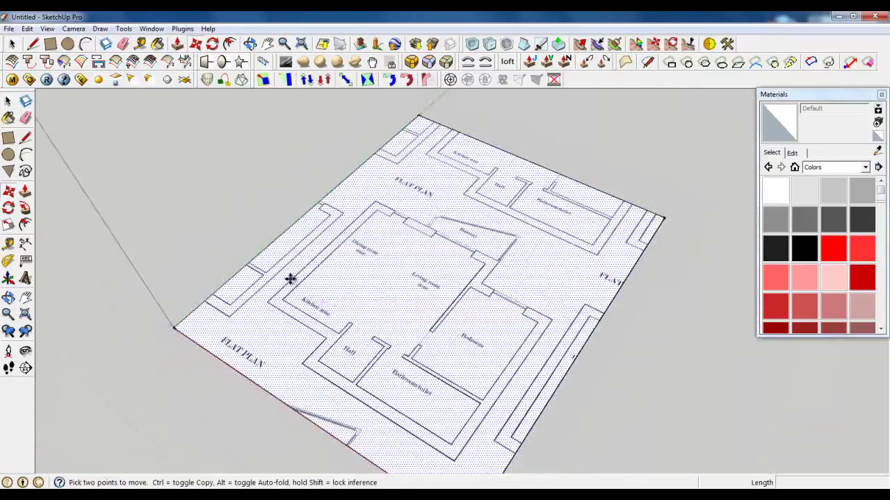
middle_drag(291, 280, 397, 272)
scroll(308, 351, up, 3)
drag(230, 305, 292, 312)
middle_drag(292, 312, 428, 331)
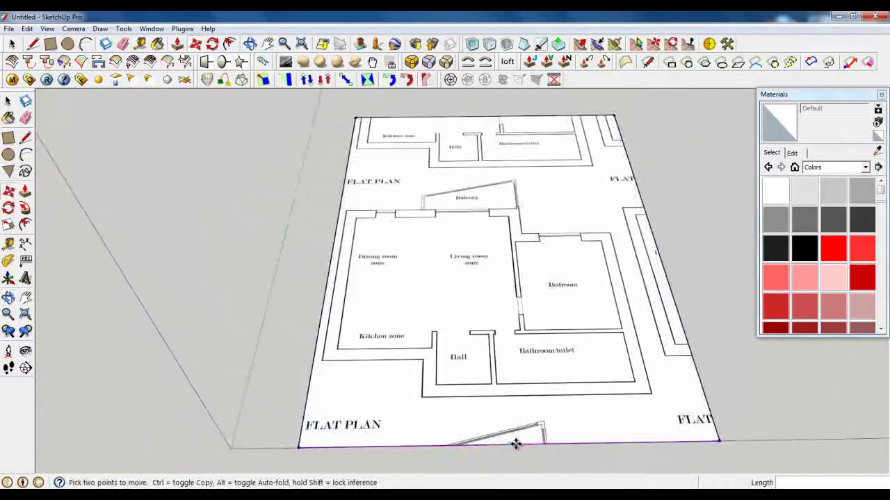
Move the other three edges of the rectangle inward to crop the face to a single flat plan
drag(516, 443, 510, 408)
scroll(676, 346, up, 3)
drag(690, 331, 640, 333)
scroll(481, 453, down, 3)
scroll(481, 453, down, 2)
drag(461, 230, 462, 274)
scroll(460, 273, down, 3)
middle_drag(459, 272, 395, 336)
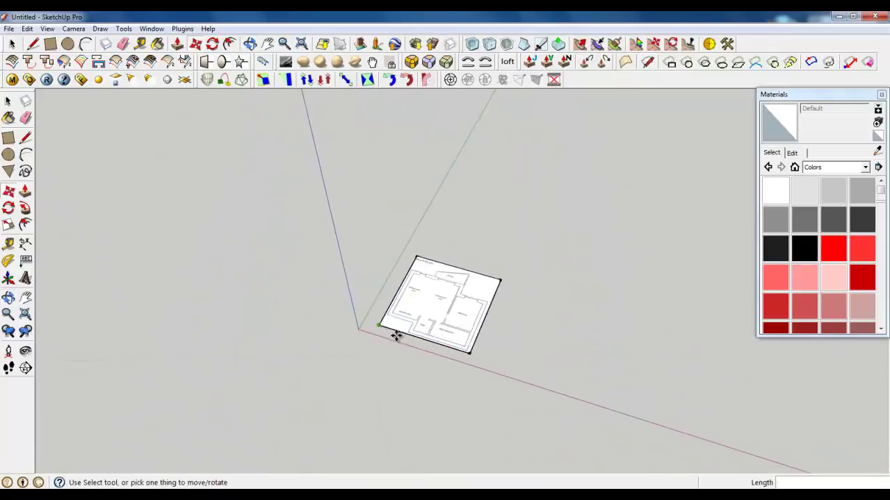
Examine the cropped flat plan from several angles, looking closely at the hall, bathroom and balcony areas
scroll(455, 333, up, 4)
scroll(457, 336, down, 2)
middle_drag(455, 310, 477, 317)
scroll(467, 310, up, 3)
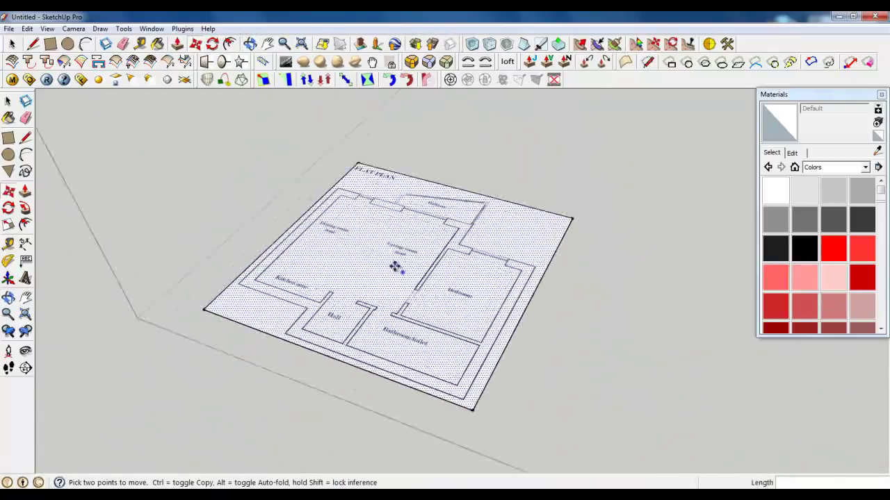
scroll(349, 226, up, 1)
click(32, 43)
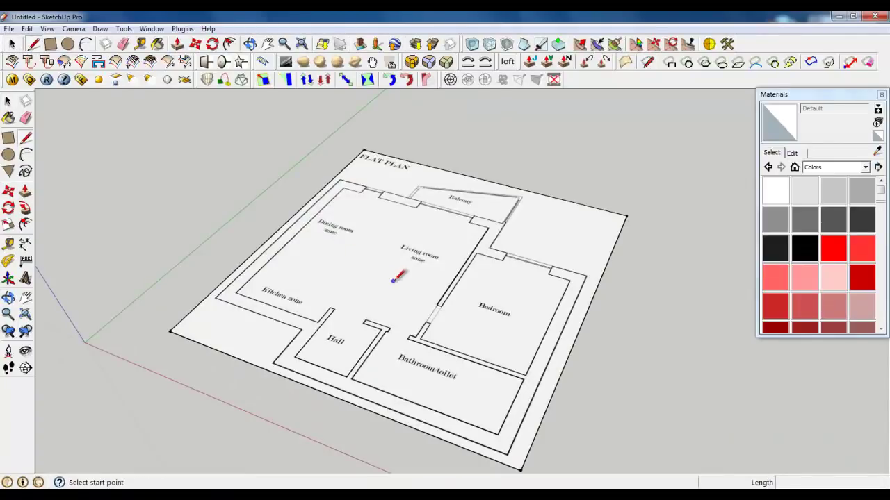
scroll(423, 371, down, 4)
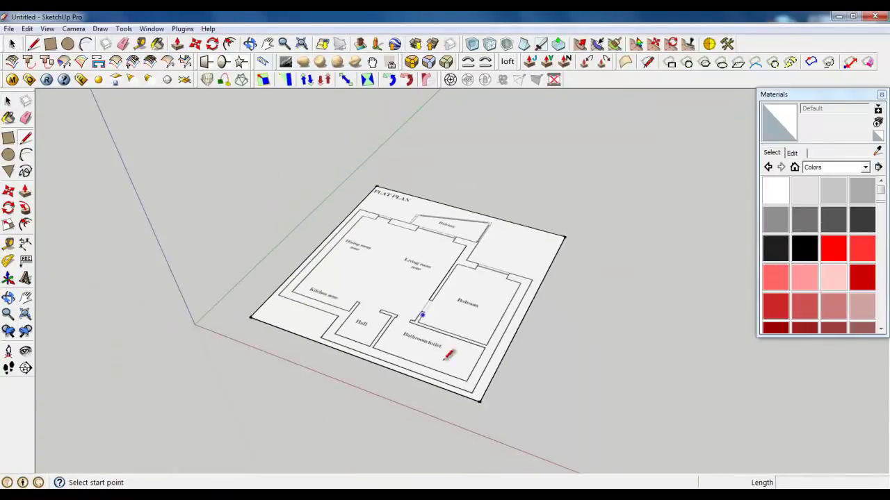
scroll(445, 358, up, 4)
scroll(298, 285, up, 2)
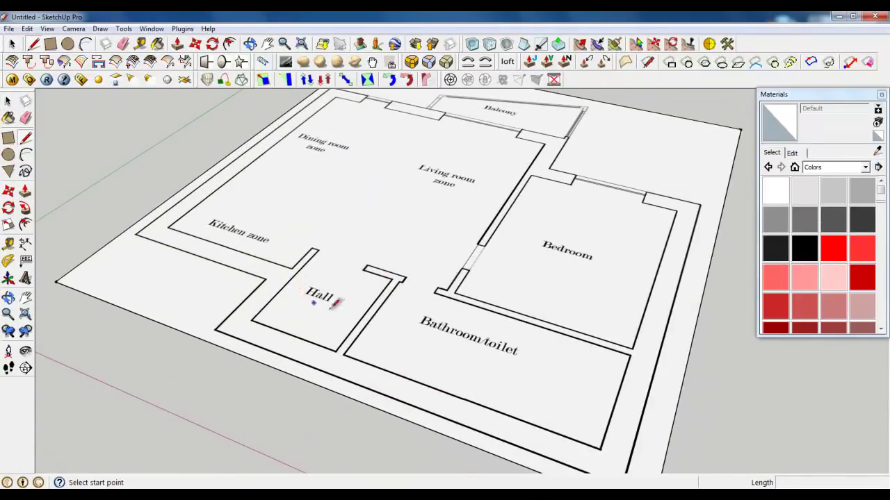
scroll(365, 301, down, 1)
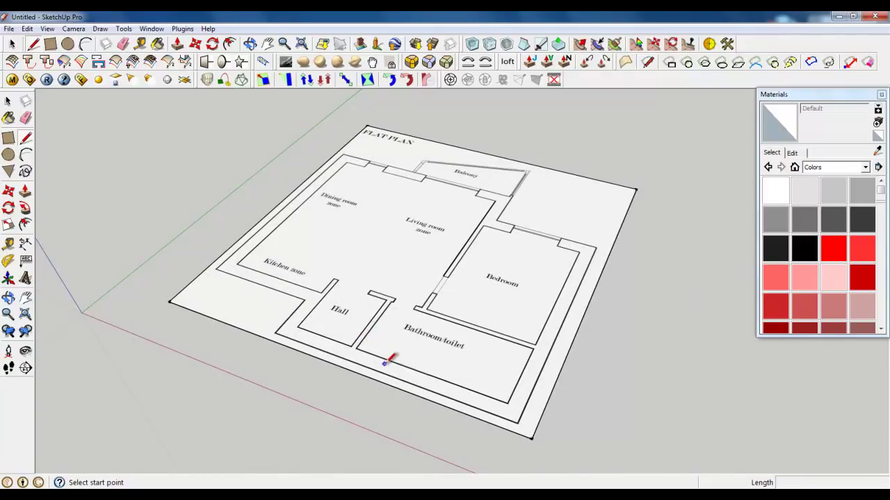
scroll(384, 362, up, 2)
scroll(375, 359, down, 3)
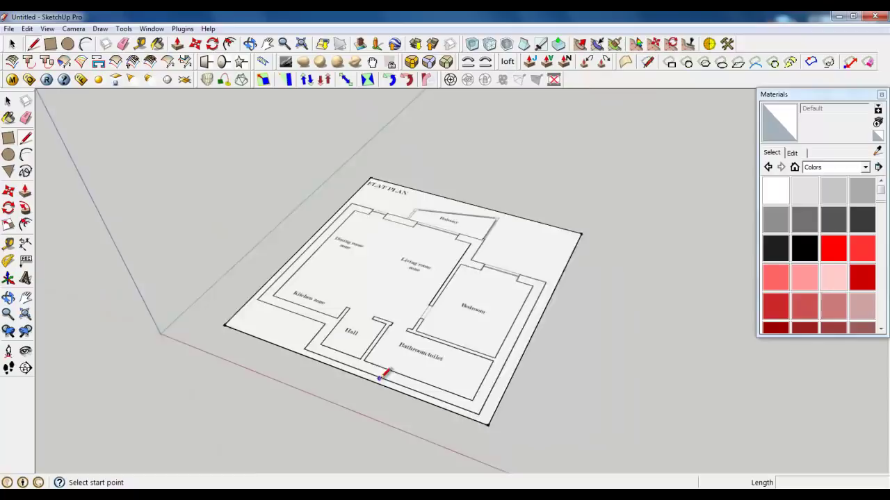
scroll(433, 189, up, 6)
scroll(480, 339, down, 3)
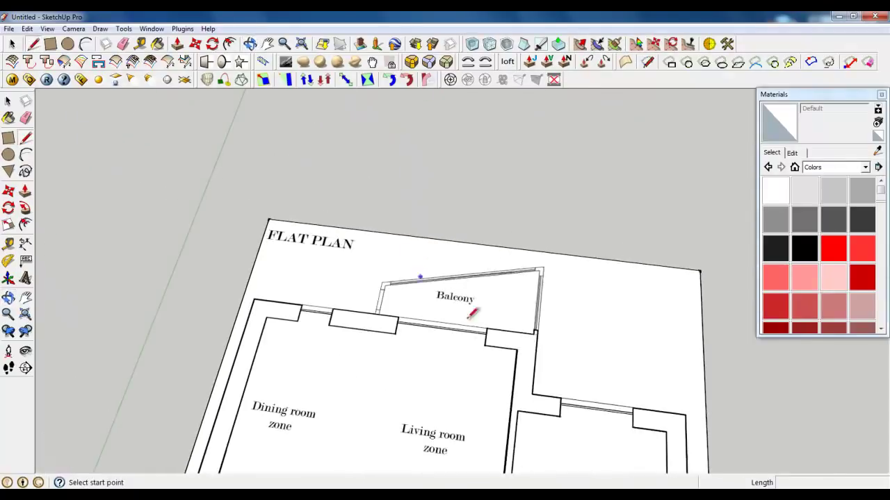
scroll(507, 319, up, 3)
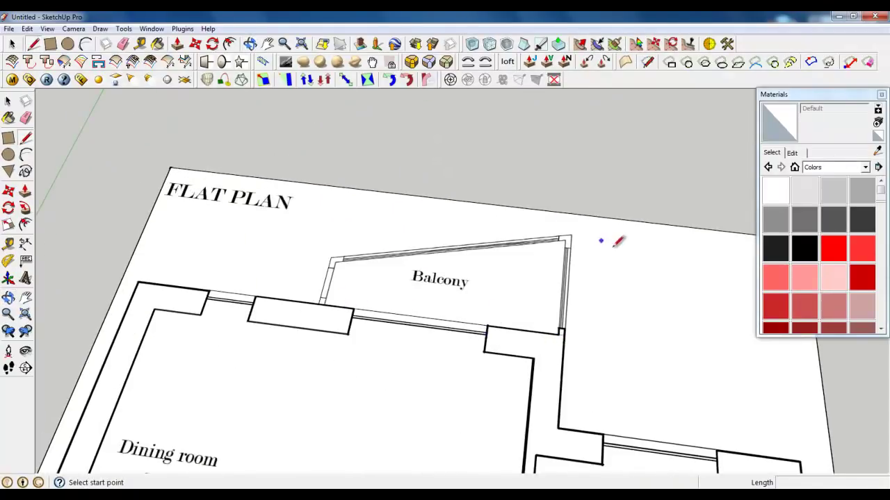
scroll(431, 208, down, 8)
mouse_move(455, 320)
middle_down()
mouse_move(465, 341)
mouse_move(442, 321)
middle_up()
scroll(438, 324, up, 2)
scroll(447, 387, down, 3)
scroll(455, 349, up, 2)
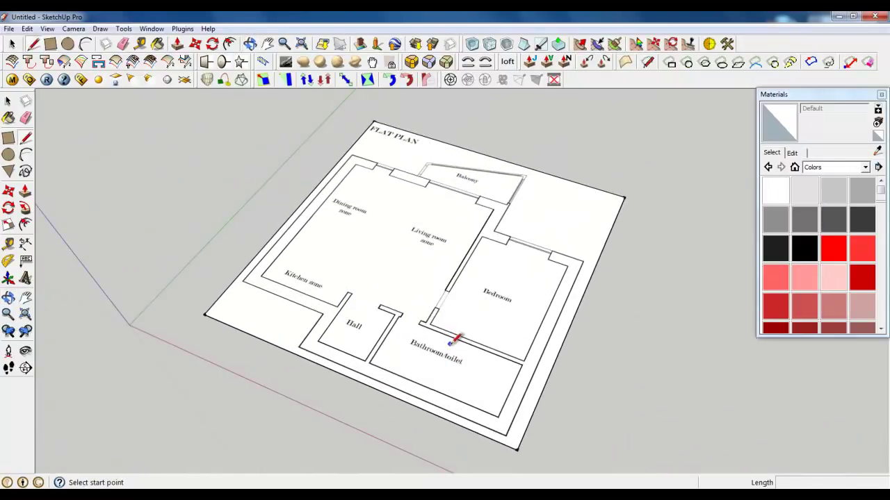
scroll(454, 294, up, 1)
scroll(308, 318, up, 3)
scroll(253, 297, down, 2)
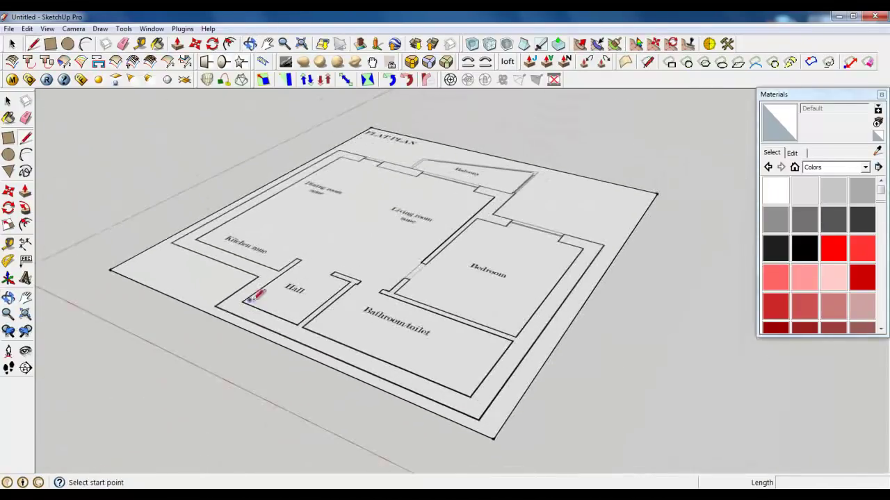
Trace the outer wall line from the hall's outer corner along the bathroom to the plan's outer corner
scroll(235, 303, up, 5)
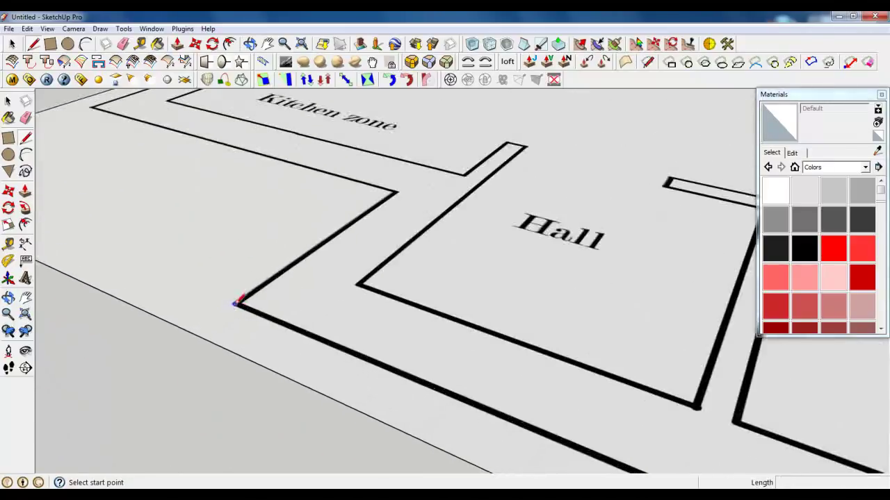
click(237, 302)
scroll(178, 258, down, 8)
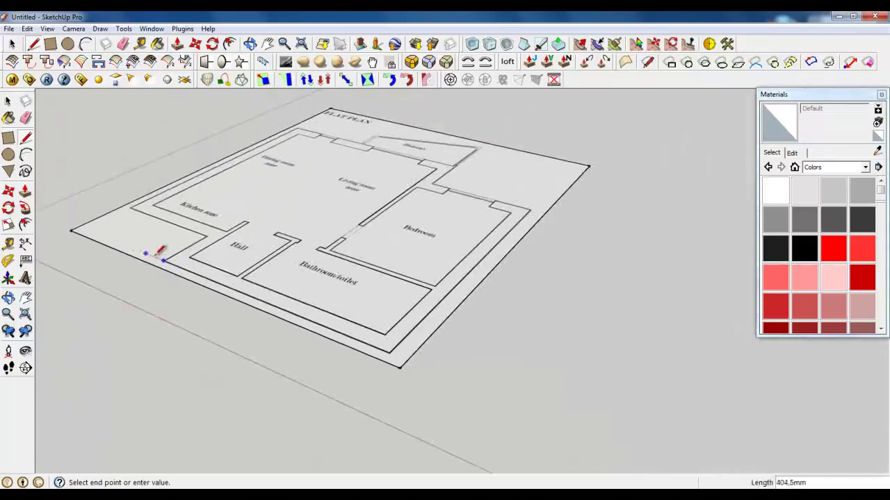
scroll(159, 254, up, 4)
scroll(139, 238, down, 6)
scroll(297, 254, up, 7)
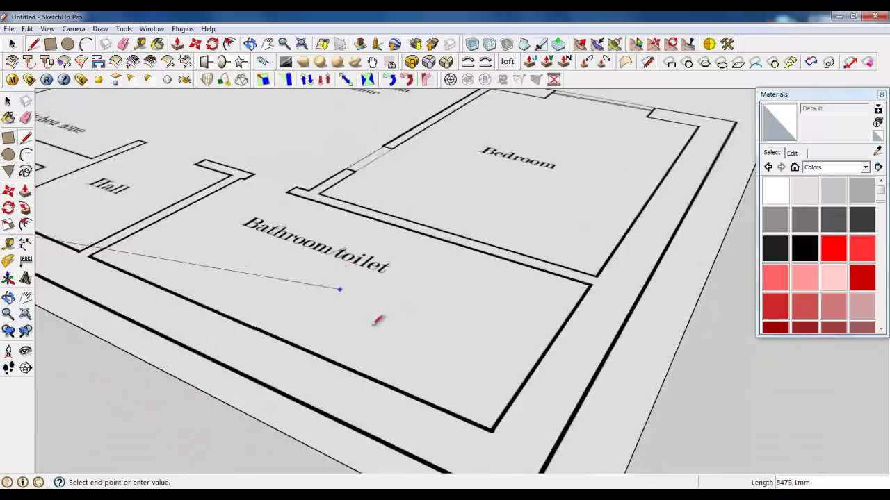
scroll(432, 321, down, 2)
scroll(434, 333, down, 1)
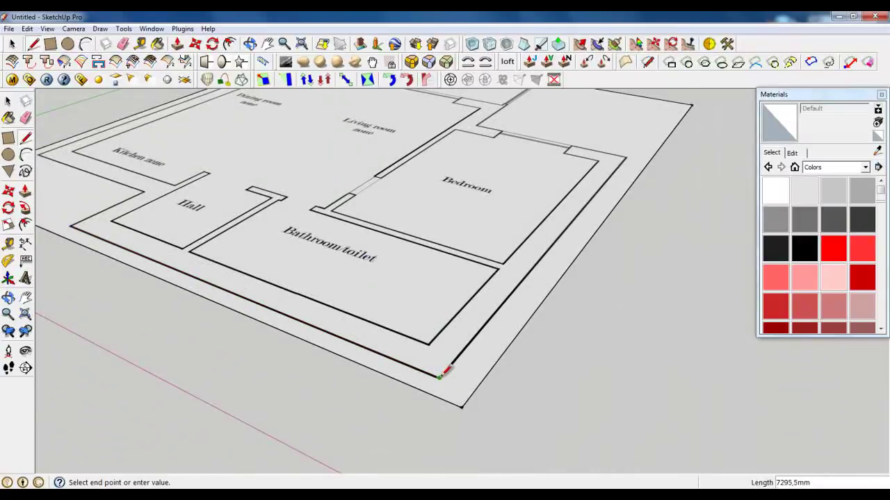
scroll(445, 368, down, 1)
click(439, 372)
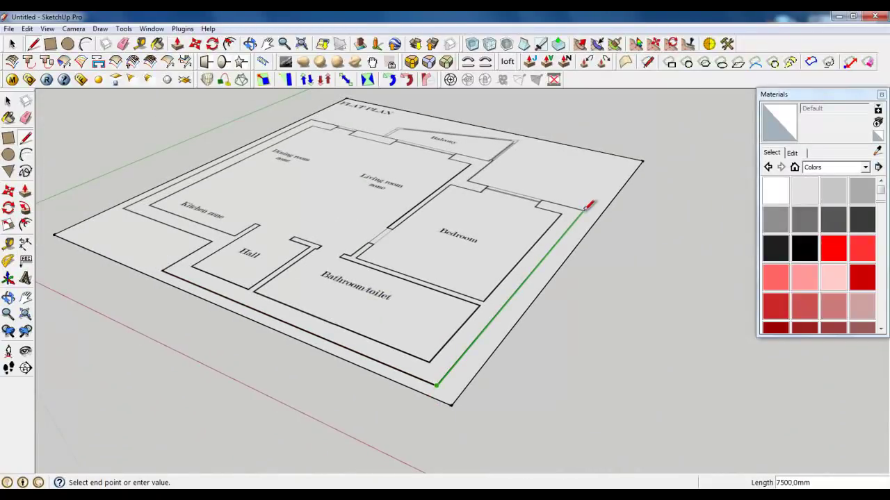
Continue tracing about 7341 mm along the bedroom's outer wall, about 1183 mm to the window opening and about 474 mm inward
scroll(587, 206, up, 4)
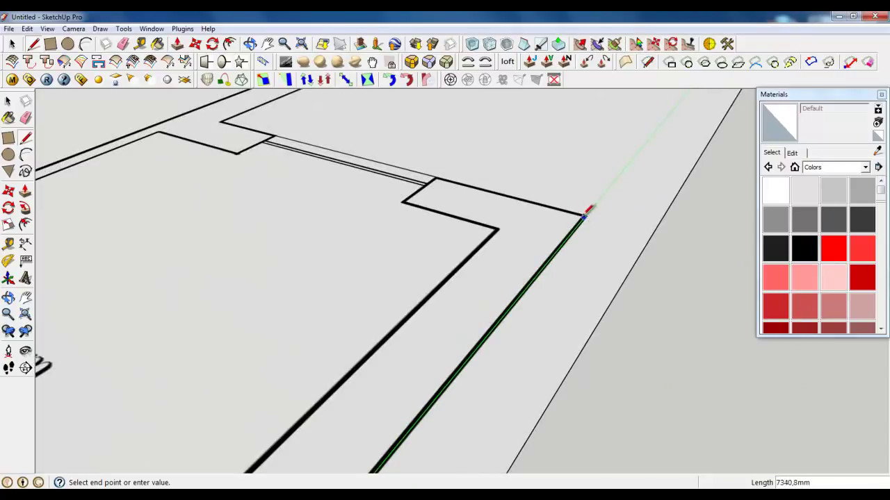
click(584, 215)
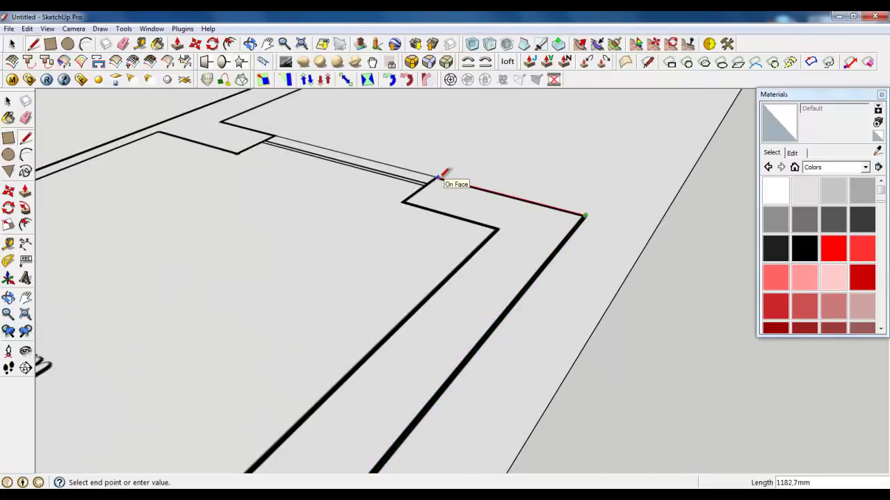
click(436, 179)
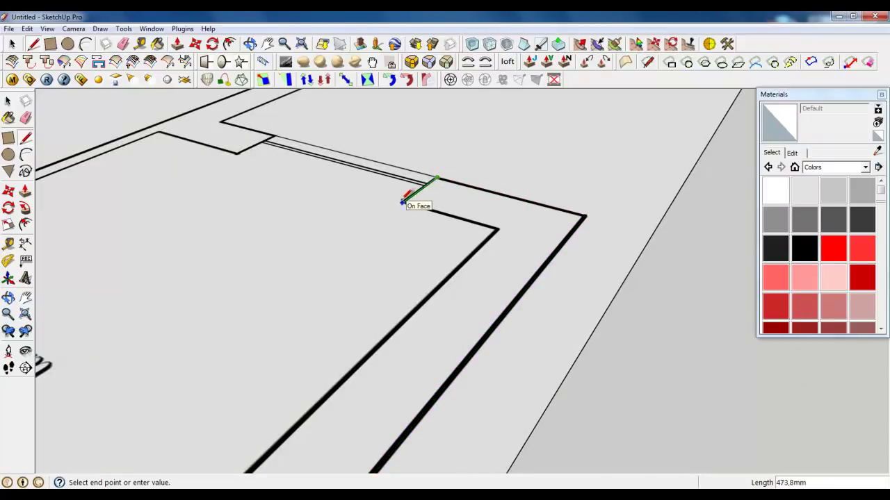
click(404, 201)
key(space)
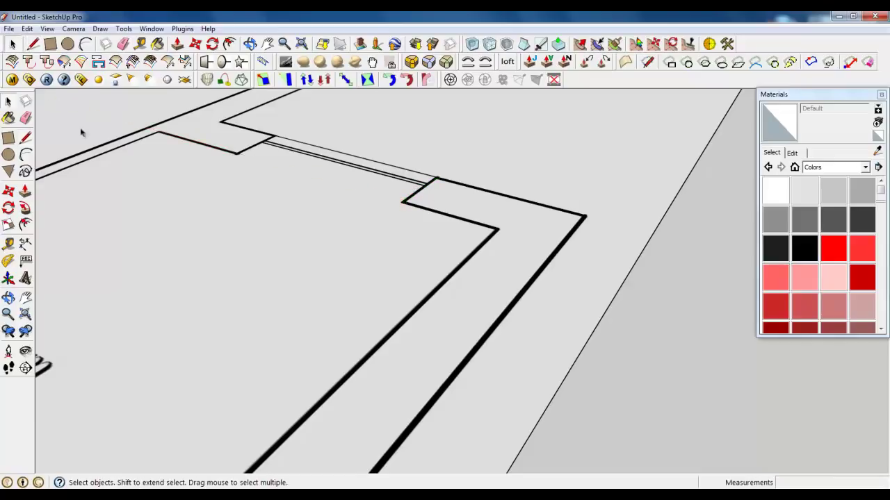
Examine the fully traced copy of the plan by selecting its outer wall, the pier beside the balcony and the dining room corner wall
scroll(216, 191, down, 3)
scroll(182, 156, down, 7)
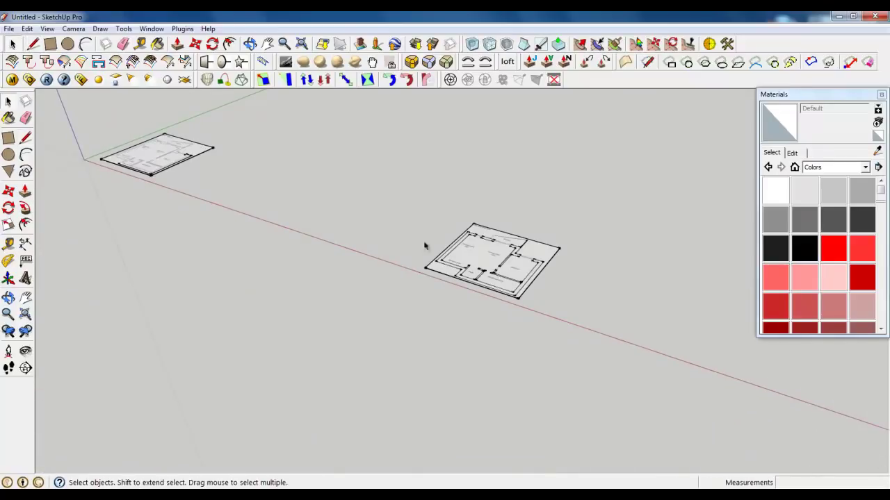
scroll(494, 264, up, 3)
scroll(514, 290, up, 3)
scroll(554, 282, down, 2)
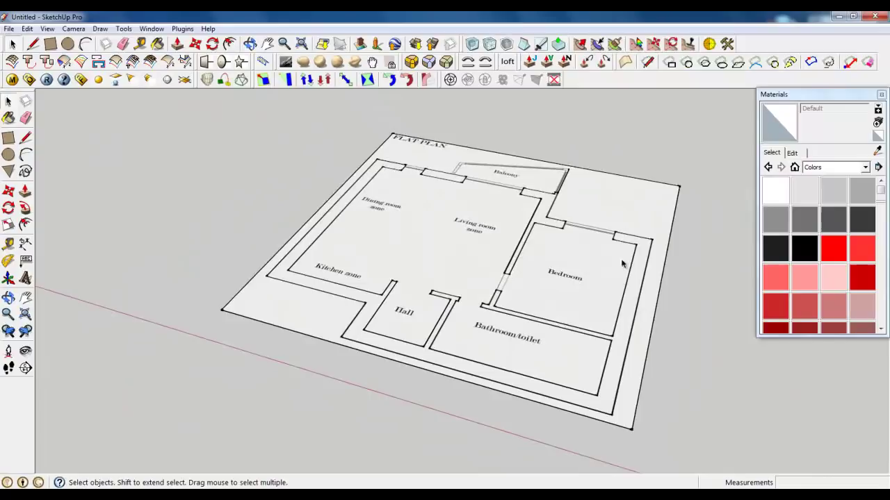
scroll(537, 219, up, 1)
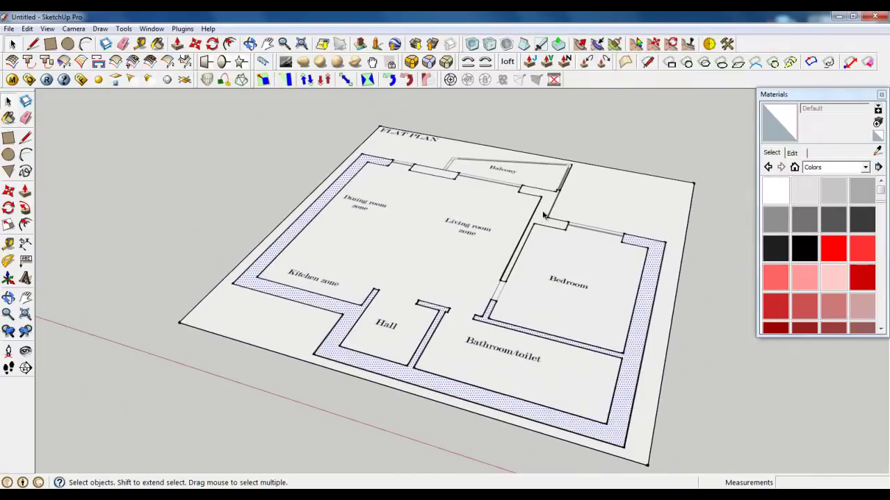
scroll(545, 215, up, 2)
click(412, 166)
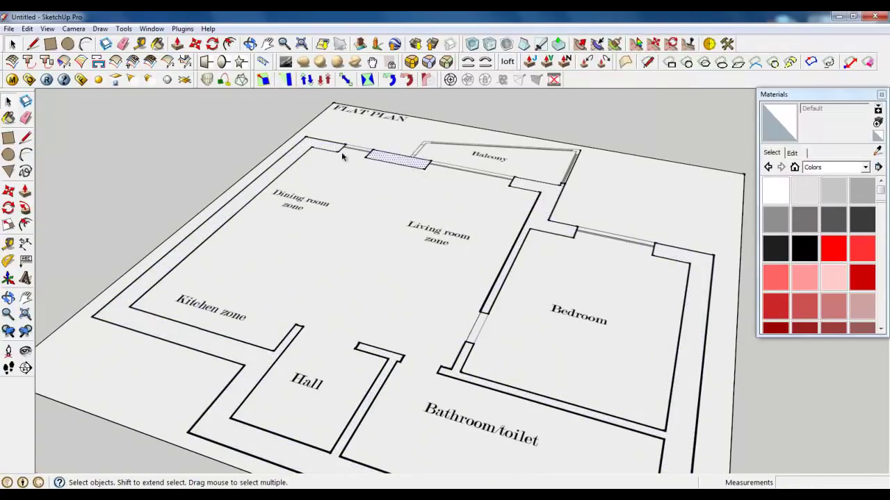
click(327, 146)
scroll(405, 208, down, 3)
middle_drag(405, 209, 417, 185)
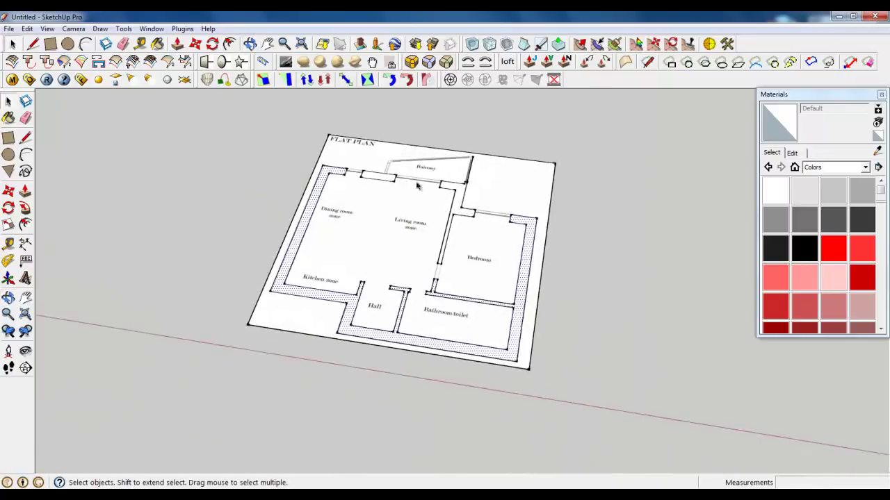
Delete the traced edge along the balcony's outer side on the traced plan copy
scroll(420, 154, up, 2)
scroll(438, 162, up, 5)
middle_drag(393, 215, 415, 266)
scroll(389, 292, down, 4)
scroll(420, 243, up, 4)
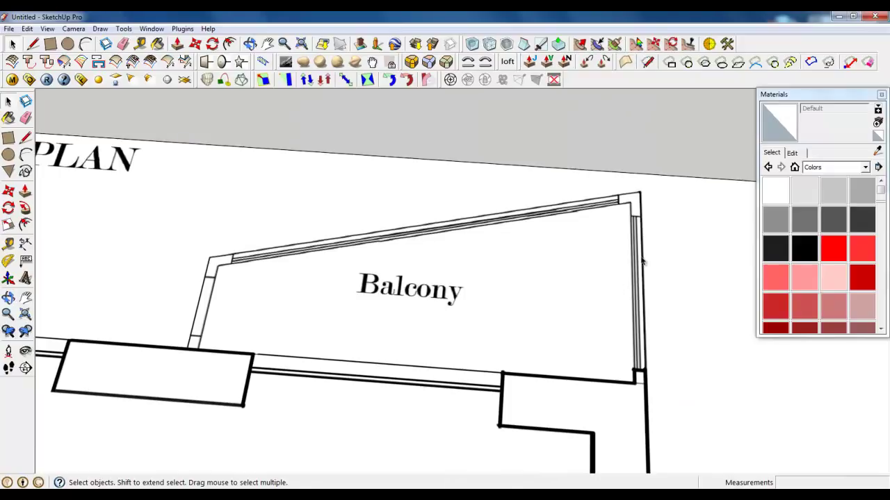
click(642, 260)
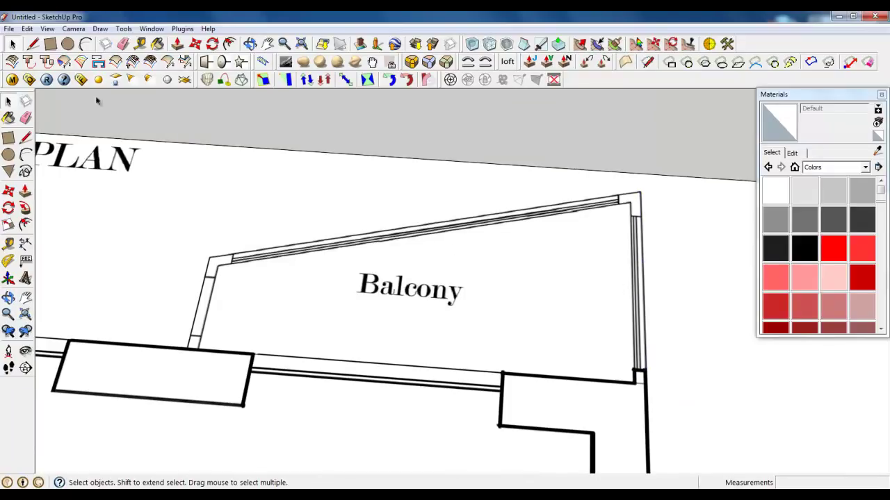
Trace the balcony's outer outline with a side line from the wall corner, a sloping line about 4210 mm long and an 879 mm return
click(33, 44)
scroll(144, 182, down, 2)
scroll(86, 225, up, 3)
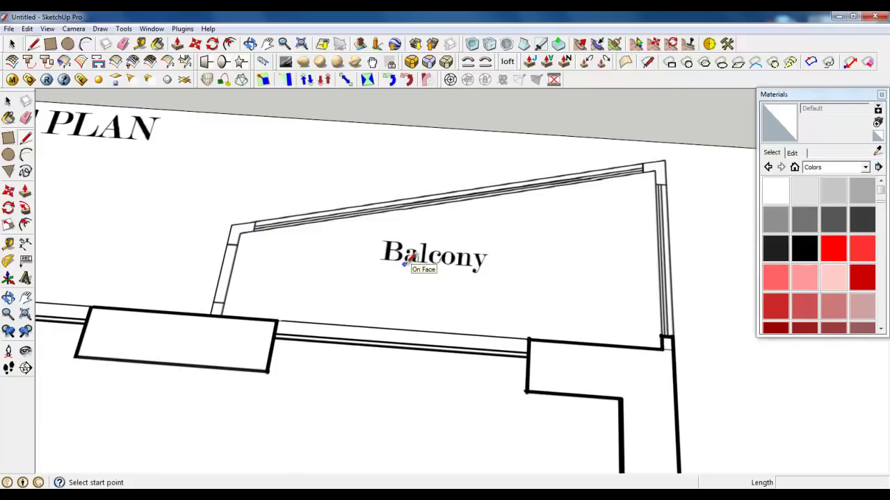
scroll(310, 283, down, 3)
middle_drag(323, 290, 358, 293)
scroll(360, 292, up, 3)
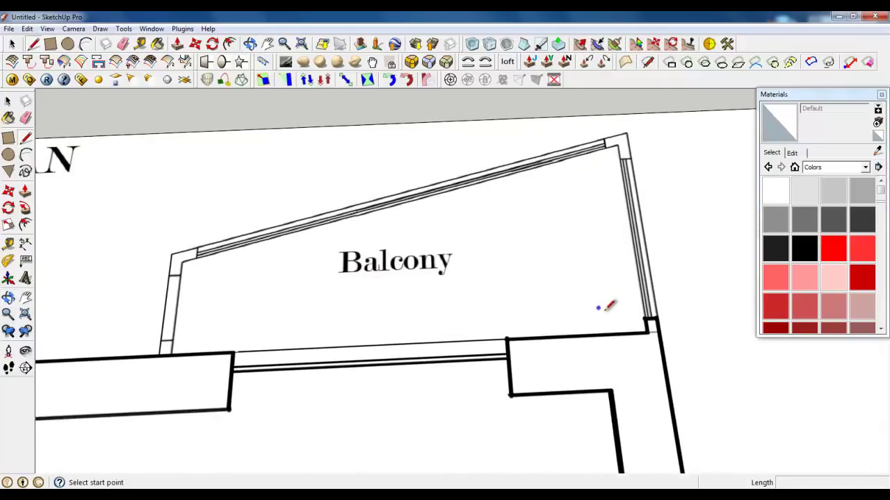
click(658, 317)
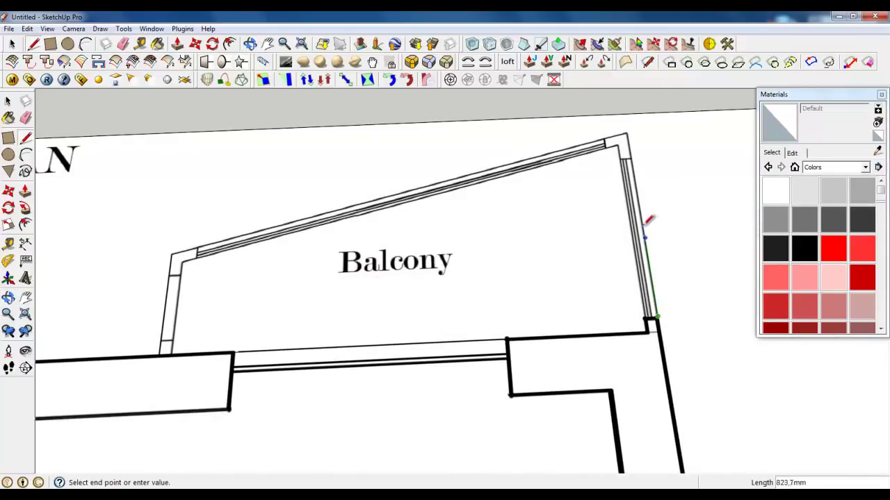
click(627, 131)
scroll(105, 266, up, 5)
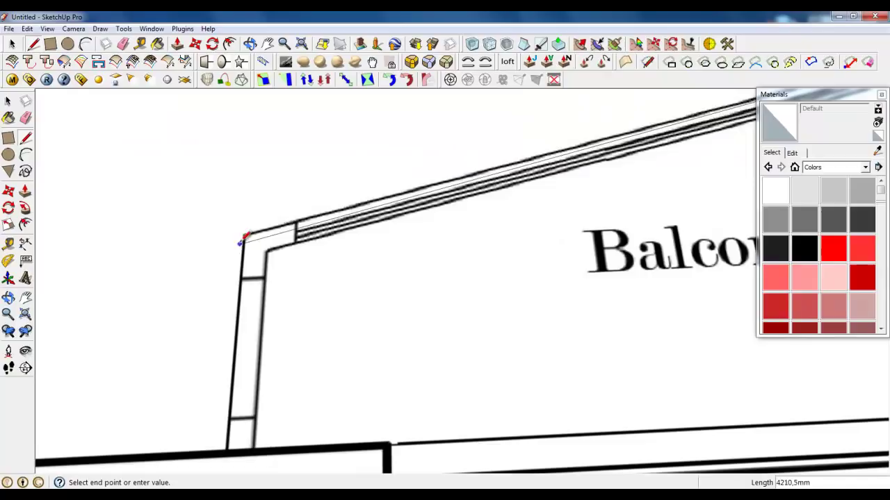
scroll(244, 236, down, 3)
scroll(243, 248, up, 1)
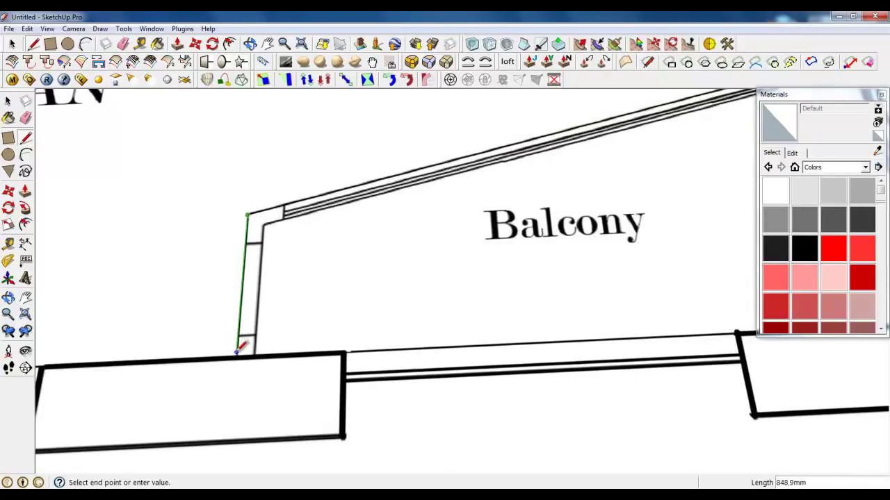
click(237, 356)
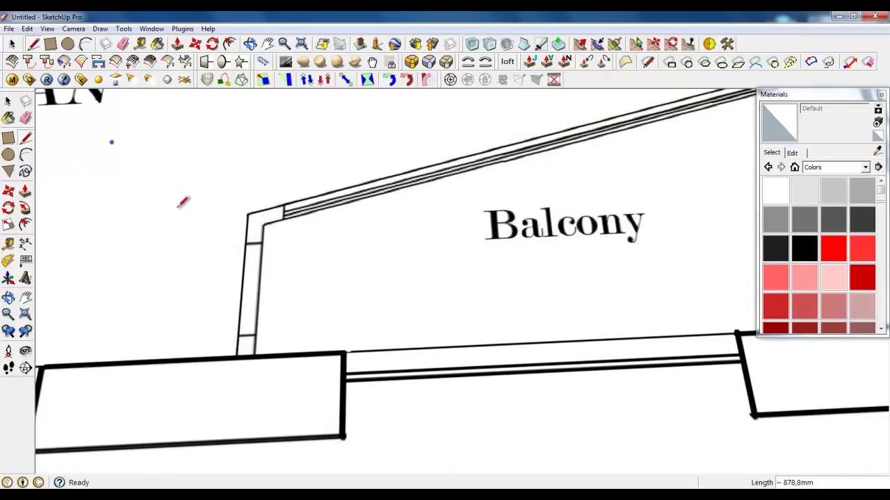
Close the balcony outline with a line about 2210 mm long between the wall piers, and select the balcony face
click(343, 355)
scroll(272, 369, down, 2)
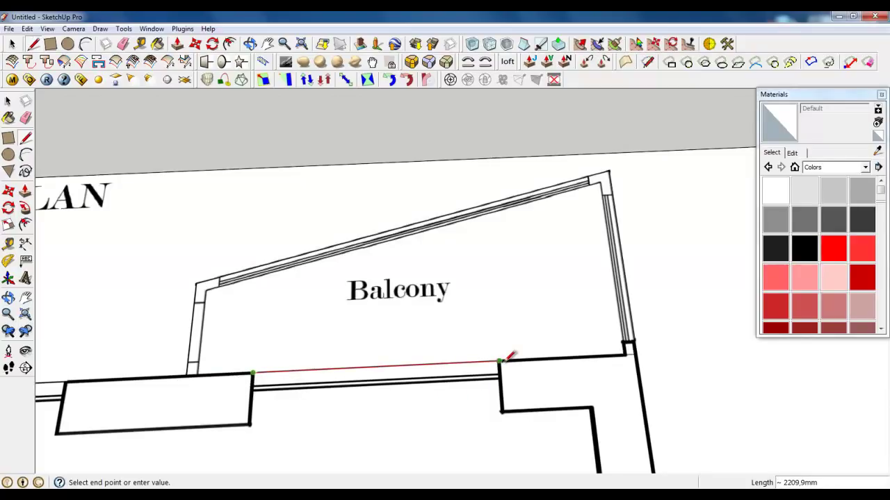
click(500, 362)
click(13, 43)
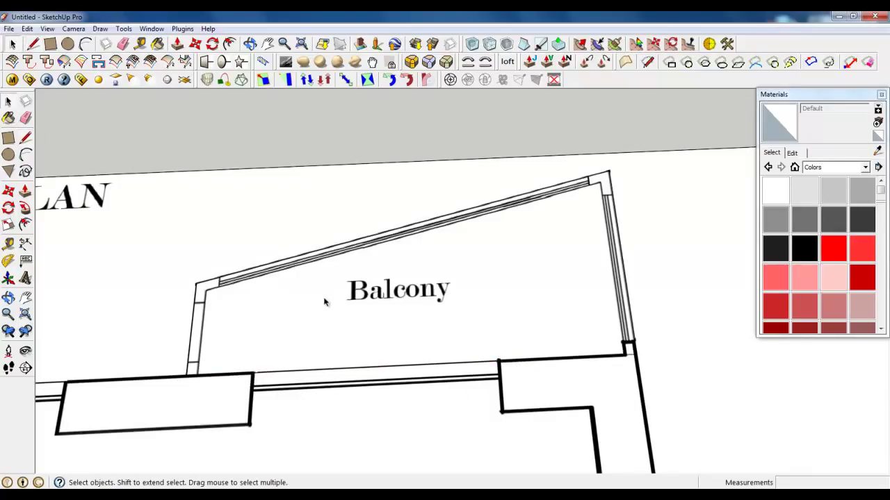
click(323, 299)
scroll(483, 299, down, 3)
middle_drag(488, 345, 380, 294)
scroll(467, 312, up, 3)
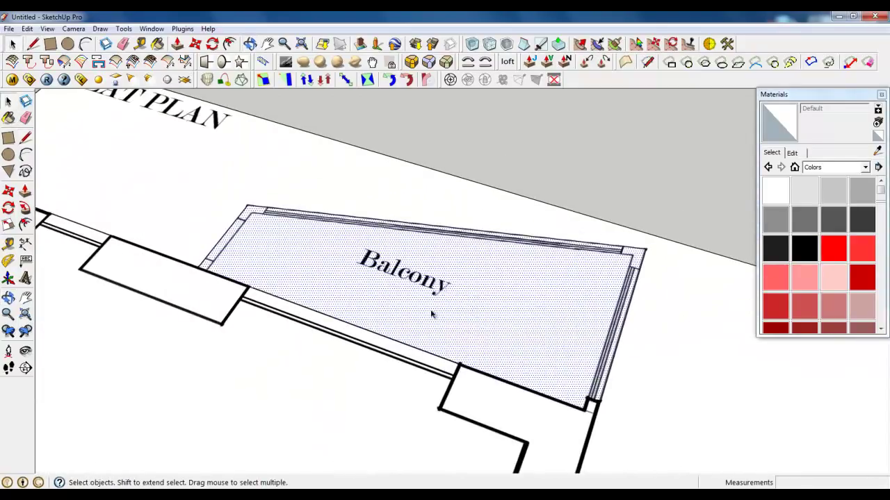
Offset the balcony outline inward by 100 mm to form the thickness of the balcony parapet
scroll(431, 315, down, 2)
click(229, 43)
scroll(264, 234, up, 3)
click(264, 232)
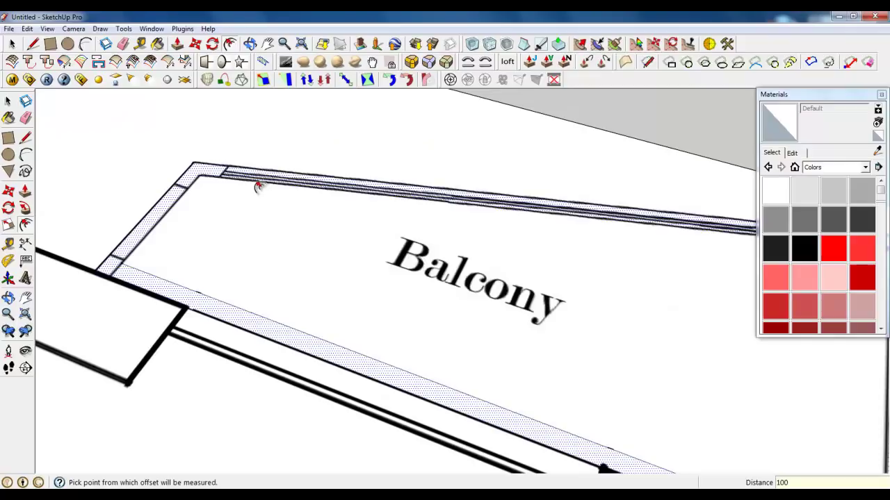
Move the offset balcony edges that run along the house wall 100 mm onto the wall line
click(12, 45)
scroll(292, 209, down, 2)
middle_drag(295, 210, 392, 273)
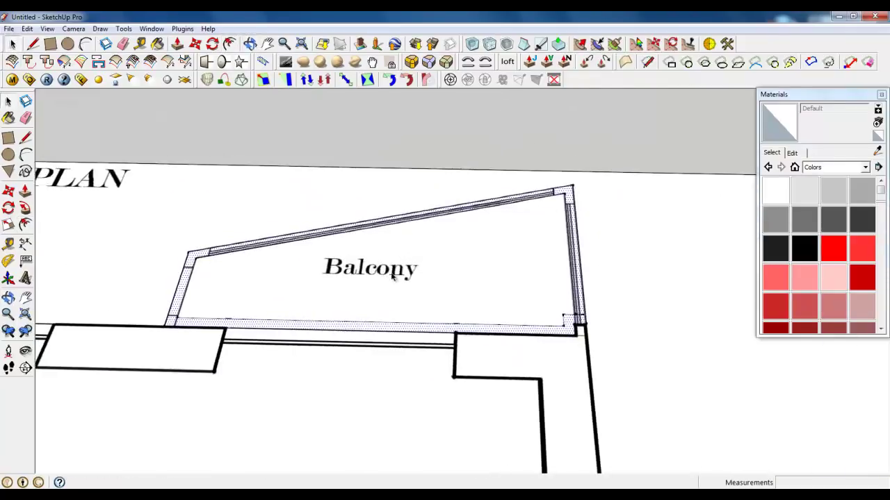
scroll(404, 281, up, 1)
scroll(410, 283, up, 3)
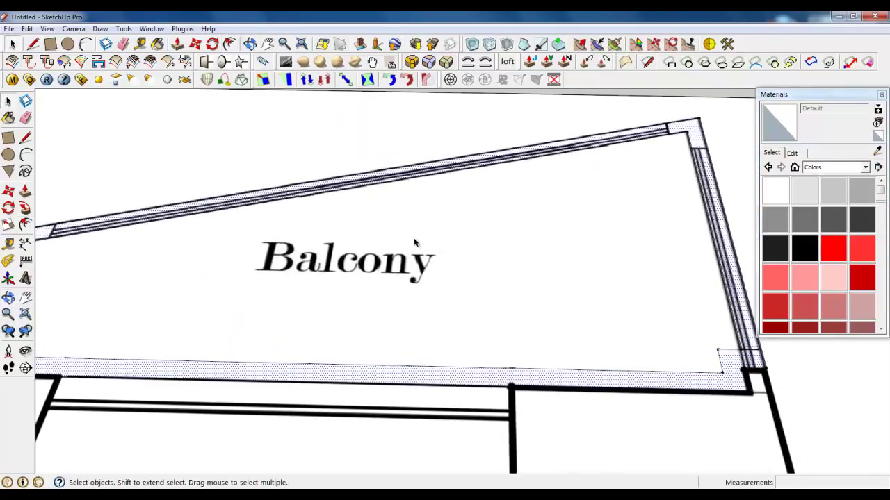
scroll(414, 238, down, 4)
scroll(641, 301, up, 4)
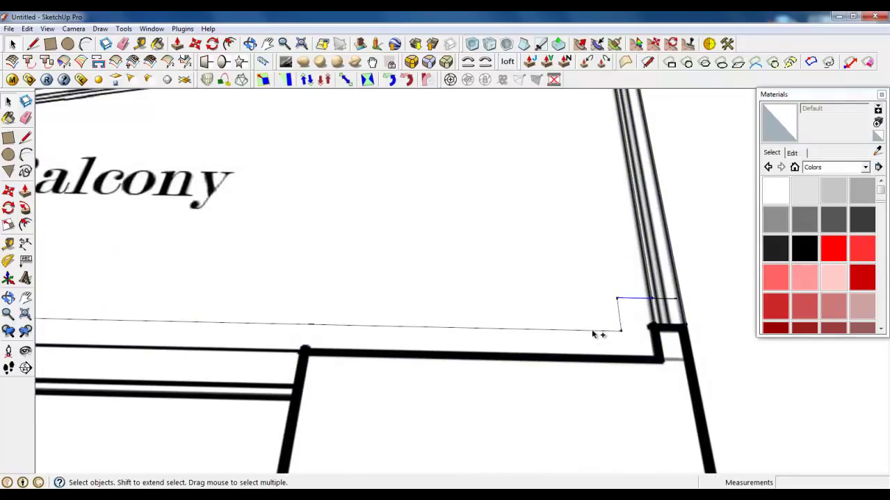
scroll(605, 327, down, 2)
scroll(609, 320, up, 2)
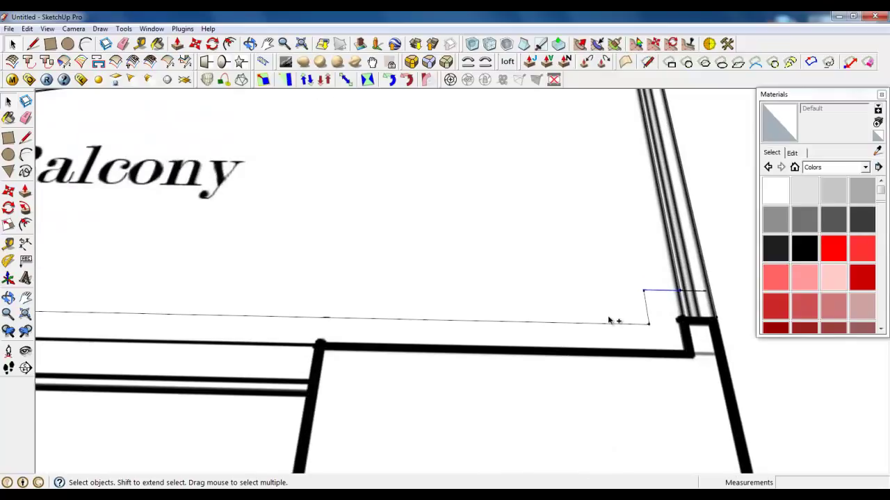
scroll(469, 317, down, 2)
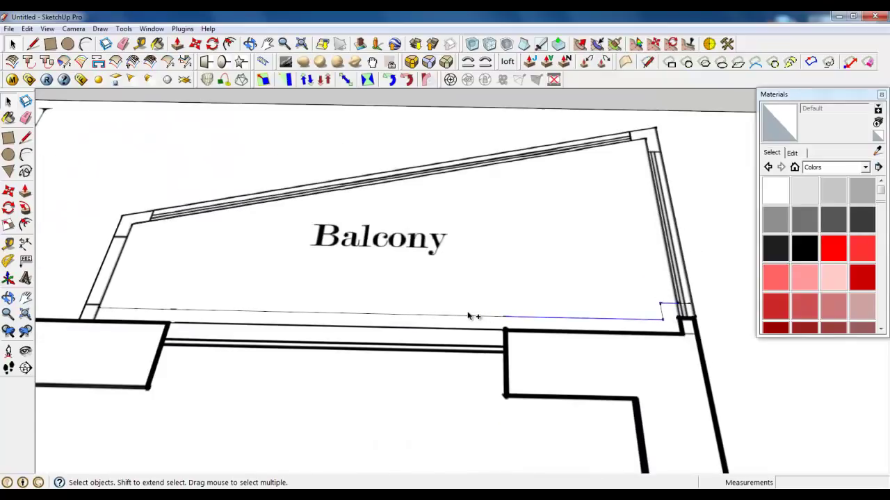
ctrl+click(469, 318)
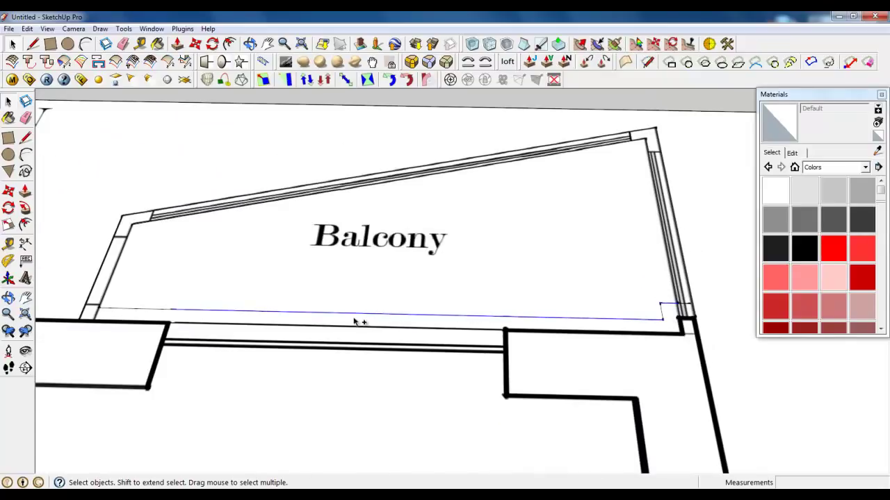
ctrl+click(134, 307)
ctrl+shift+click(201, 290)
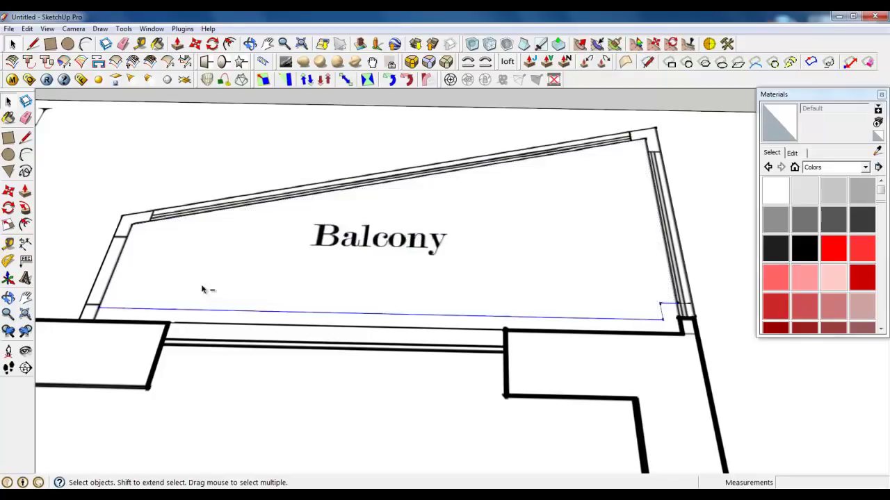
click(202, 62)
scroll(628, 383, up, 3)
click(693, 262)
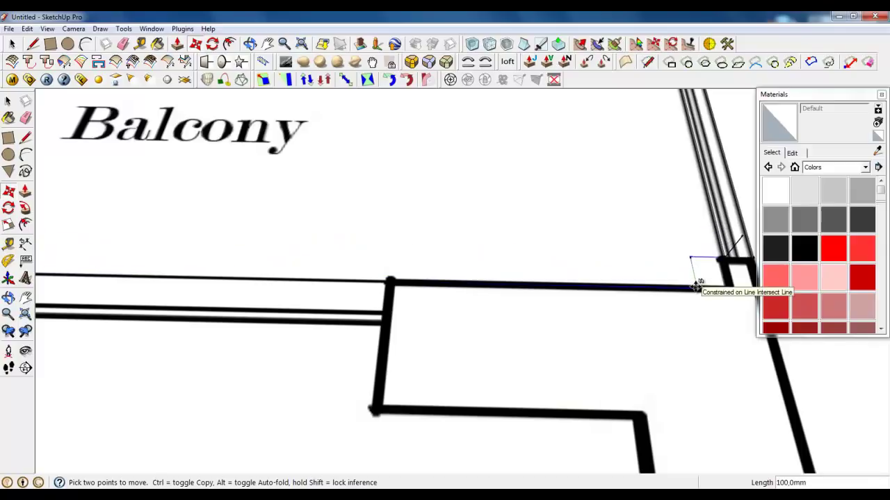
click(697, 285)
scroll(444, 337, down, 5)
scroll(491, 316, up, 5)
click(12, 44)
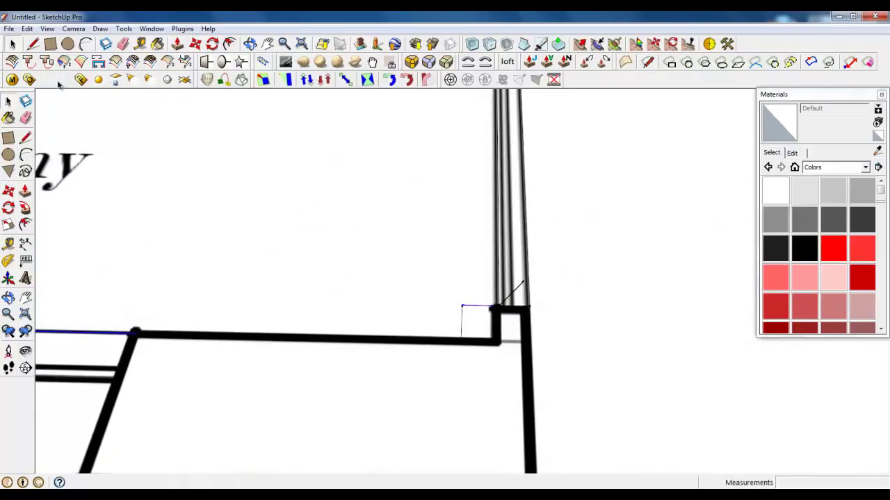
Delete the two leftover short notch edges beside the wall pier at the balcony corner
scroll(533, 309, up, 3)
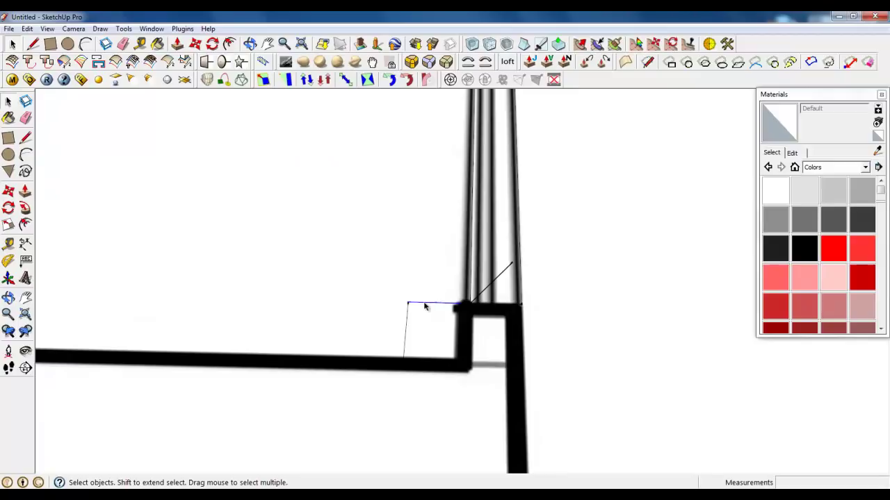
key(Delete)
click(407, 316)
key(Delete)
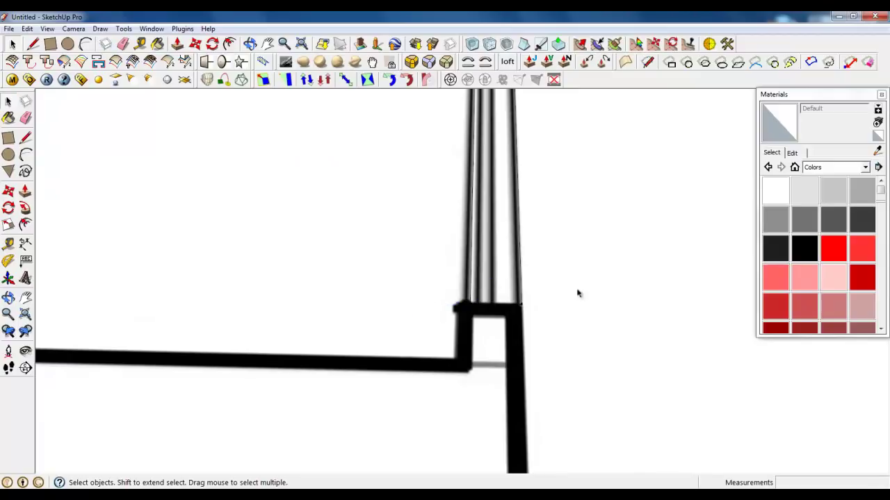
scroll(577, 293, down, 5)
scroll(96, 294, up, 3)
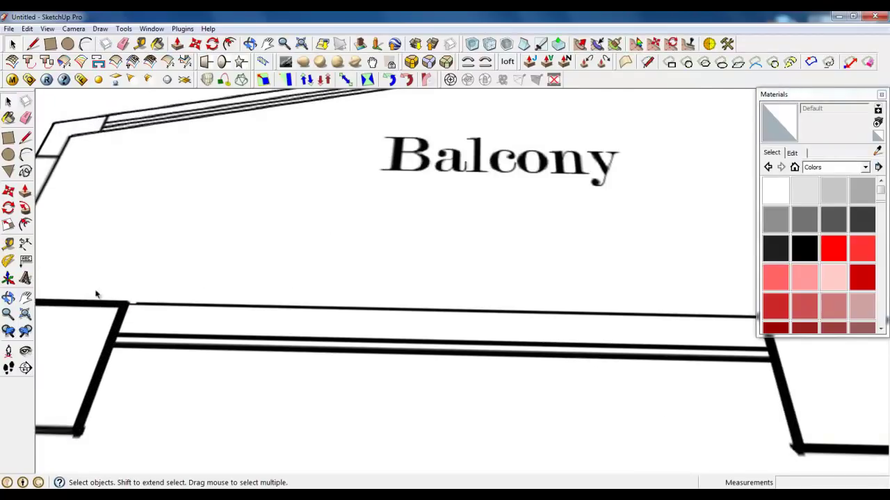
Examine the balcony outline and the window opening in the dining room wall with the surrounding plan face selected
click(141, 305)
scroll(528, 272, down, 8)
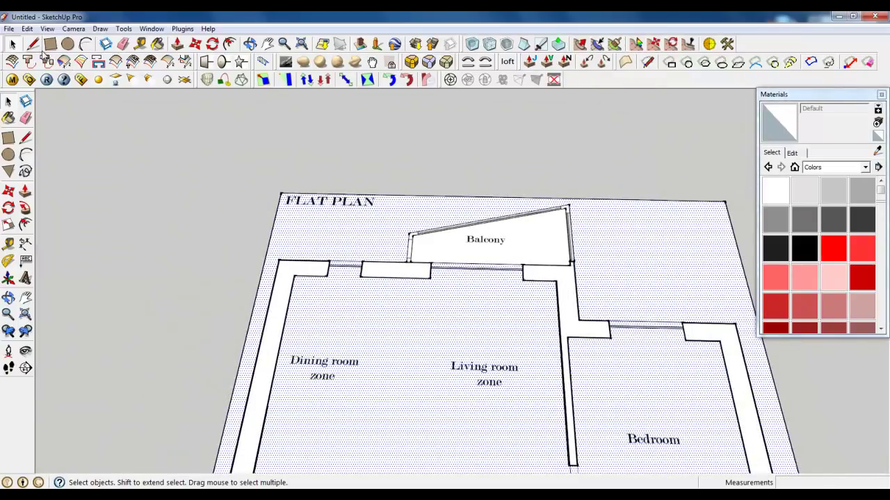
scroll(270, 157, up, 1)
key(l)
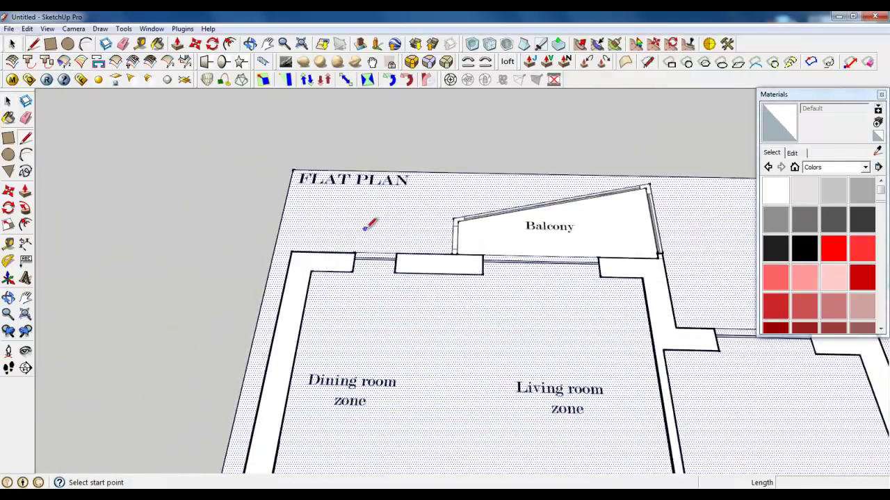
scroll(366, 224, up, 4)
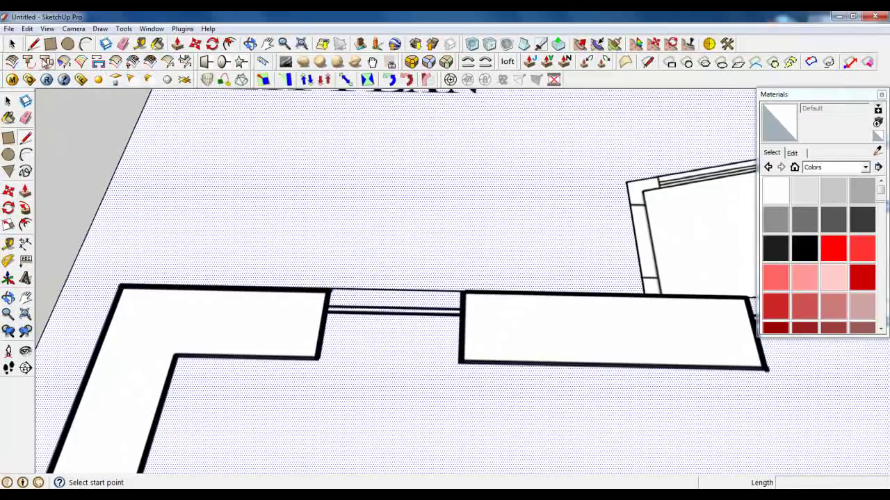
click(50, 44)
click(33, 44)
scroll(313, 236, down, 3)
scroll(279, 178, down, 2)
scroll(279, 179, down, 3)
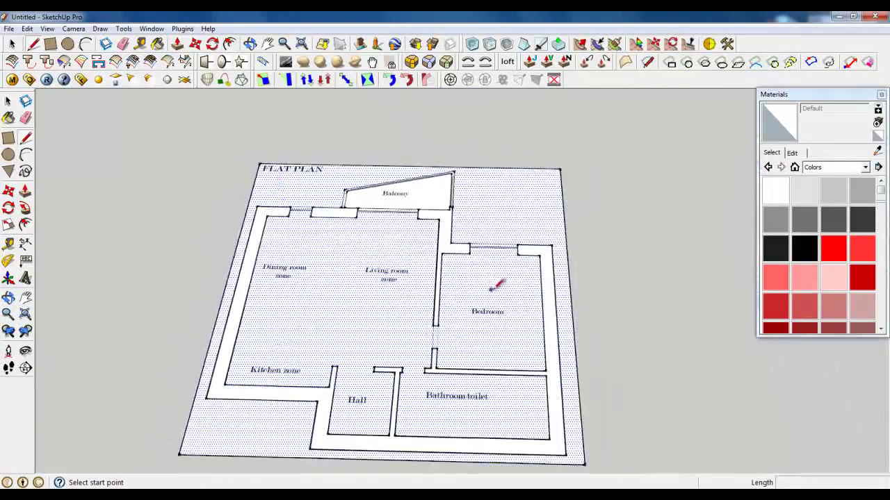
Push/Pull the connected wall face of the outer walls and partitions up to a height of 2500 mm
middle_drag(495, 288, 407, 227)
click(12, 44)
scroll(342, 169, down, 1)
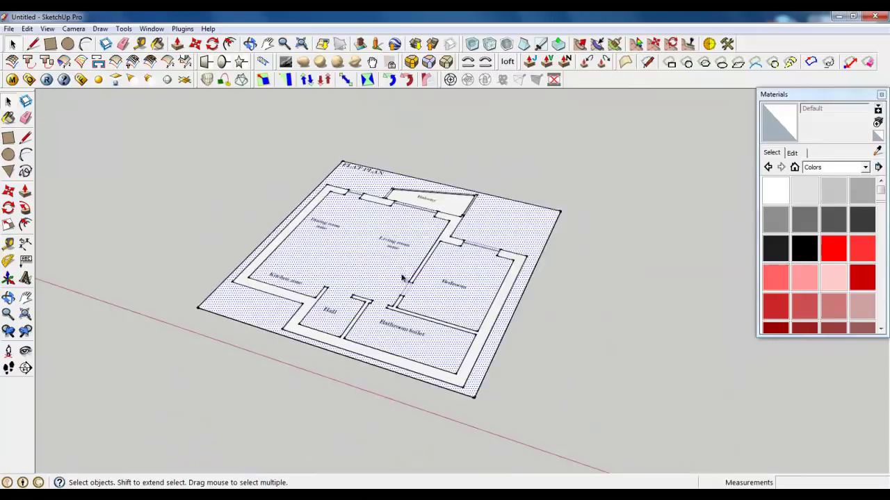
scroll(404, 333, up, 2)
scroll(404, 333, down, 1)
middle_drag(404, 333, 348, 296)
scroll(326, 222, up, 1)
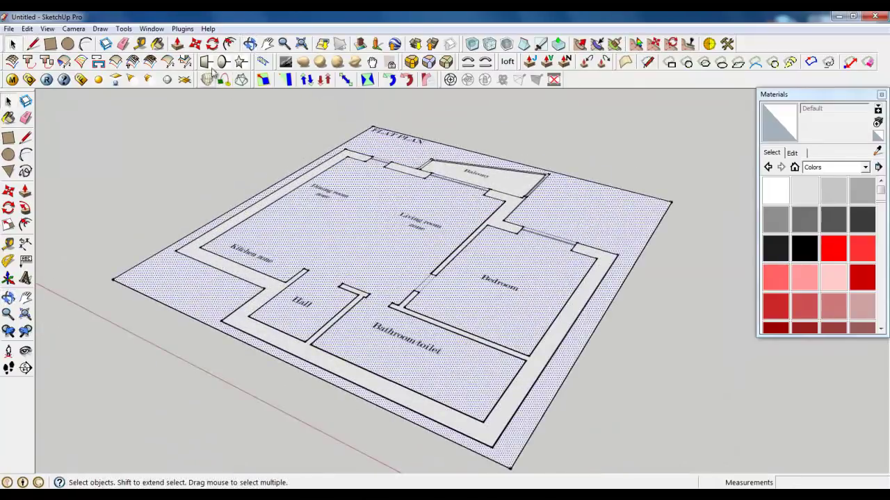
click(178, 44)
drag(216, 240, 210, 155)
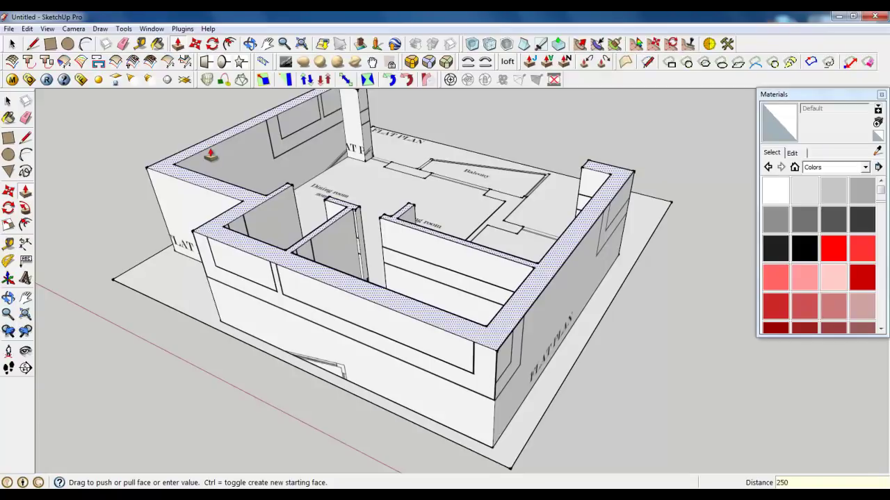
key(Return)
scroll(320, 217, down, 3)
middle_drag(409, 240, 482, 199)
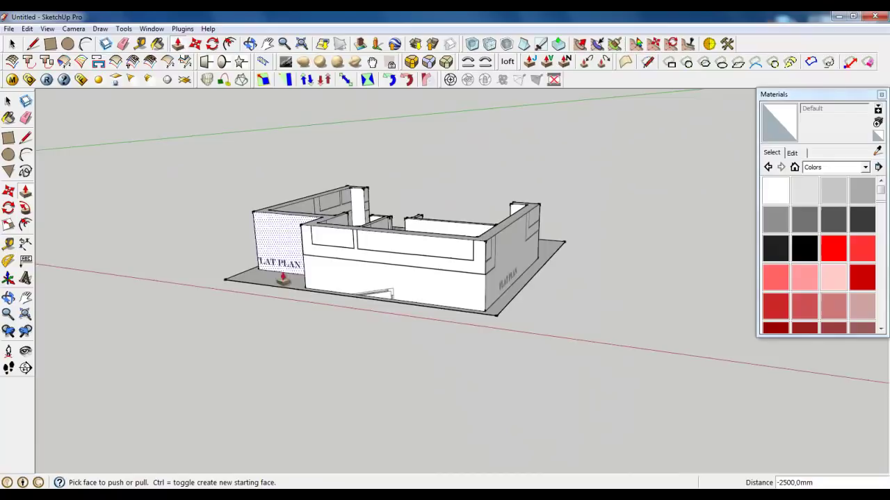
key(space)
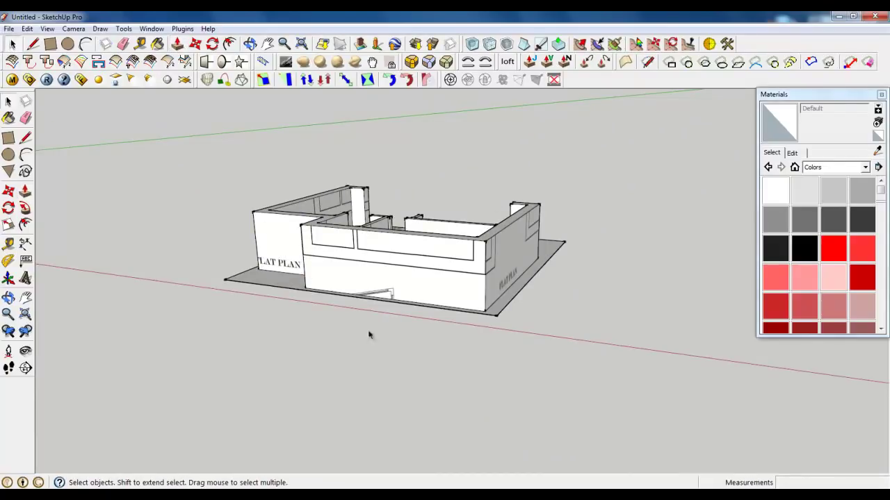
Delete the Apartment Plan material from the model, replacing its use with the default material
click(794, 167)
click(806, 221)
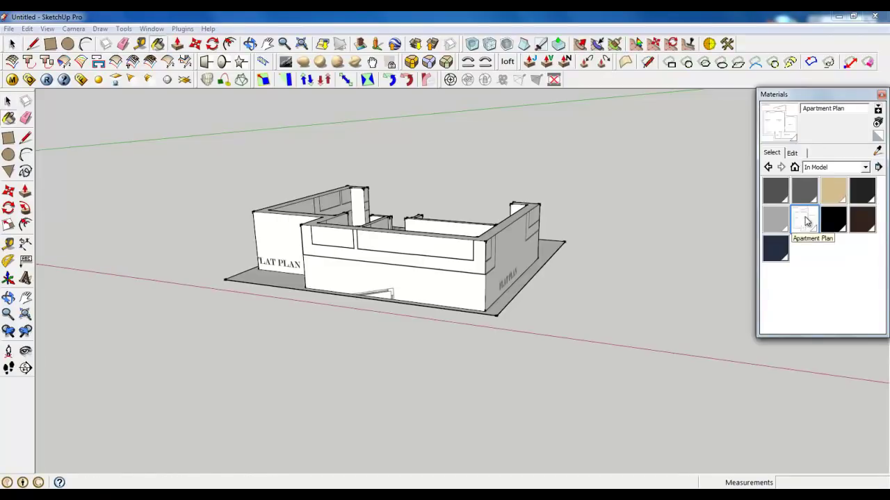
right_click(806, 221)
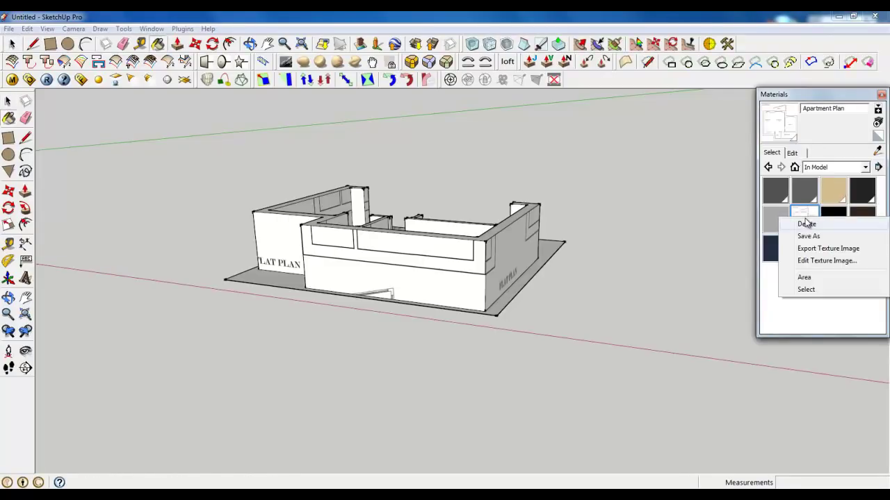
click(806, 225)
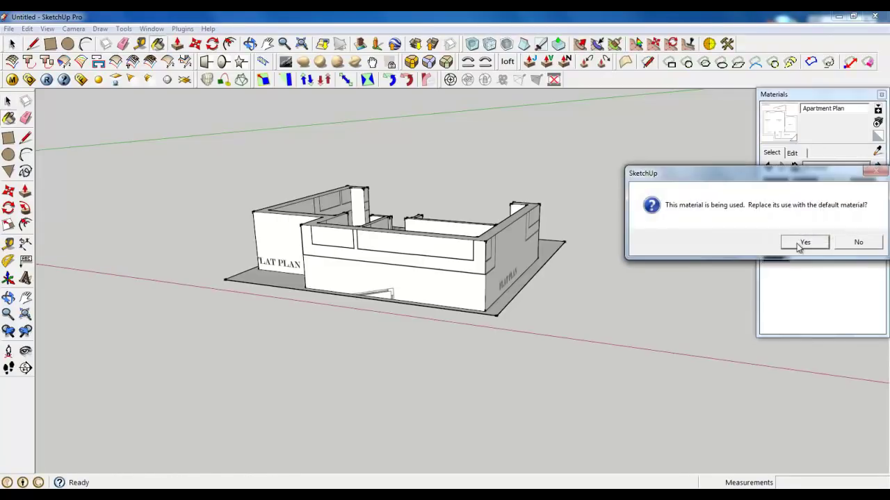
click(802, 241)
click(12, 44)
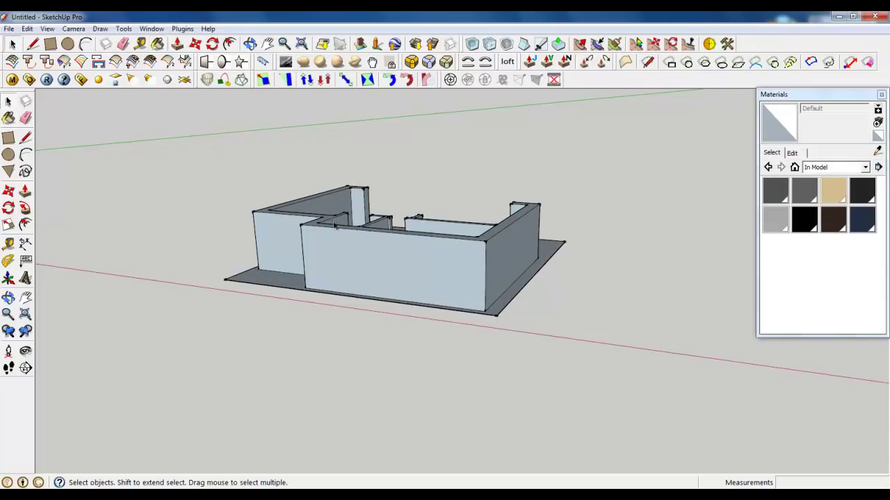
Examine the remaining in-model materials one by one, including Color_B24, <Beige>1 and 0135_DarkGray, with the front wall face selected
click(365, 246)
scroll(365, 246, up, 3)
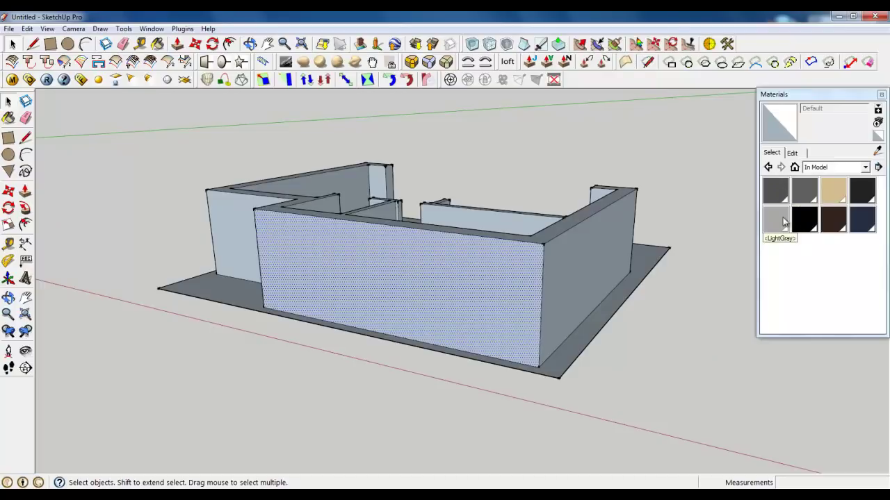
click(783, 219)
click(778, 197)
click(798, 197)
click(802, 218)
click(827, 221)
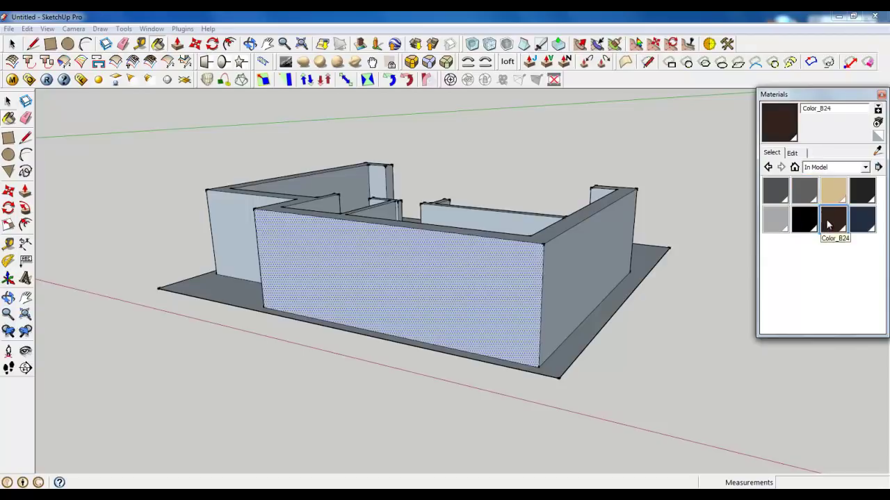
click(841, 194)
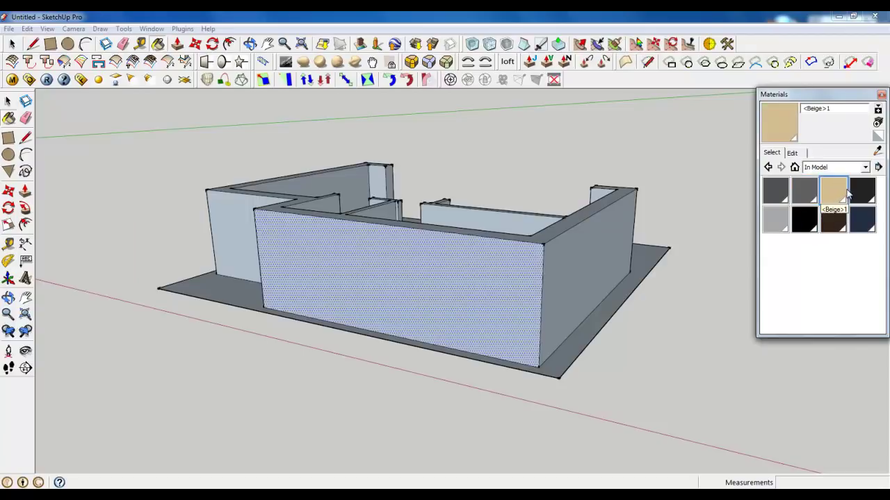
click(858, 197)
click(777, 193)
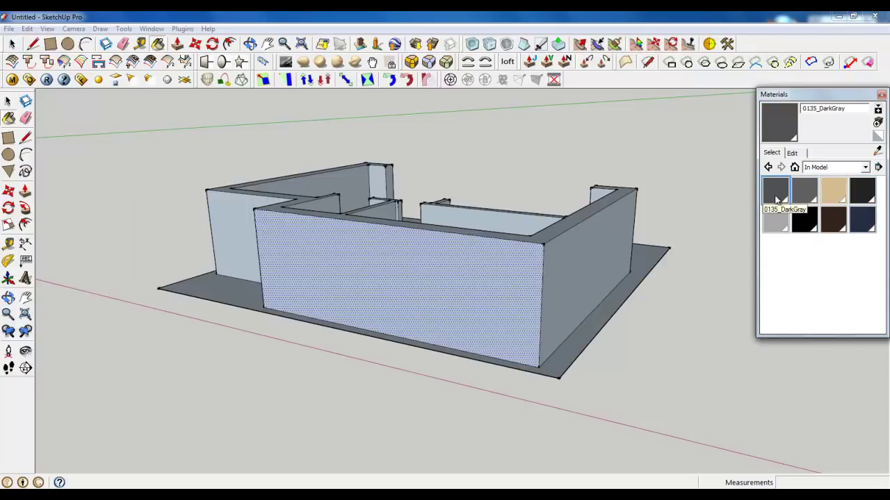
Purge unused items from the entire model through the model information statistics
click(159, 29)
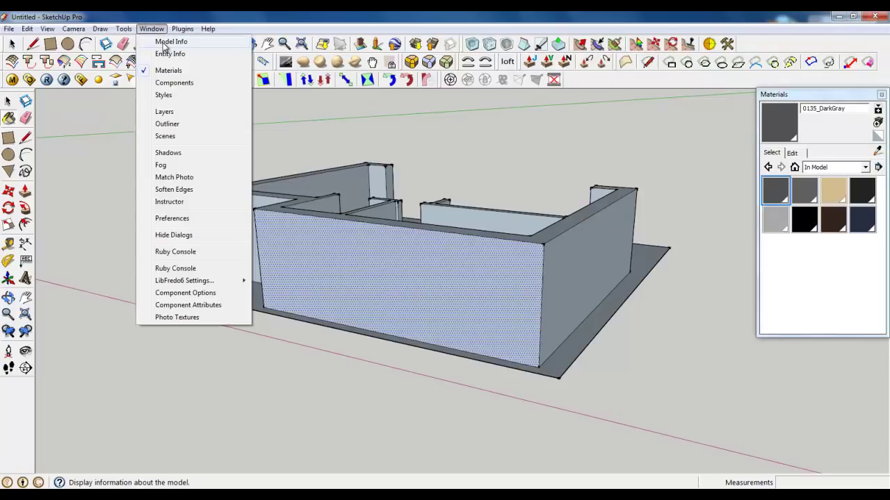
click(164, 43)
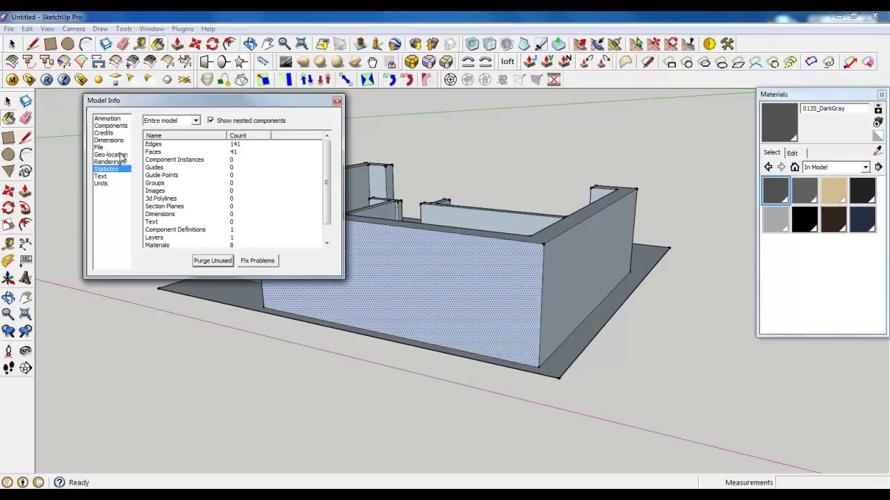
click(212, 260)
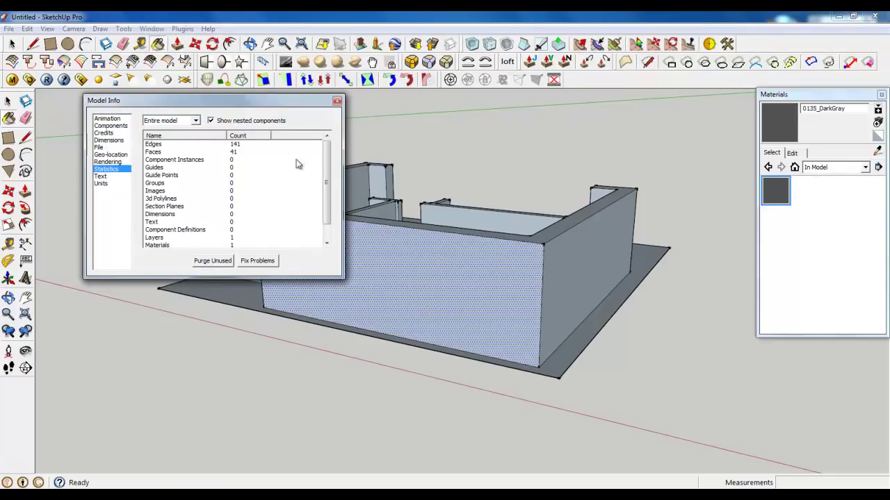
click(336, 101)
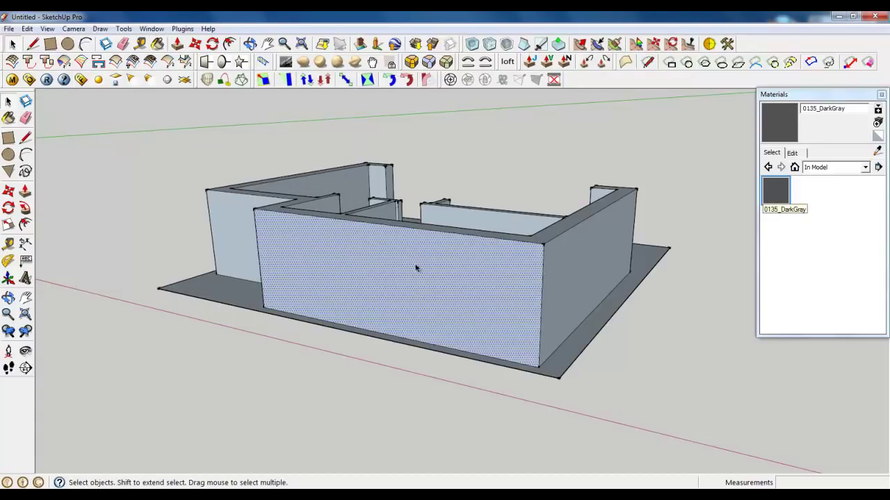
middle_drag(415, 268, 562, 390)
scroll(556, 391, down, 3)
middle_drag(421, 315, 611, 319)
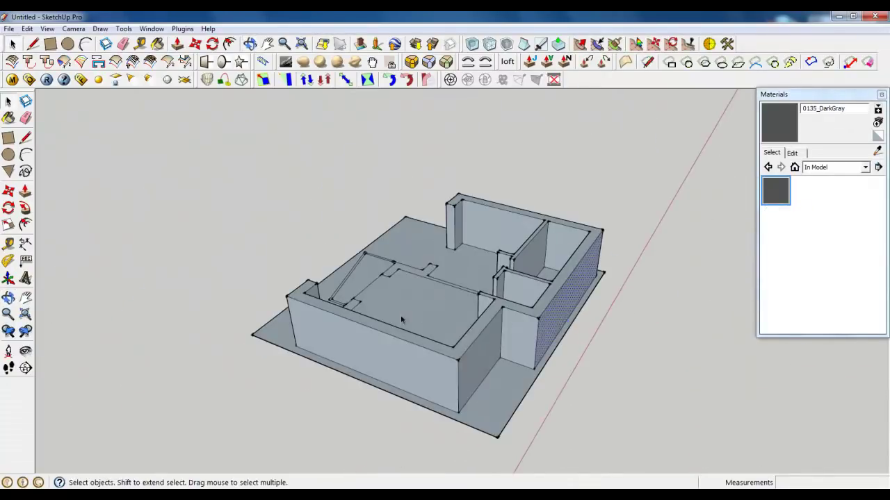
Push/Pull the central partition face and the pier beside the balcony up to the 2500 mm wall height
scroll(395, 306, up, 3)
click(178, 44)
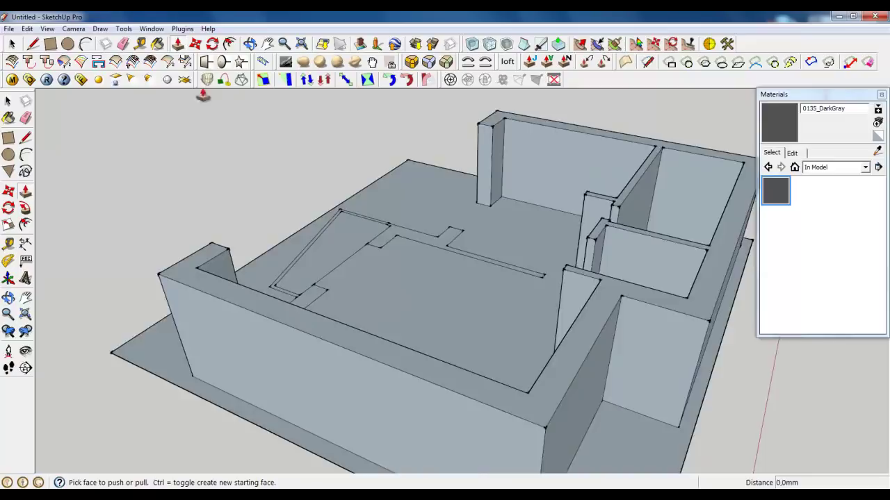
scroll(410, 299, down, 3)
middle_drag(409, 299, 385, 302)
scroll(448, 281, up, 3)
click(453, 278)
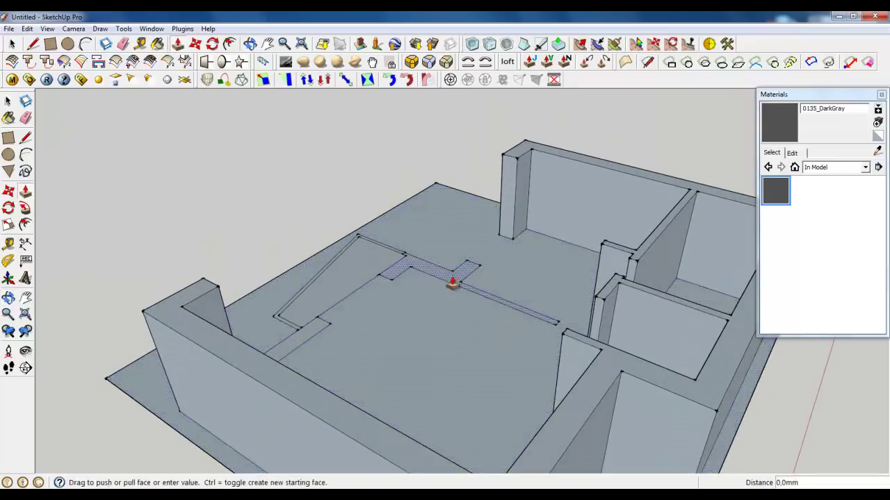
click(607, 257)
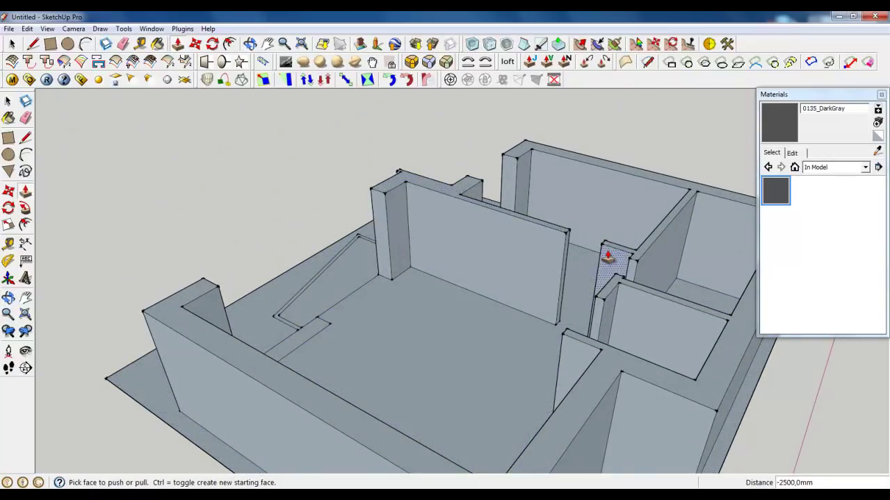
click(311, 333)
click(216, 292)
Push/Pull the thin balcony wall outline up to the same height as the adjoining pier
middle_drag(267, 327, 496, 258)
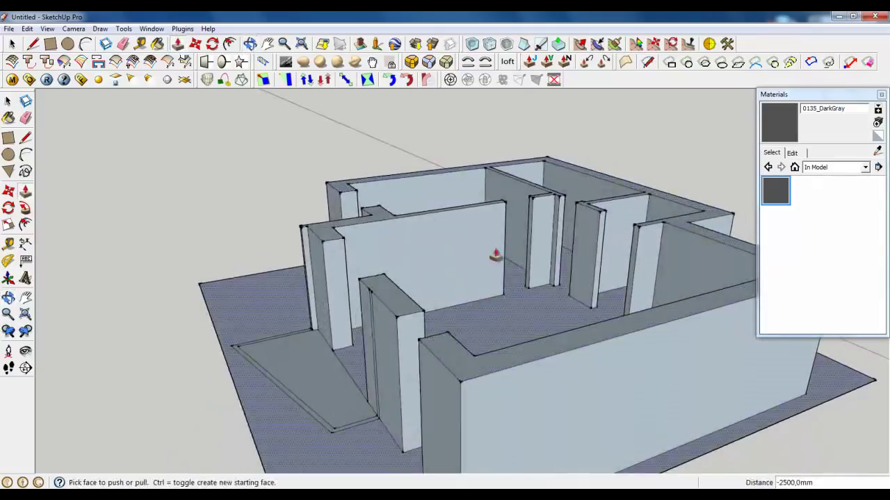
scroll(496, 258, down, 3)
middle_drag(405, 311, 393, 312)
scroll(394, 312, up, 5)
click(440, 341)
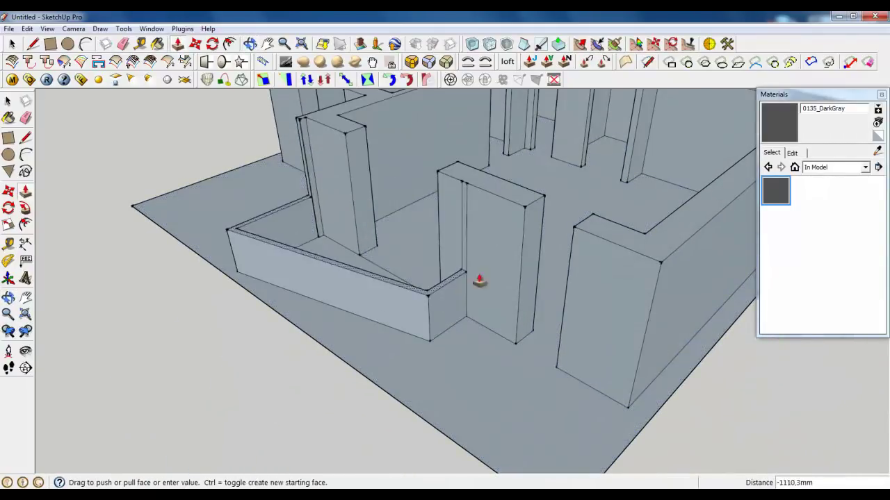
click(490, 207)
scroll(486, 215, down, 5)
mouse_move(487, 214)
middle_down()
mouse_move(453, 295)
mouse_move(598, 276)
mouse_move(472, 222)
middle_up()
Draw a line across the end face of the outer corner pier, 200 mm below its top edge, to outline a lintel strip
click(15, 43)
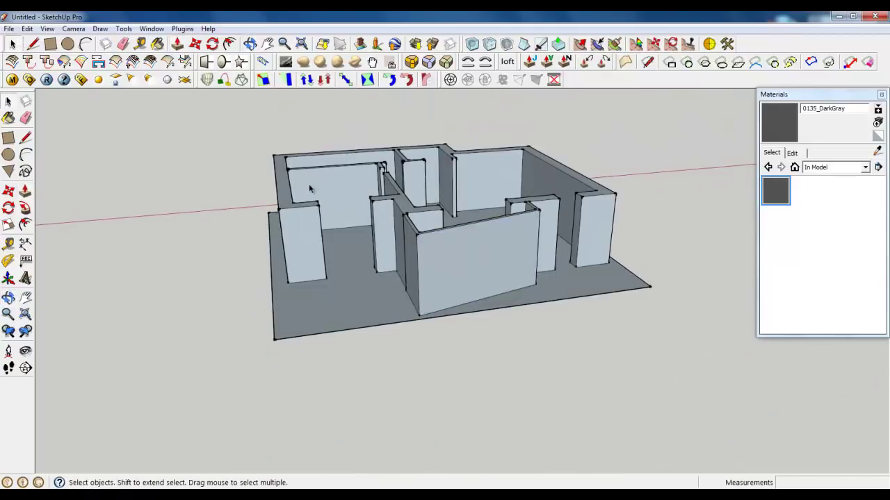
scroll(341, 193, up, 2)
scroll(353, 265, down, 4)
middle_drag(353, 268, 520, 317)
scroll(537, 227, up, 4)
scroll(538, 227, up, 3)
click(30, 45)
scroll(499, 231, up, 4)
scroll(445, 240, down, 4)
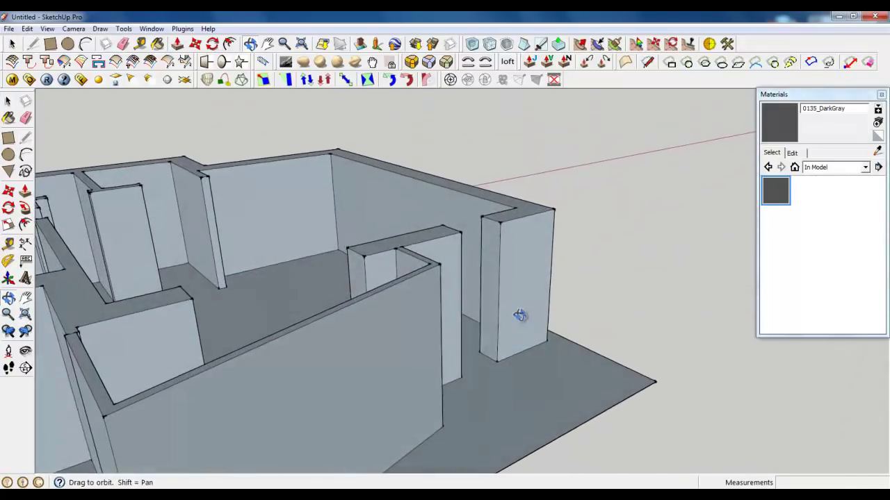
scroll(514, 279, up, 2)
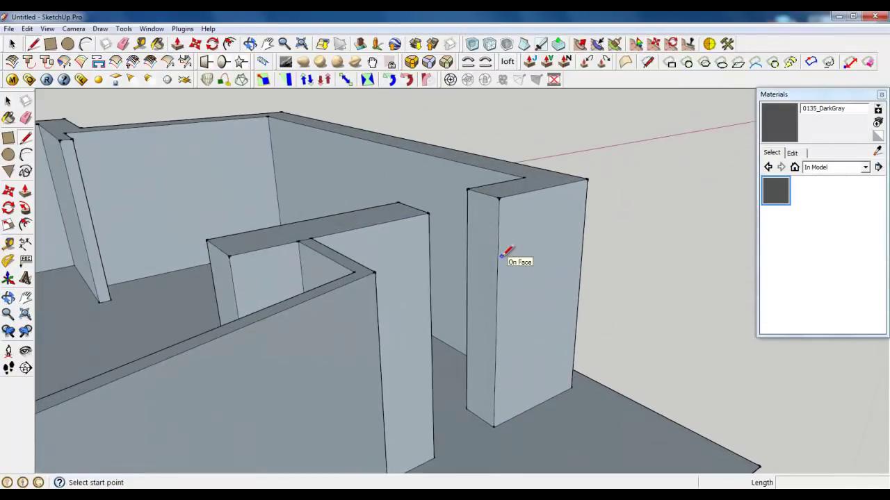
middle_drag(516, 253, 250, 288)
scroll(389, 343, down, 3)
middle_drag(389, 343, 618, 349)
scroll(549, 306, up, 3)
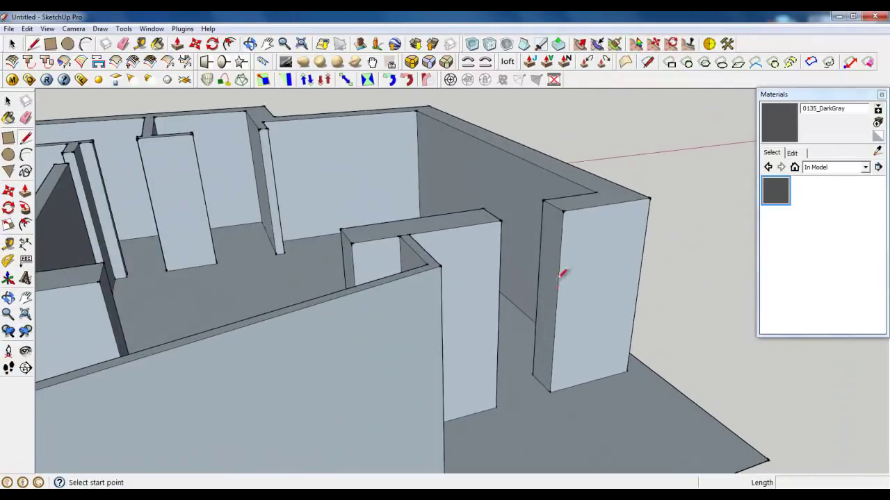
click(564, 211)
scroll(564, 211, up, 2)
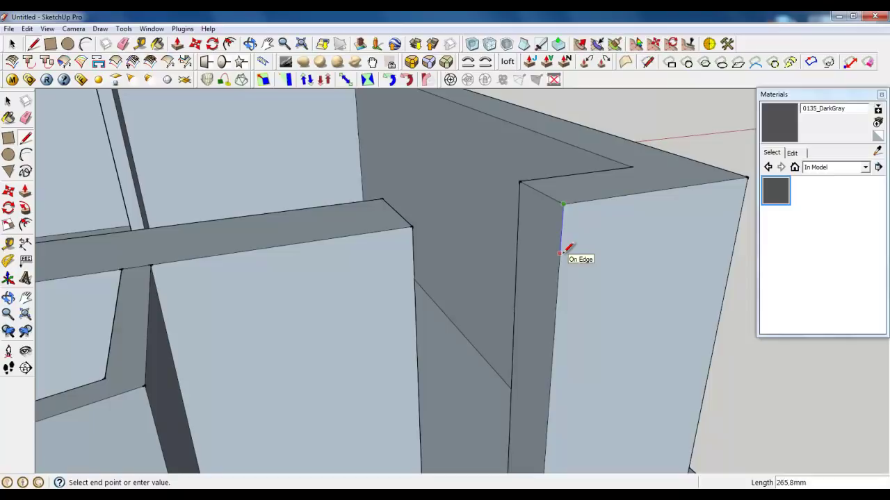
text(200)
key(Return)
click(560, 241)
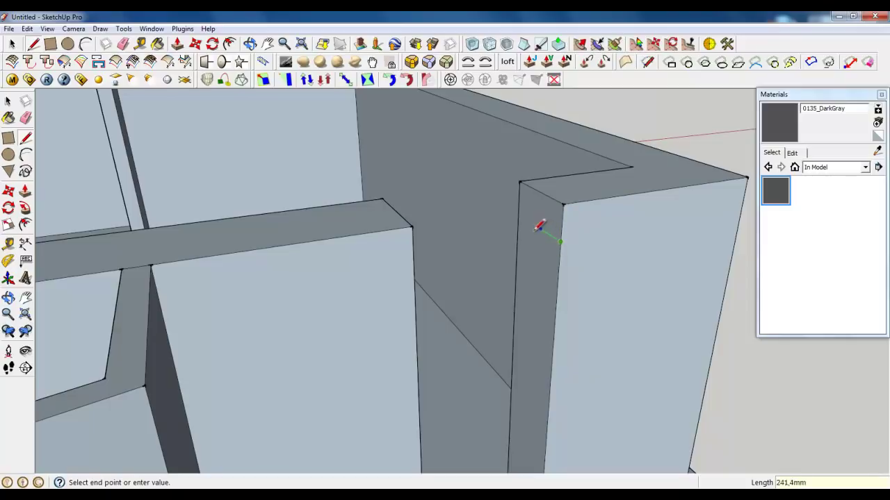
click(517, 215)
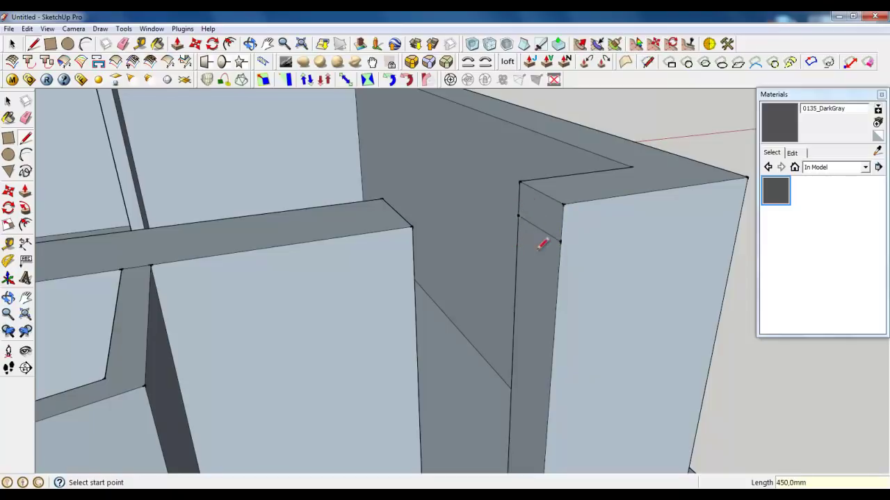
Try to push/pull the lintel strip about 797 mm across the opening to the neighbouring pier
click(178, 43)
drag(536, 216, 411, 234)
scroll(540, 229, down, 5)
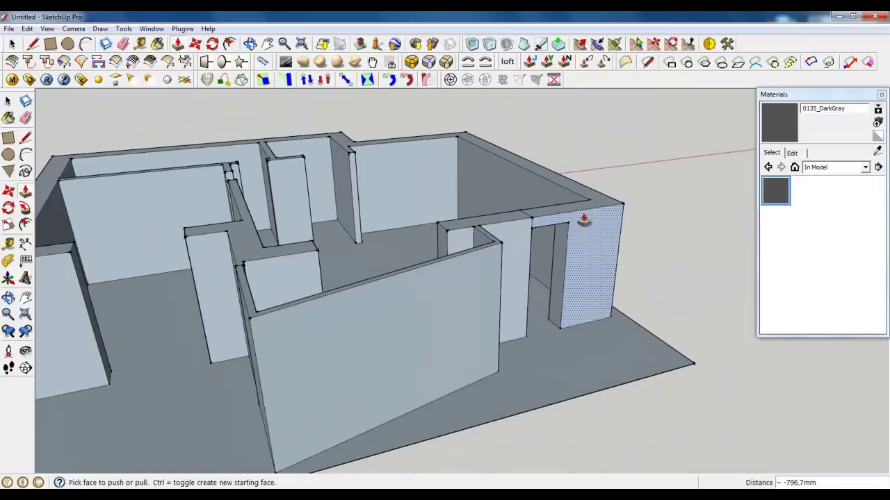
scroll(319, 300, up, 3)
scroll(407, 317, down, 4)
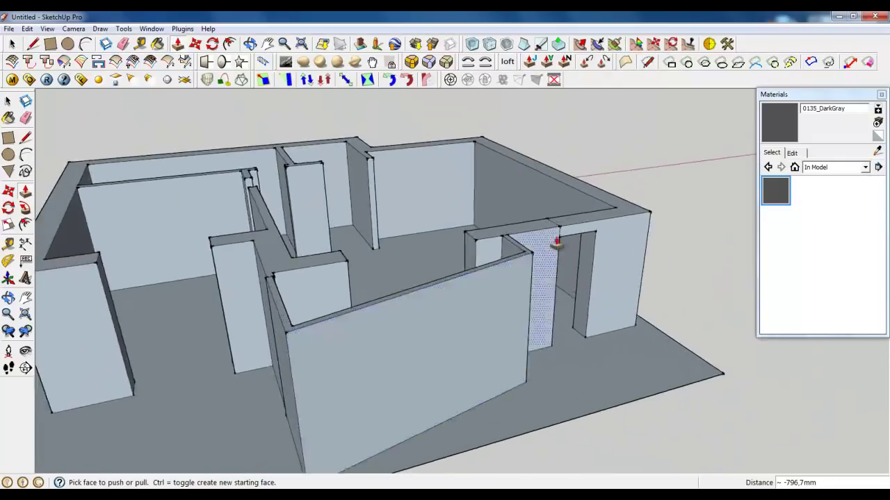
scroll(642, 214, up, 5)
Copy the lintel strip face from the corner pier to the top of the balcony-side pier's end face
key(space)
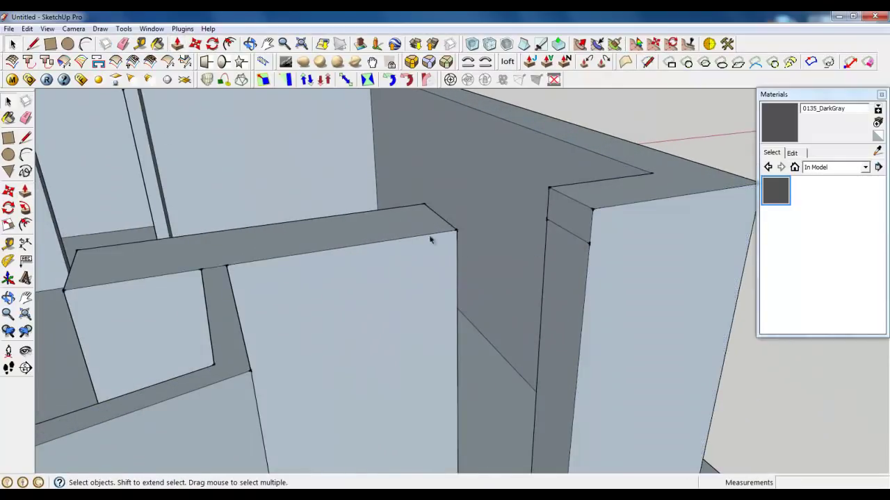
click(563, 212)
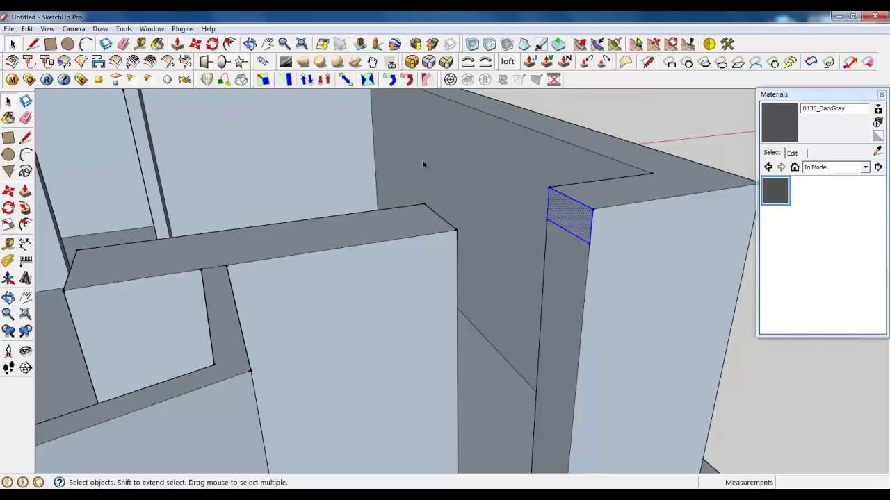
click(196, 44)
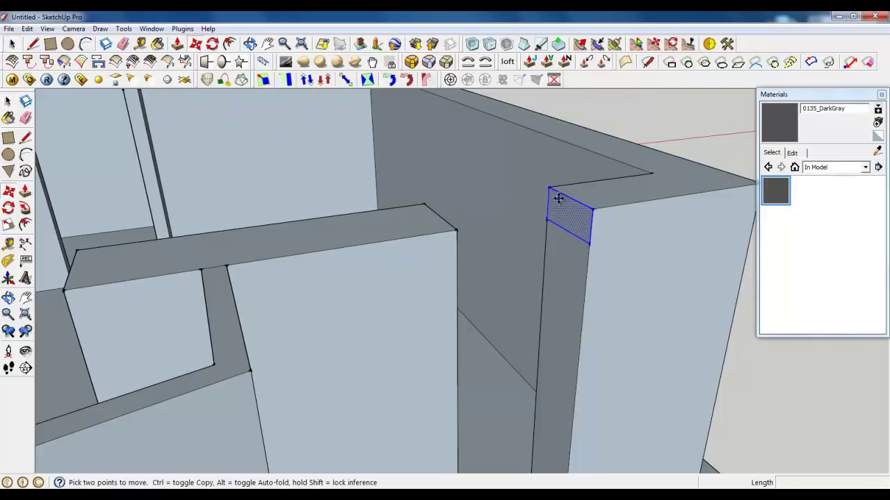
key(ctrl)
click(591, 211)
scroll(599, 207, down, 3)
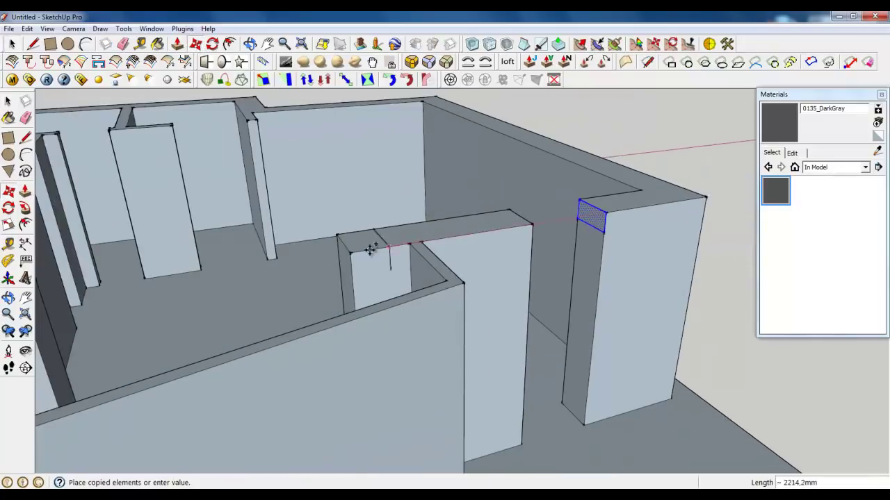
scroll(461, 260, down, 3)
middle_drag(461, 260, 364, 363)
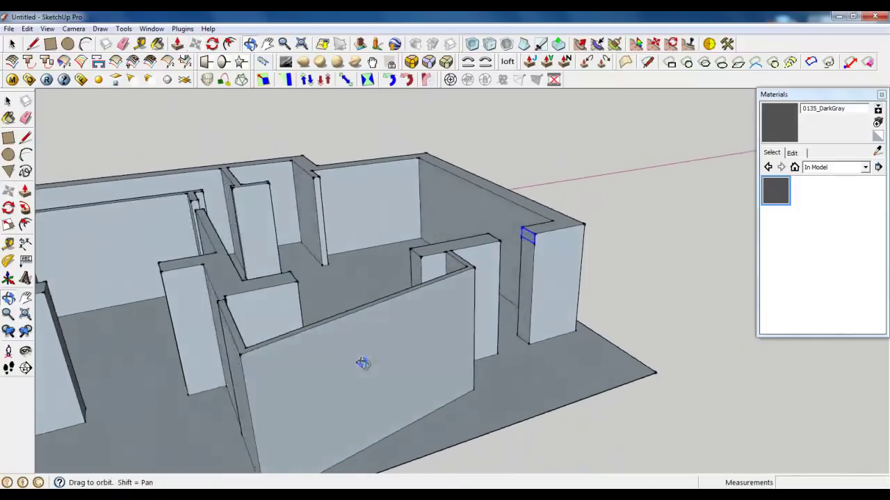
scroll(454, 300, up, 3)
scroll(454, 300, up, 2)
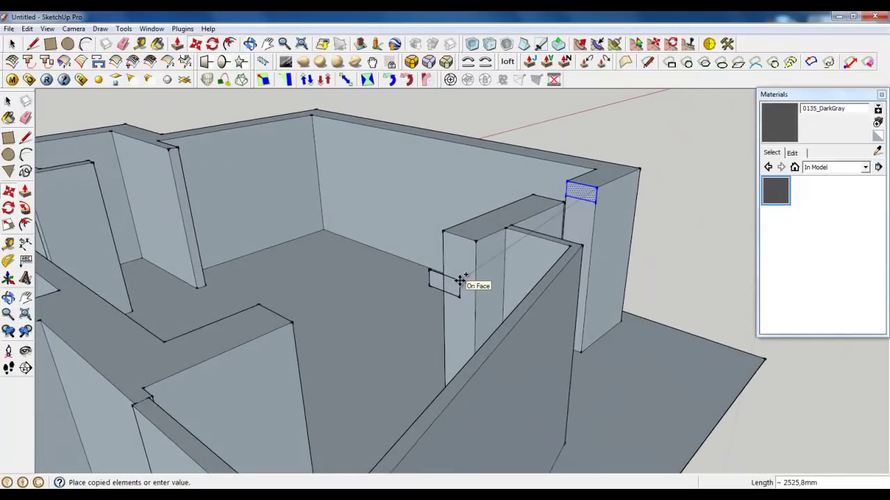
scroll(463, 258, up, 3)
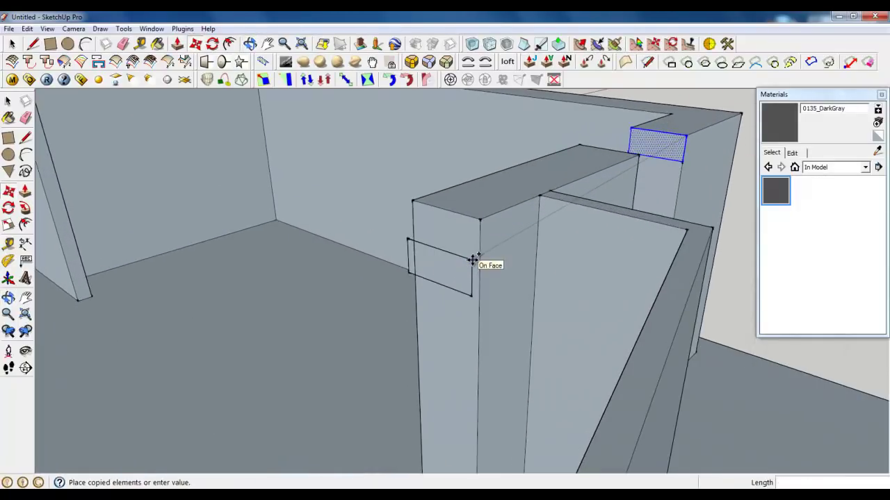
click(481, 220)
Copy the lintel strip again to the top of the end face of the pier across the balcony
key(ctrl)
click(480, 220)
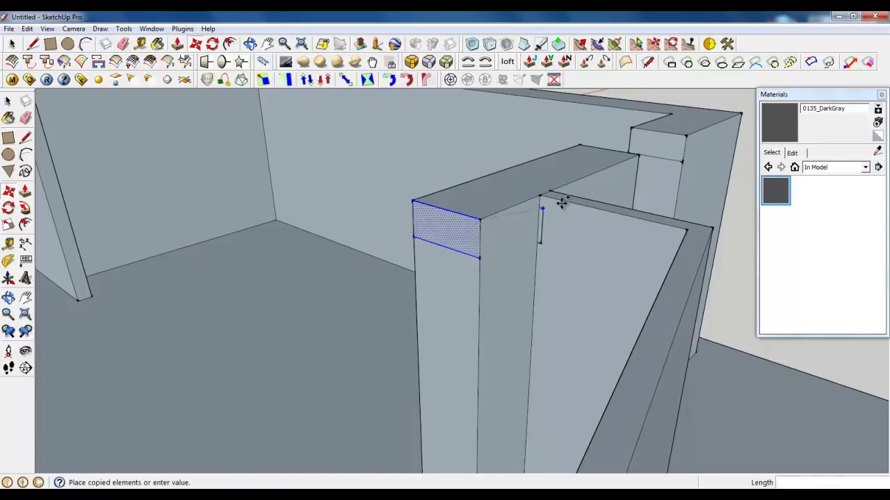
scroll(562, 202, down, 3)
scroll(632, 189, down, 1)
scroll(458, 222, up, 4)
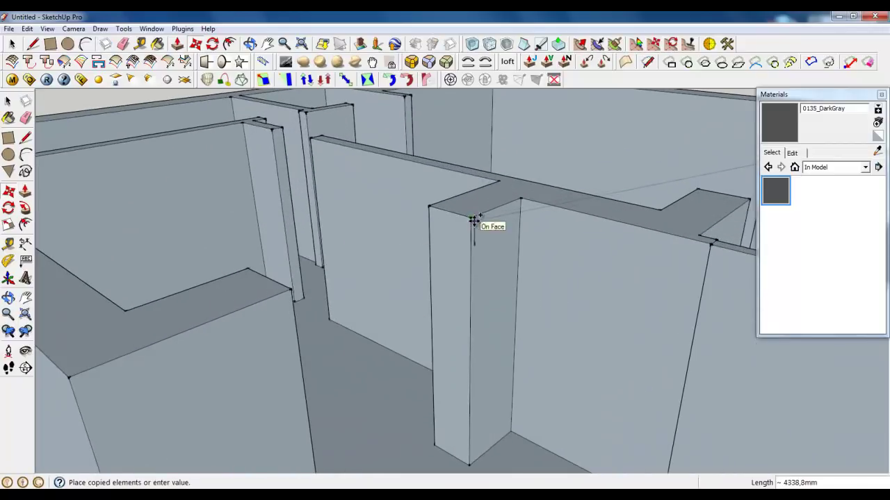
click(474, 221)
Push/Pull the corner pier's lintel strip across the narrow opening until it meets the neighbouring pier
scroll(270, 357, down, 3)
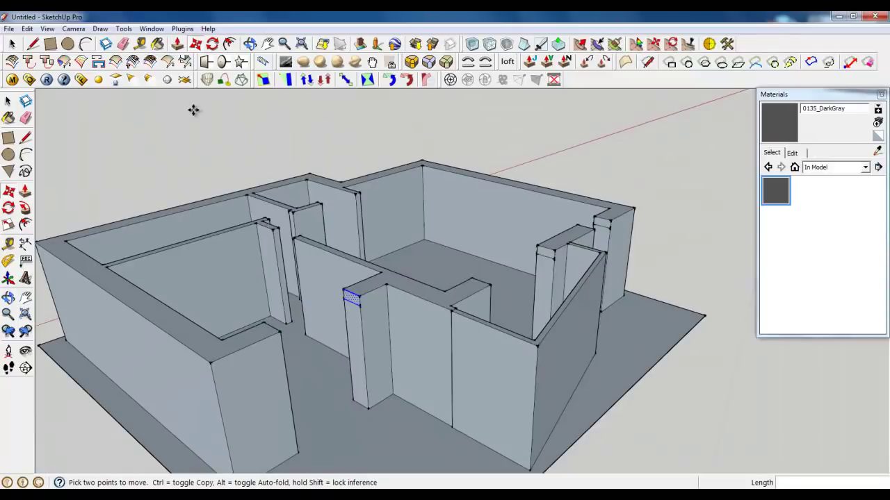
click(177, 44)
scroll(639, 229, up, 5)
click(540, 248)
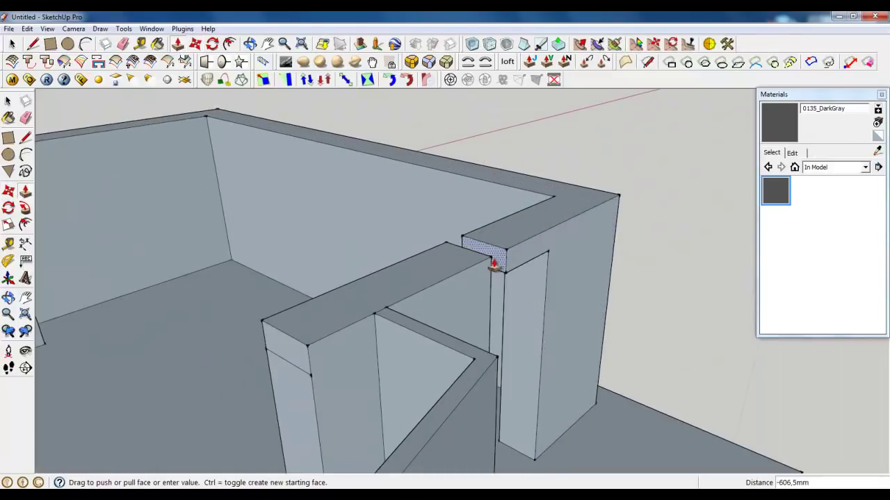
click(509, 271)
Try to push/pull the second lintel strip out over the wide balcony opening
scroll(427, 298, down, 3)
click(429, 298)
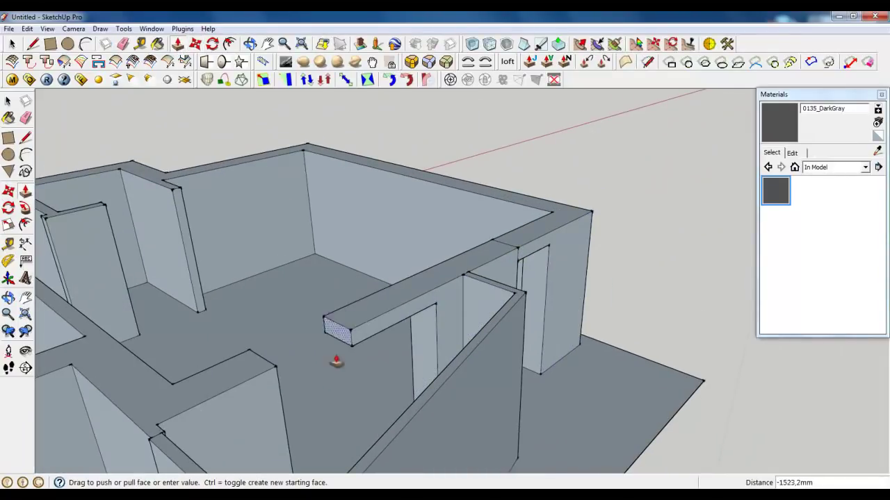
scroll(334, 361, up, 3)
click(356, 333)
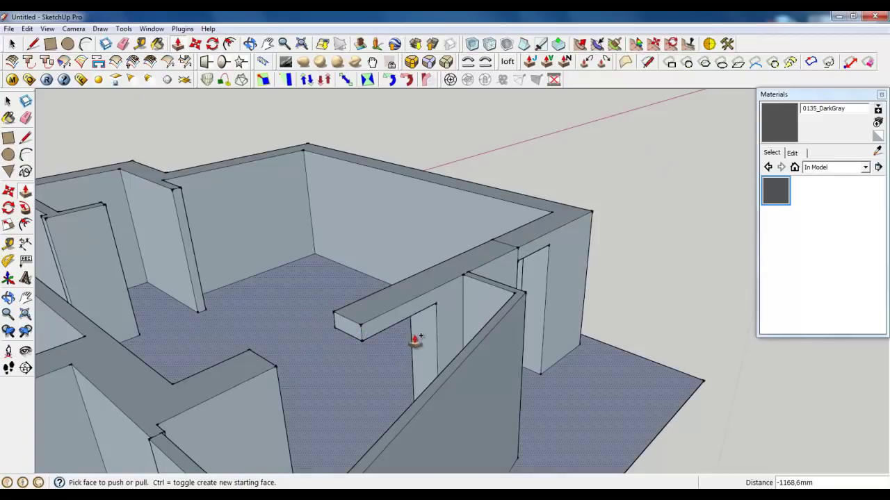
key(ctrl+z)
Push/Pull the second lintel strip about 2210 mm across the wide balcony opening to the opposite pier
click(428, 298)
middle_drag(445, 325, 191, 305)
scroll(191, 305, up, 3)
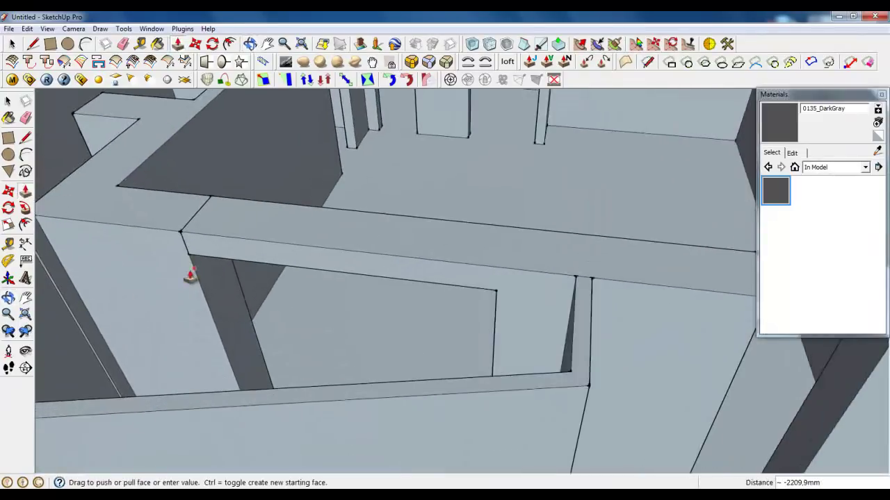
click(182, 237)
Push/Pull the third lintel strip about 1666 mm across the remaining opening to the end of the outer wall
scroll(473, 328, down, 6)
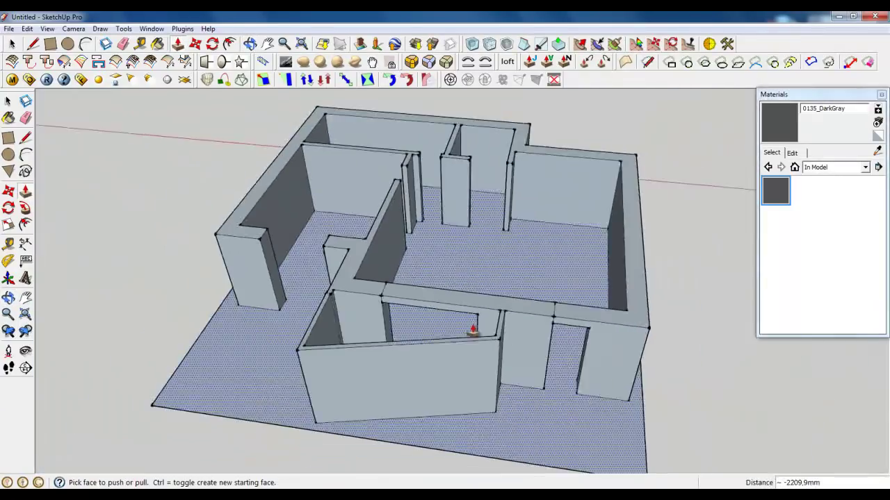
scroll(284, 277, up, 4)
middle_drag(285, 277, 389, 274)
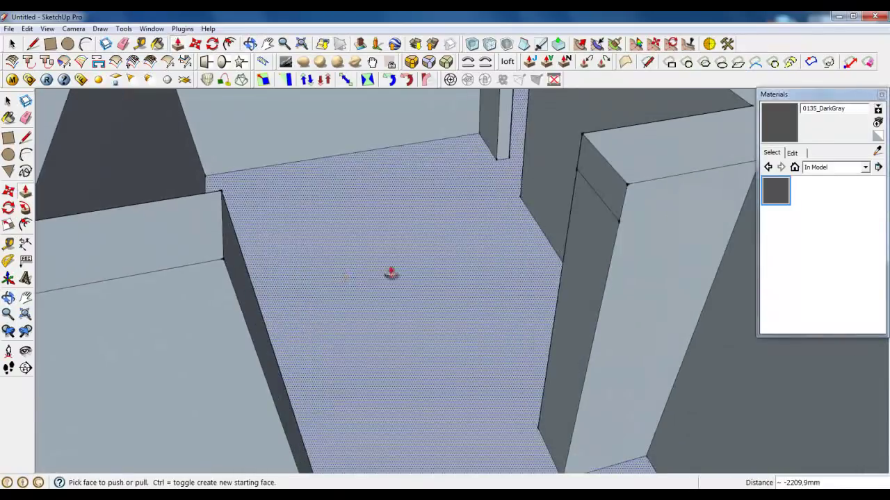
click(610, 193)
click(223, 252)
Push/Pull the wall face adjoining the third lintel by 9.3 mm so it sits flush with the lintel's side
middle_drag(224, 253, 268, 218)
scroll(278, 205, up, 2)
scroll(289, 179, up, 6)
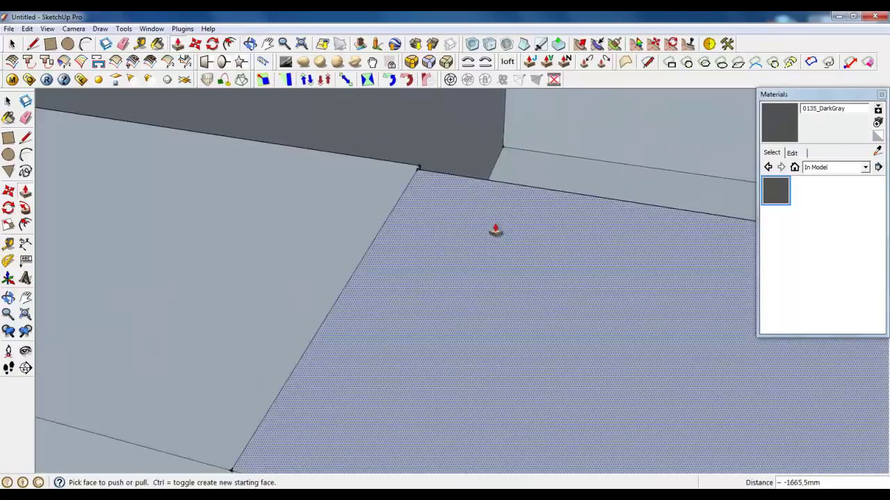
middle_drag(494, 230, 153, 230)
scroll(381, 270, down, 2)
middle_drag(466, 271, 445, 311)
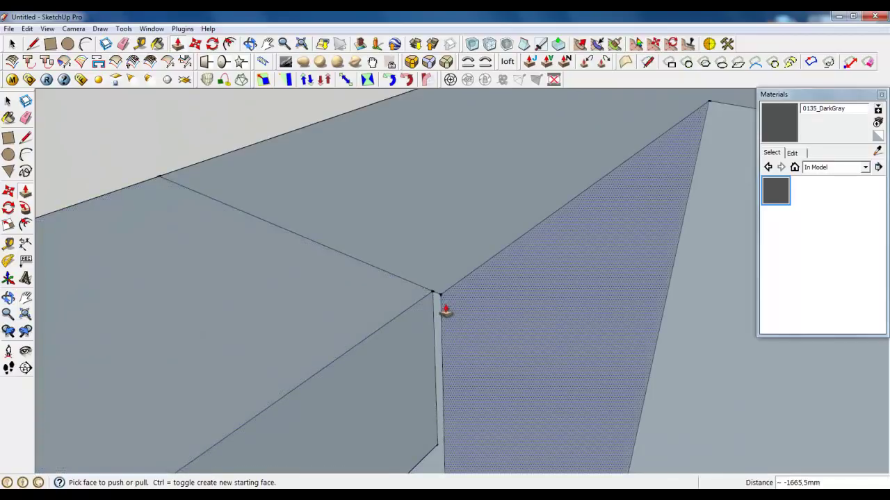
drag(449, 315, 437, 313)
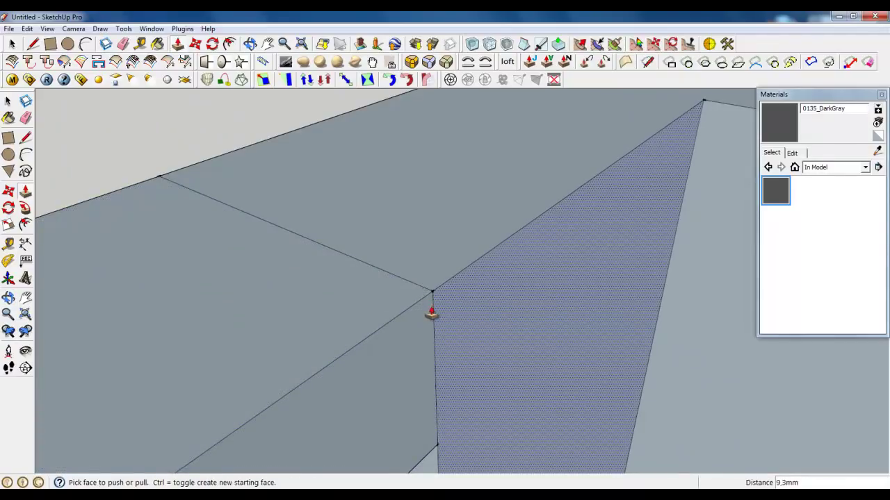
Erase the leftover seam edges on the side and top where the third lintel meets the outer wall
scroll(378, 250, down, 10)
middle_drag(477, 297, 395, 276)
scroll(395, 275, up, 3)
click(132, 46)
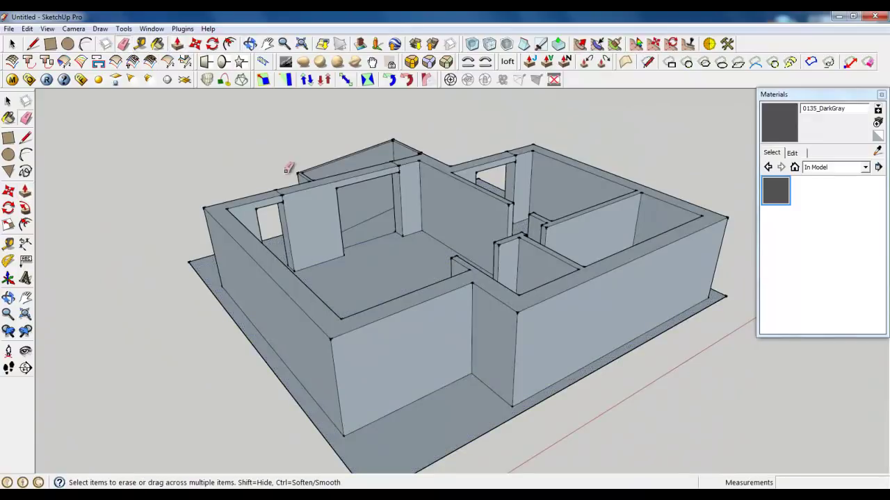
scroll(281, 177, up, 2)
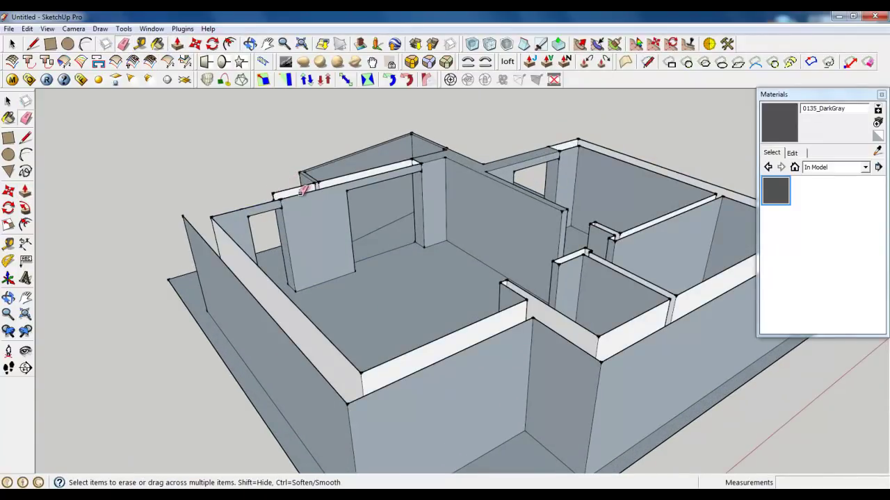
scroll(262, 195, up, 10)
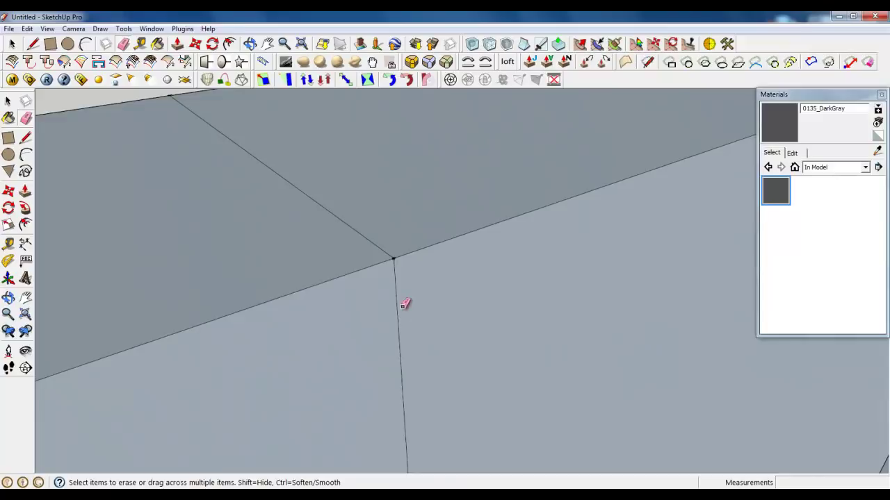
mouse_move(405, 305)
middle_down()
mouse_move(300, 232)
mouse_move(407, 149)
mouse_move(574, 165)
mouse_move(600, 179)
mouse_move(610, 199)
mouse_move(529, 268)
mouse_move(394, 312)
middle_up()
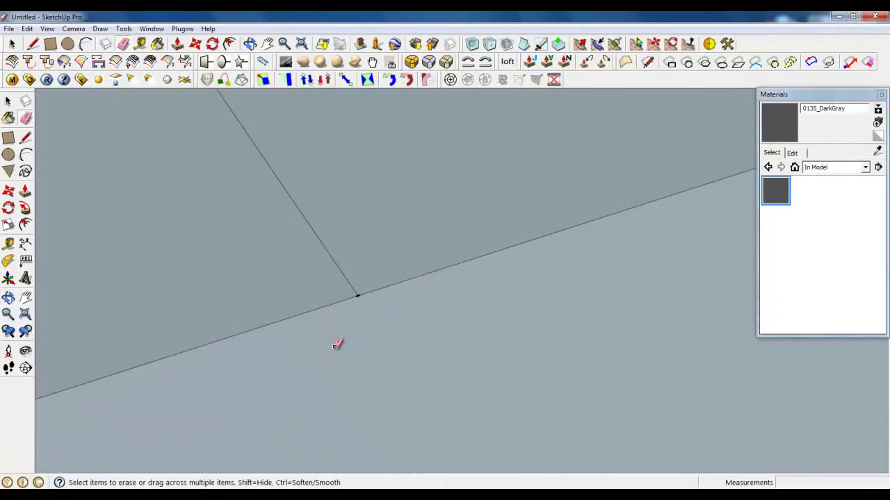
drag(338, 258, 320, 270)
scroll(439, 320, down, 3)
middle_drag(438, 319, 649, 272)
scroll(396, 324, down, 4)
mouse_move(396, 324)
middle_down()
mouse_move(479, 349)
mouse_move(556, 326)
middle_up()
scroll(346, 252, down, 1)
click(11, 45)
scroll(295, 205, down, 3)
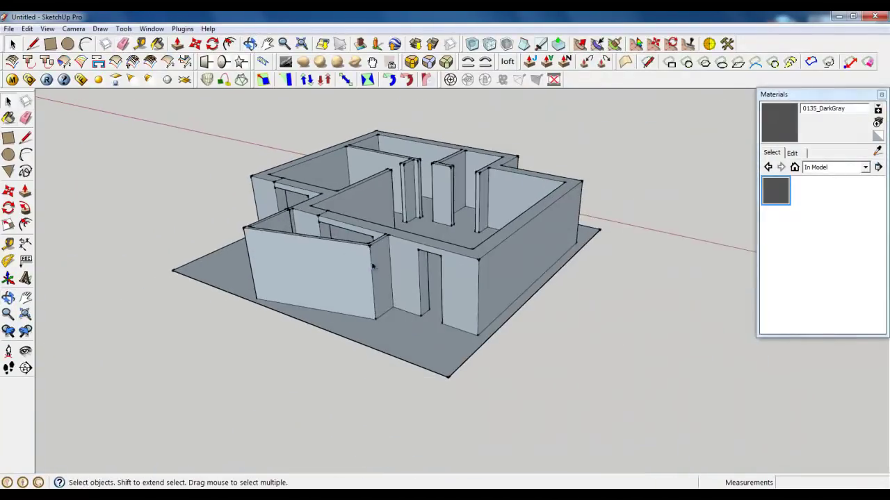
Draw a line 500 mm down the edge of the interior doorway's pier and another across its end face to outline a lintel strip
middle_drag(373, 264, 453, 268)
scroll(456, 167, up, 8)
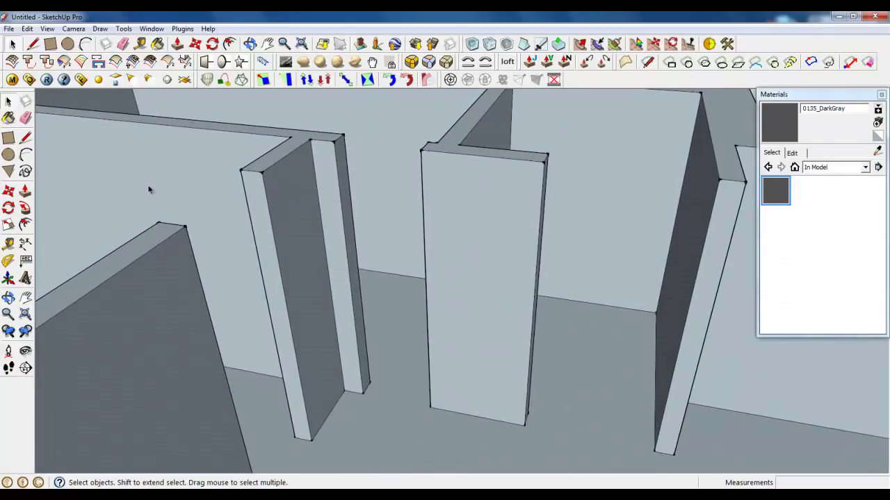
click(33, 45)
middle_drag(381, 298, 281, 373)
scroll(398, 292, down, 4)
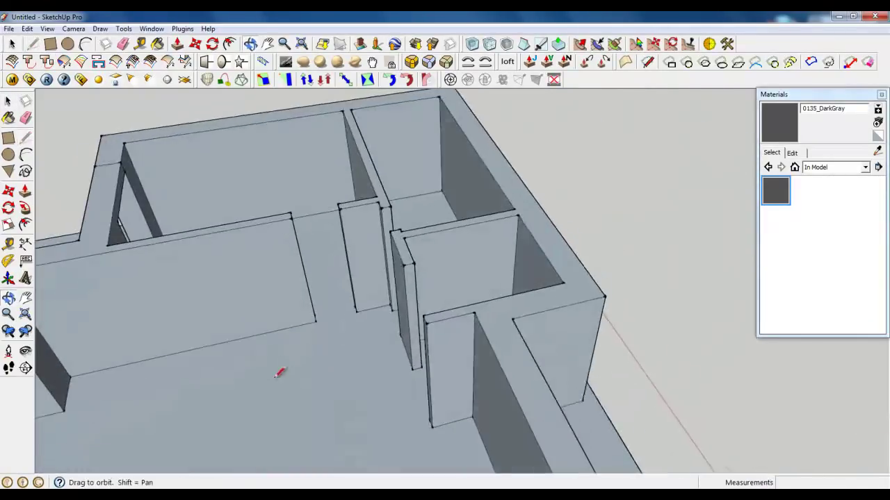
scroll(292, 239, up, 4)
middle_drag(308, 262, 439, 367)
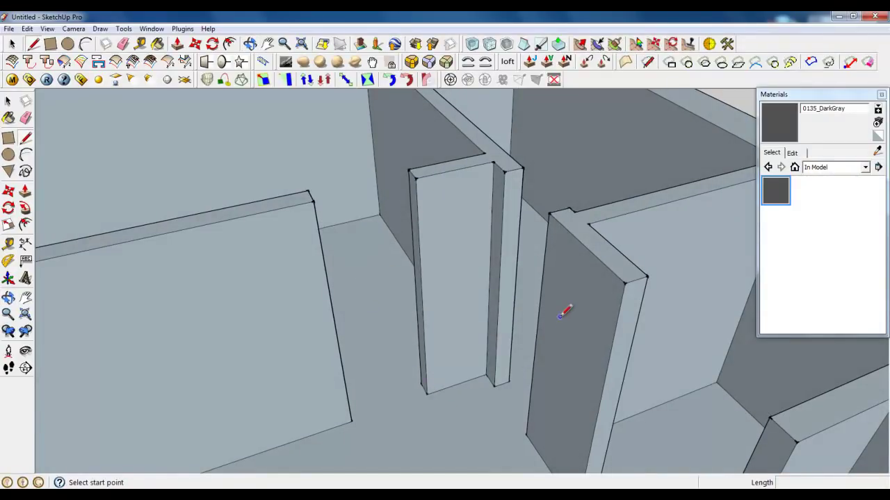
middle_drag(458, 387, 508, 383)
scroll(491, 312, down, 3)
scroll(451, 318, up, 2)
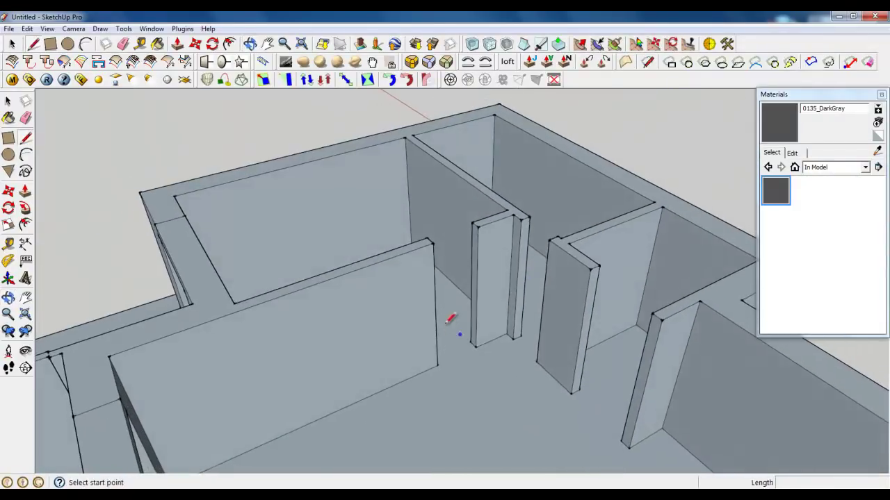
scroll(447, 322, up, 2)
click(481, 180)
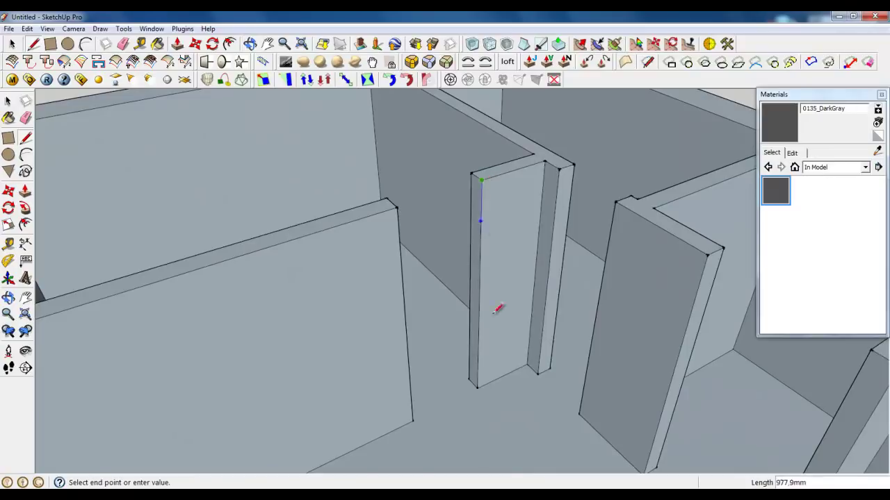
click(477, 386)
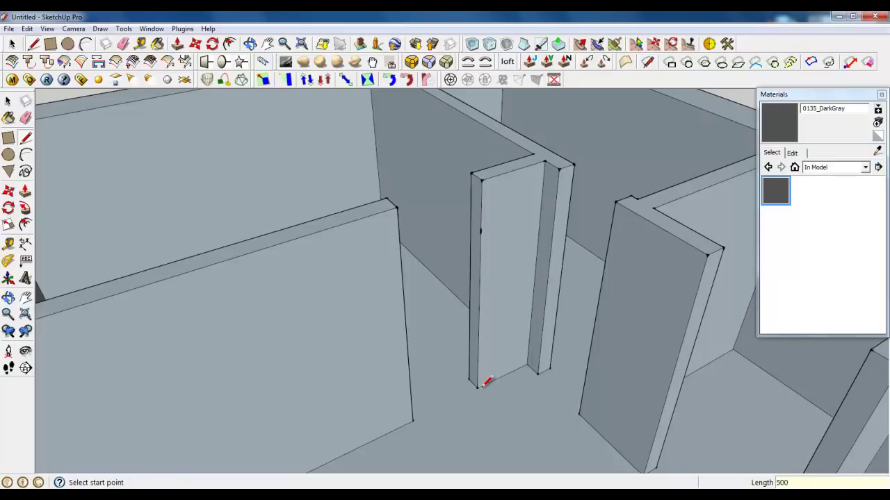
click(482, 227)
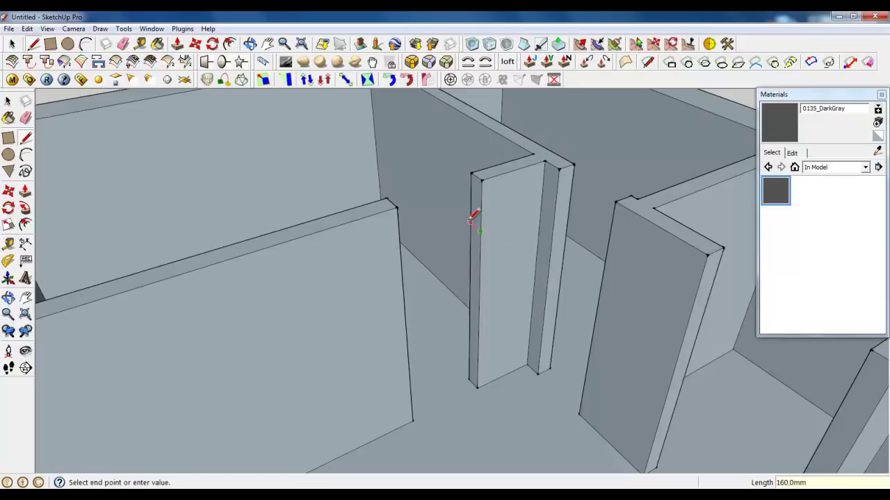
click(472, 219)
Push/Pull the interior doorway's lintel strip 807 mm across the opening to the end of the opposite partition wall
click(177, 44)
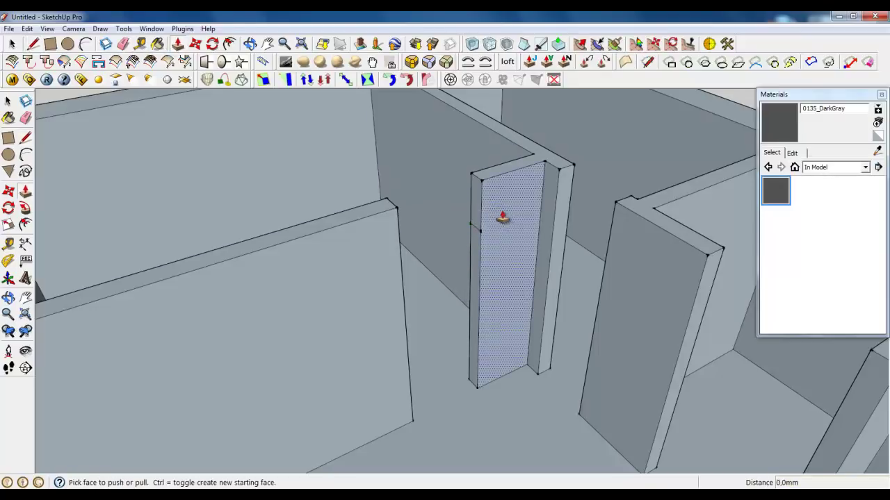
click(474, 220)
click(397, 208)
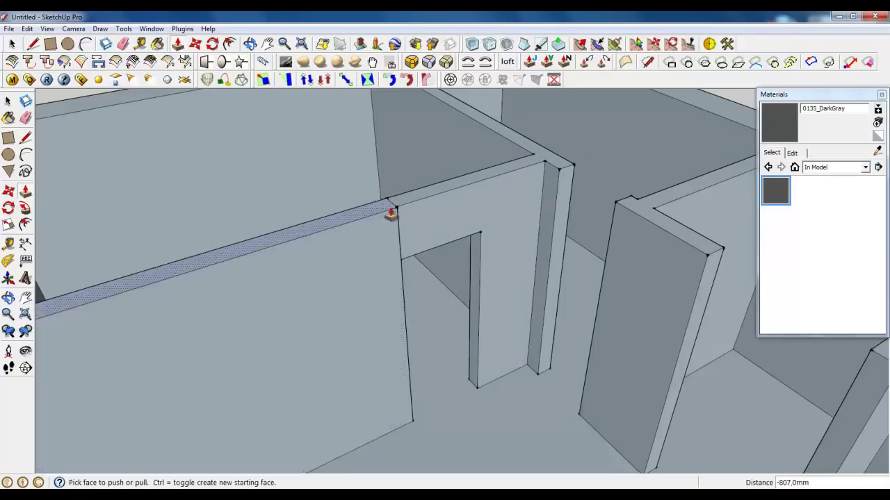
Push/Pull the face at the junction of the interior lintel and partition wall by 13.3 mm so both sides align
scroll(394, 209, up, 7)
middle_drag(502, 229, 560, 312)
click(423, 189)
click(391, 198)
Draw lines down the corner edge and across the narrow end face of the neighbouring doorway's pier to outline another lintel strip
scroll(373, 176, down, 4)
scroll(410, 304, down, 3)
middle_drag(493, 322, 588, 278)
scroll(529, 204, up, 2)
scroll(528, 203, up, 3)
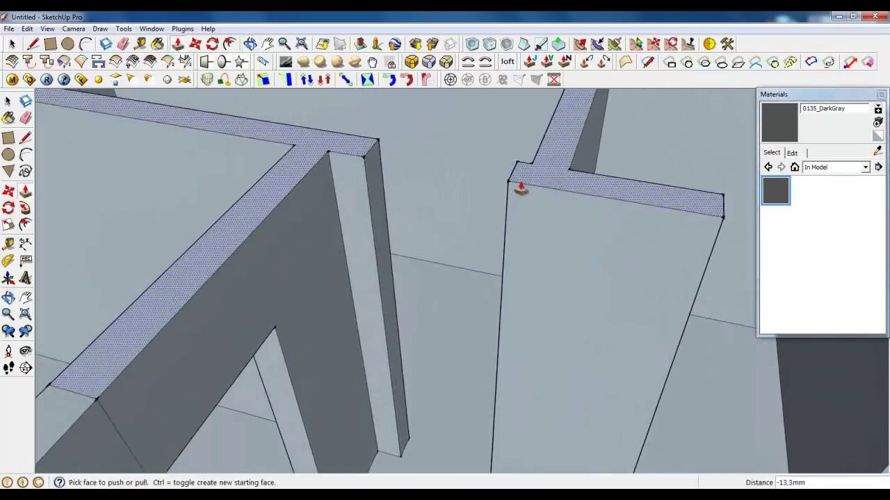
click(33, 43)
click(363, 159)
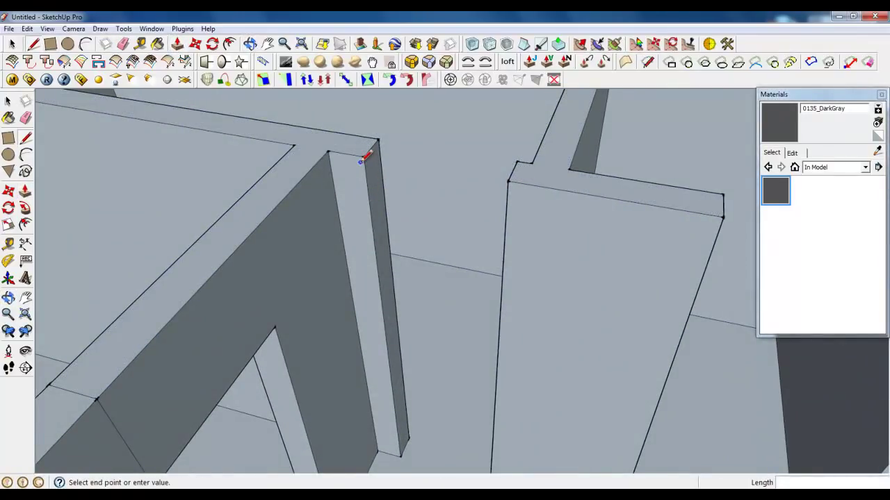
click(32, 43)
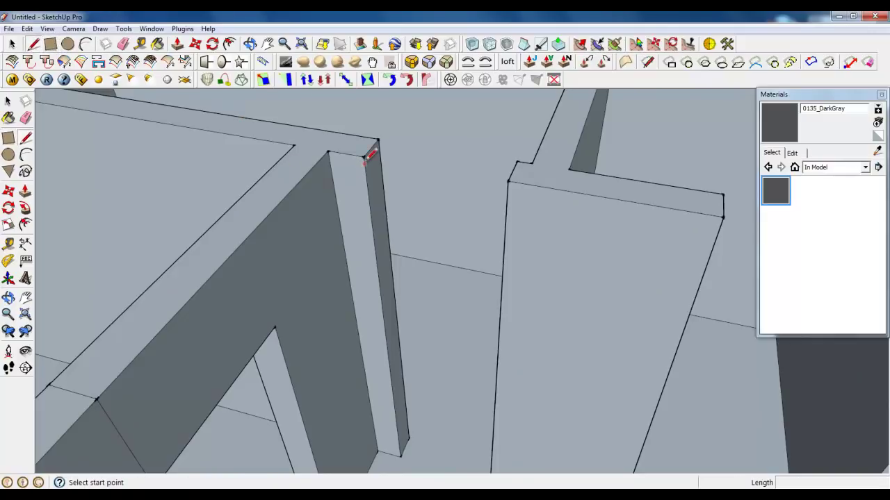
click(363, 157)
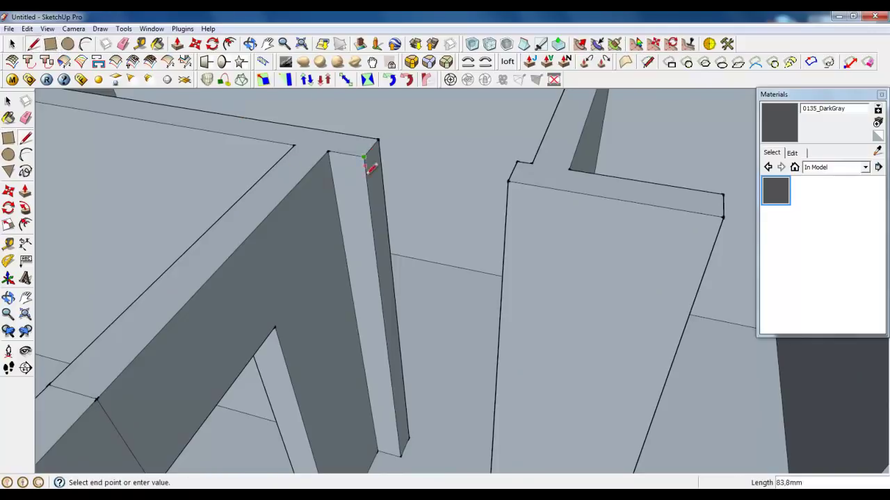
click(374, 242)
click(374, 241)
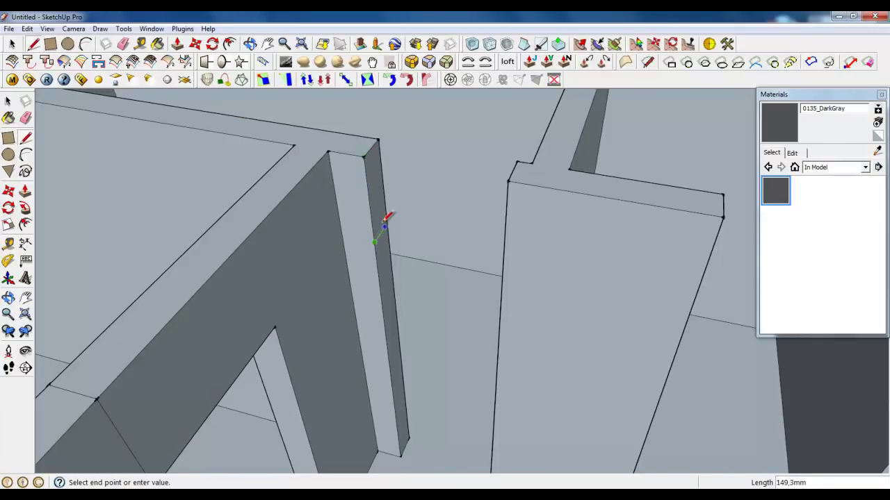
click(386, 223)
Push/Pull the new lintel strip 679.5 mm across the doorway to the corner of the opposite pier
click(177, 44)
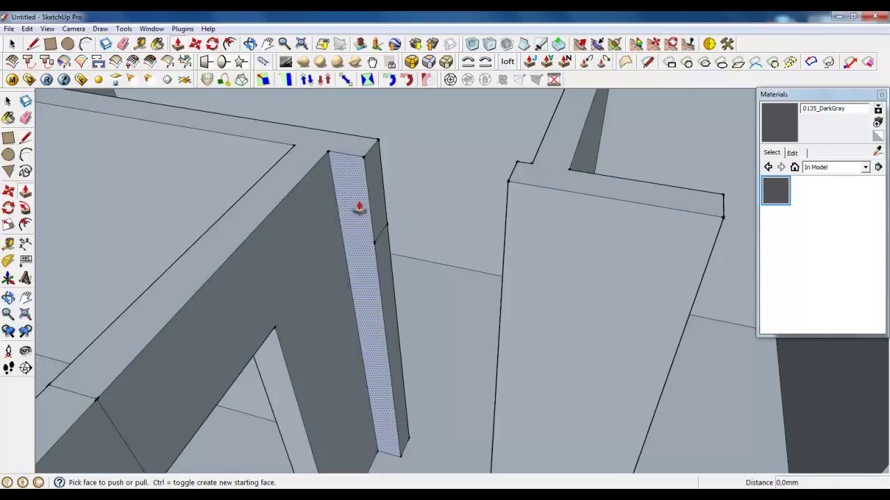
click(357, 209)
click(509, 183)
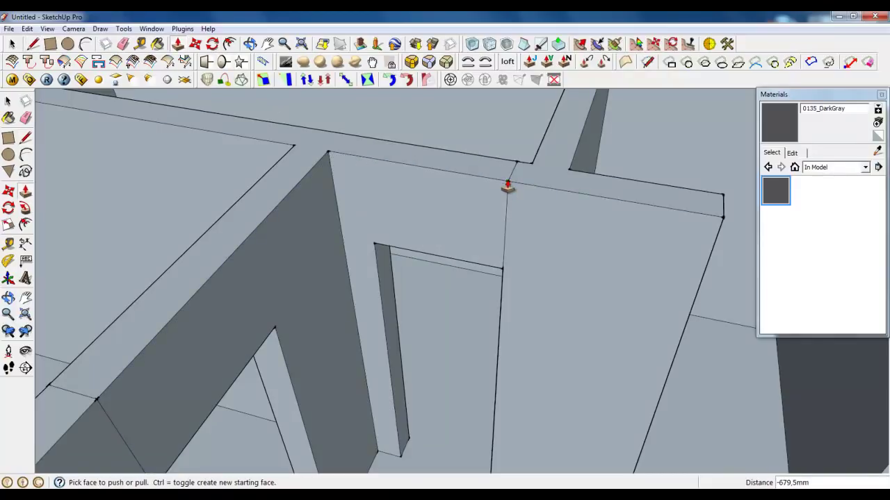
Examine the balcony's slanted front wall and its side walls from outside the apartment
scroll(463, 182, down, 10)
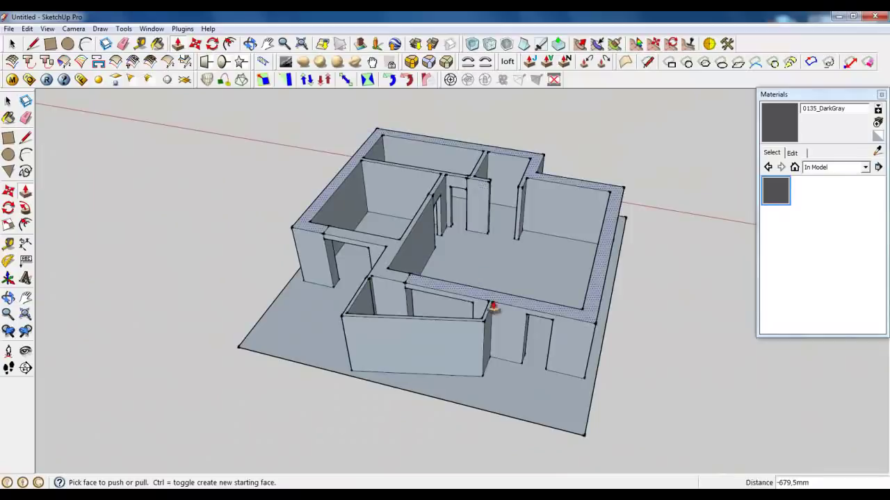
middle_drag(492, 307, 593, 278)
scroll(446, 342, up, 4)
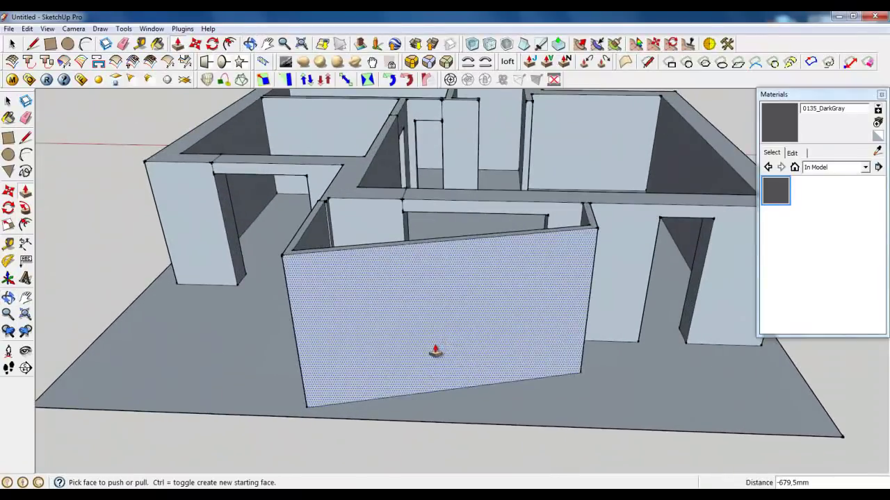
click(11, 44)
middle_drag(389, 334, 539, 230)
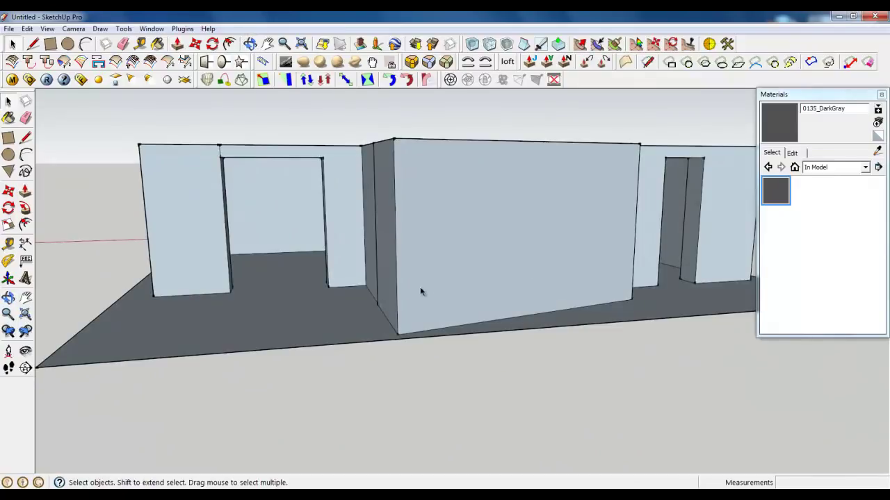
middle_drag(420, 292, 426, 223)
click(469, 210)
scroll(548, 233, up, 2)
scroll(460, 256, down, 2)
click(515, 211)
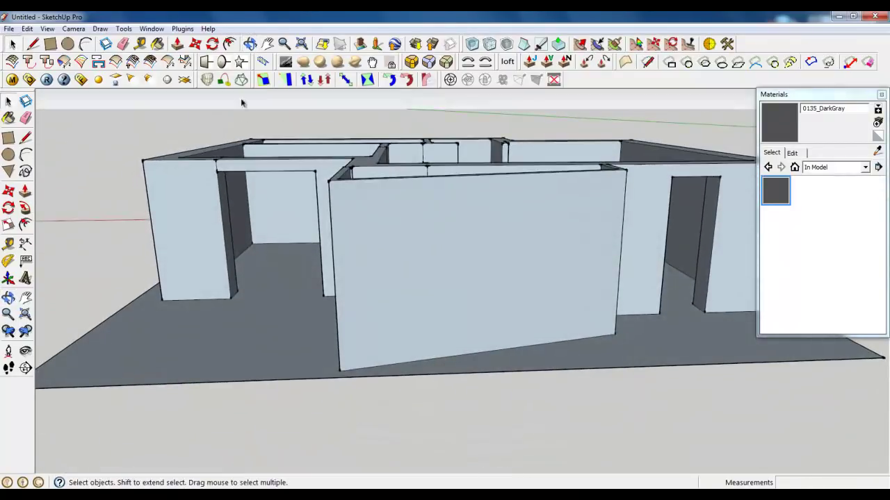
click(229, 43)
click(388, 209)
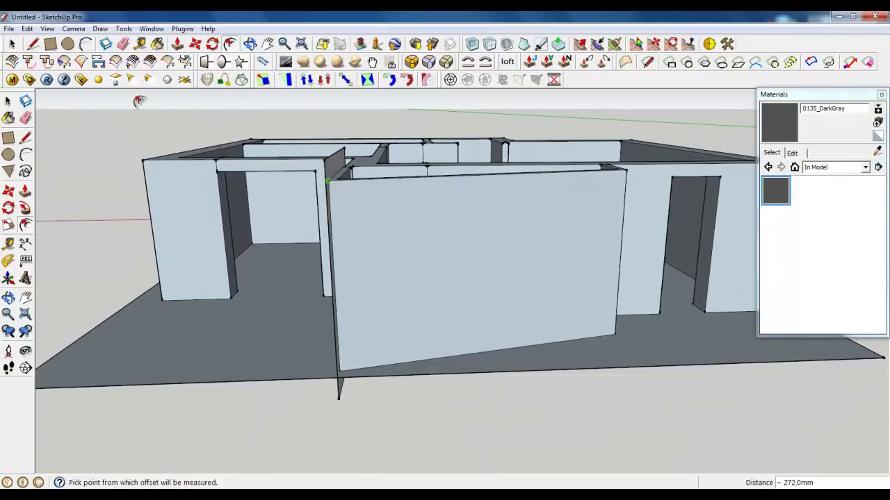
click(12, 43)
Offset the outline of the balcony's slanted front wall face inward by 200 mm
click(335, 209)
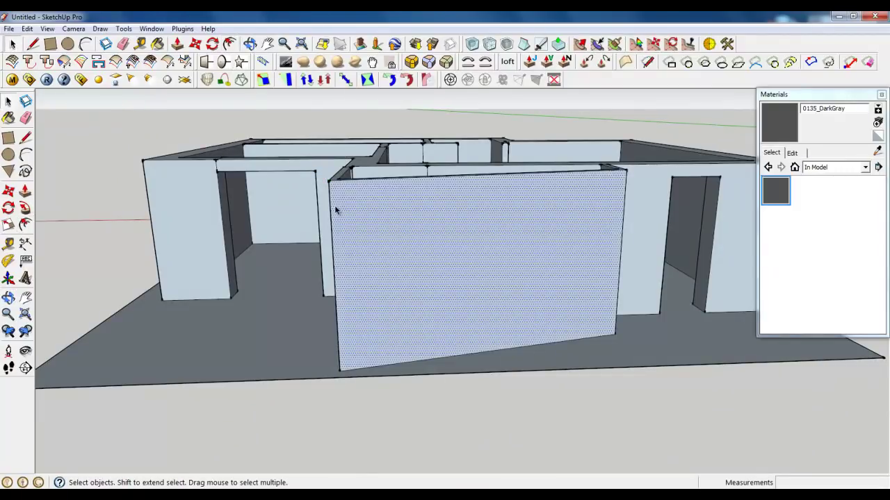
click(230, 43)
click(413, 214)
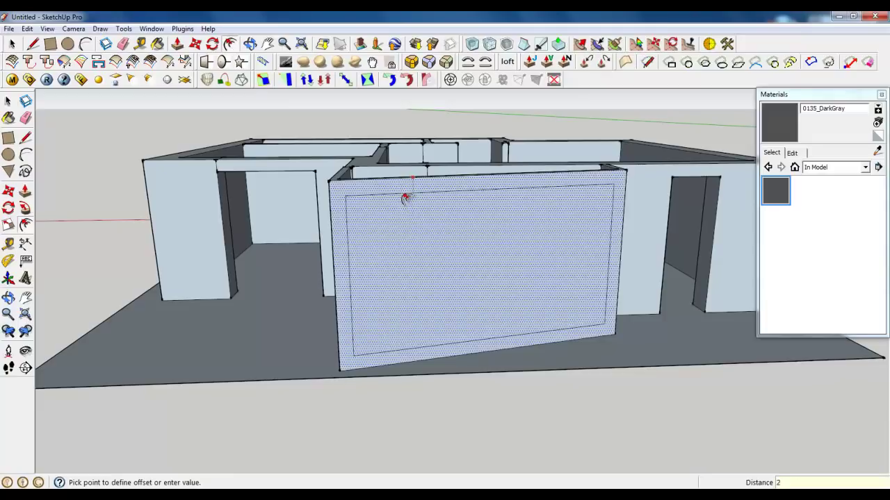
key(Return)
Offset the outline of the balcony's outer side wall face inward by 200 mm
middle_drag(403, 202, 514, 236)
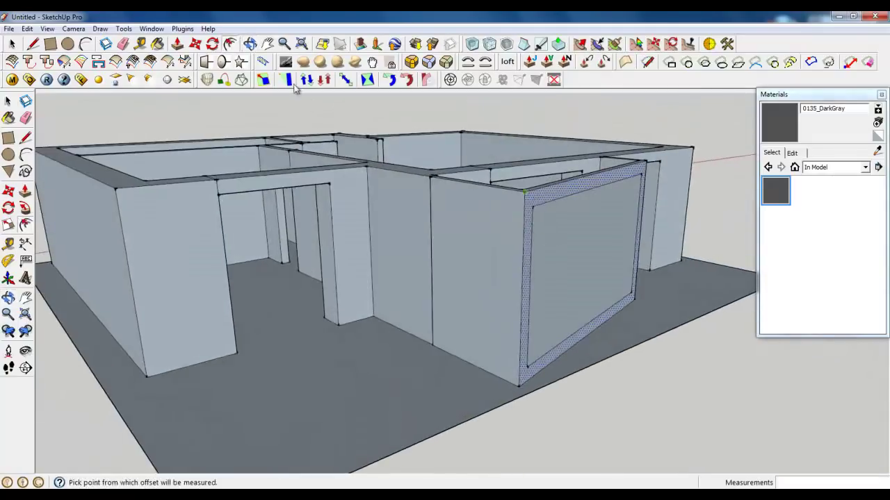
click(182, 42)
click(229, 44)
click(475, 216)
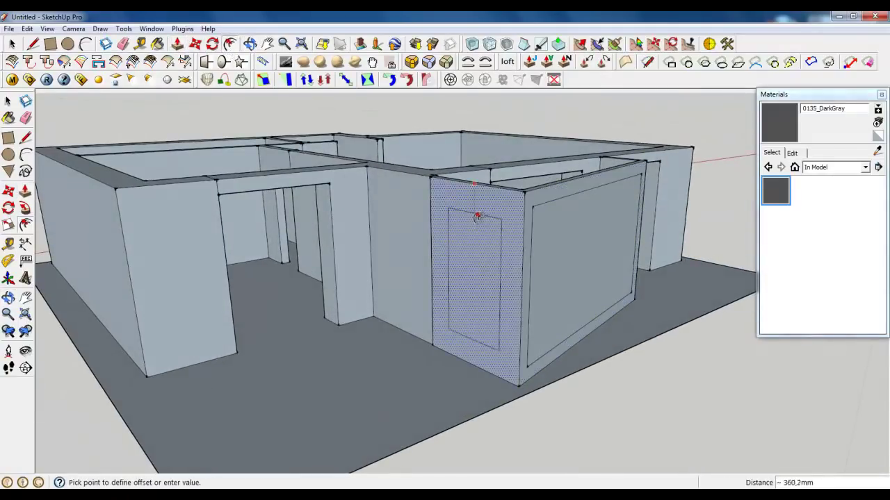
key(Escape)
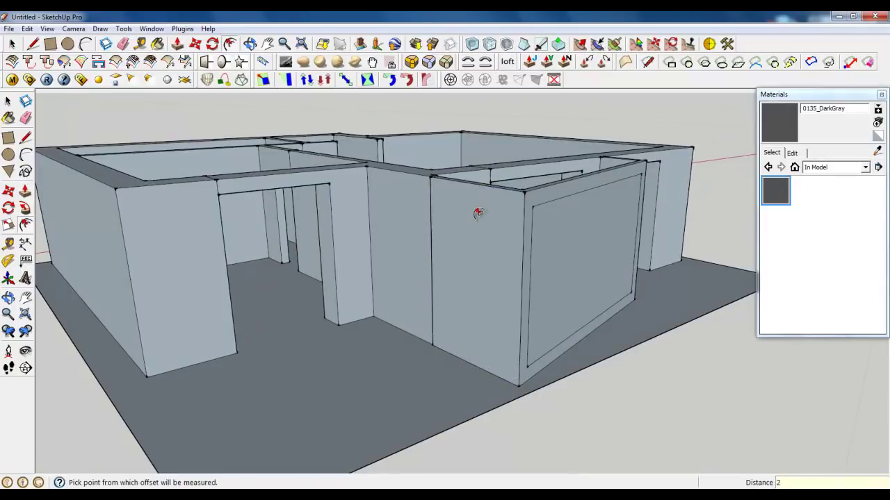
click(477, 214)
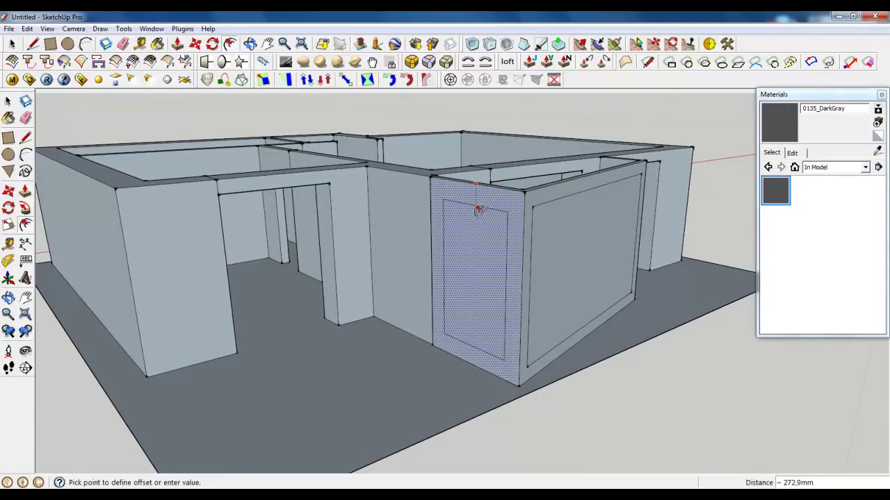
text(200)
key(Return)
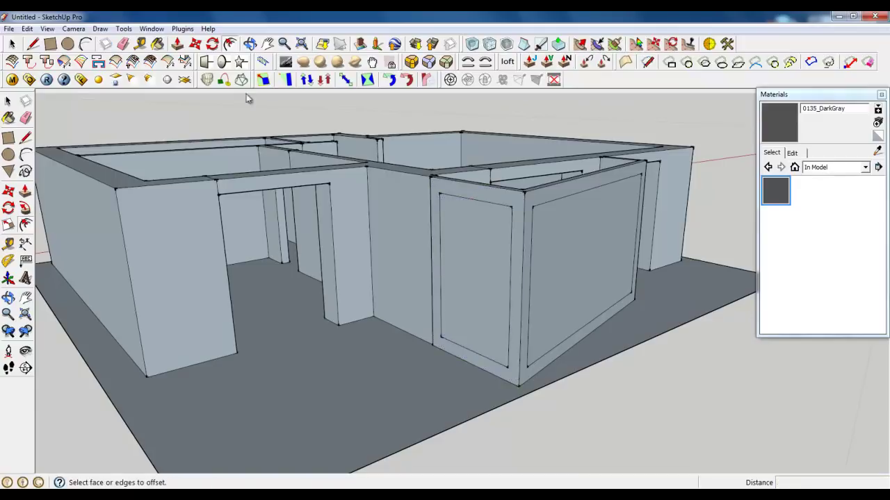
Push/Pull the inset panel of the balcony's outer side wall 100 mm through the wall to cut a window opening
click(178, 44)
scroll(560, 264, up, 5)
scroll(342, 175, up, 3)
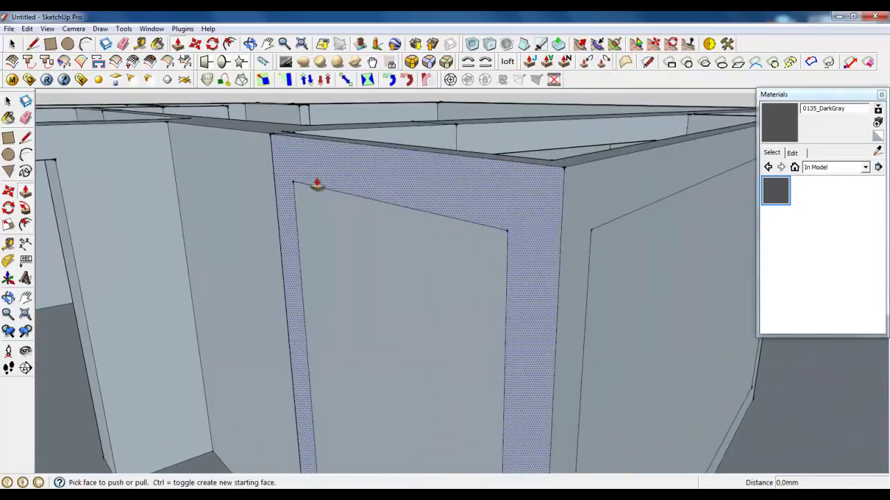
click(315, 245)
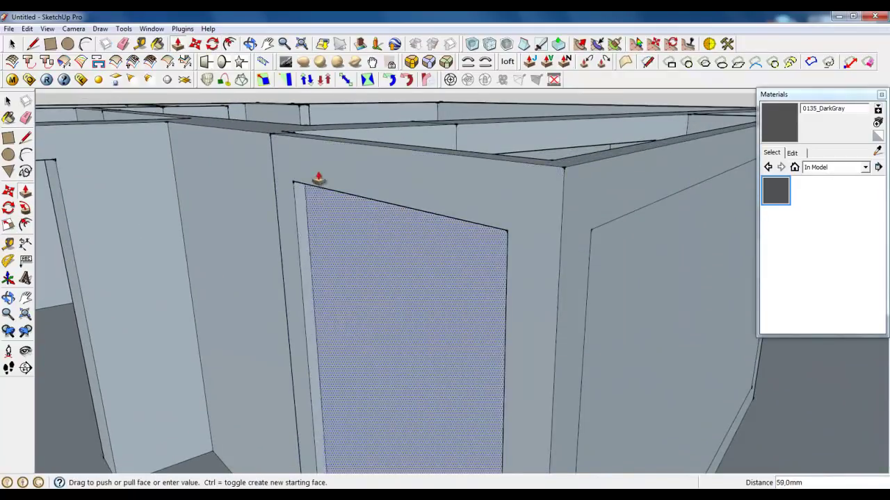
click(553, 167)
Push/Pull the inset panel of the balcony's slanted front wall through to its inner face, cutting the large window opening
scroll(419, 197, down, 3)
middle_drag(427, 194, 374, 348)
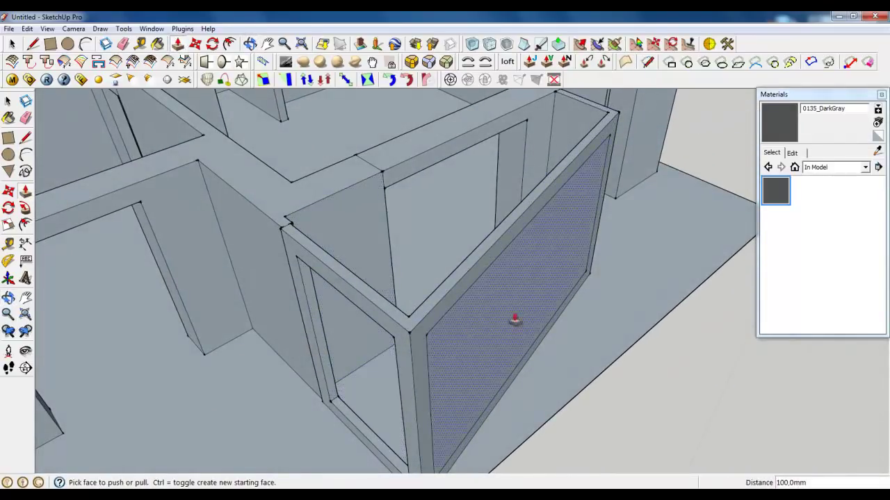
click(583, 228)
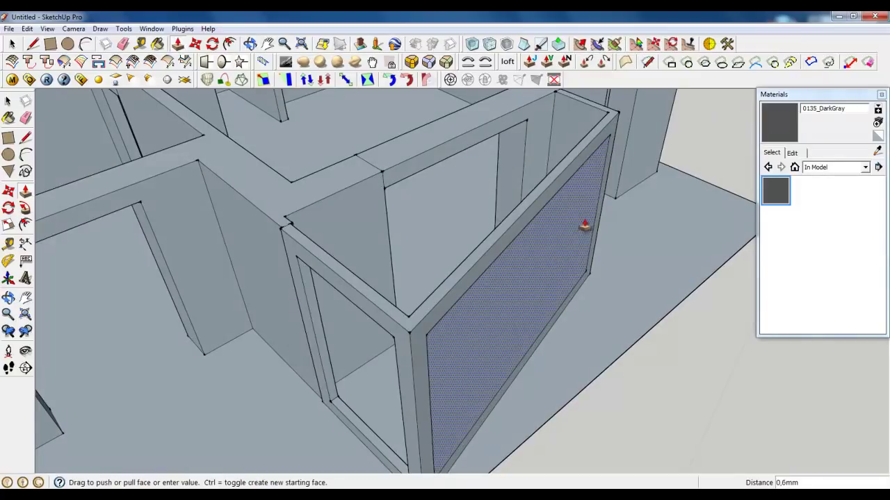
click(610, 115)
scroll(602, 174, down, 3)
middle_drag(500, 354, 515, 236)
key(space)
Examine the apartment model from above, inside the rooms and beneath the floor
scroll(397, 294, down, 5)
middle_drag(397, 294, 408, 345)
scroll(386, 265, up, 3)
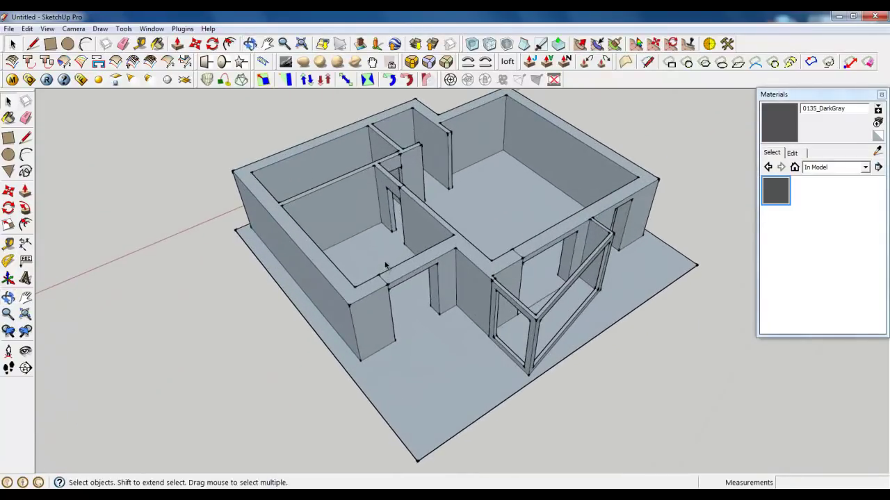
middle_drag(384, 225, 506, 118)
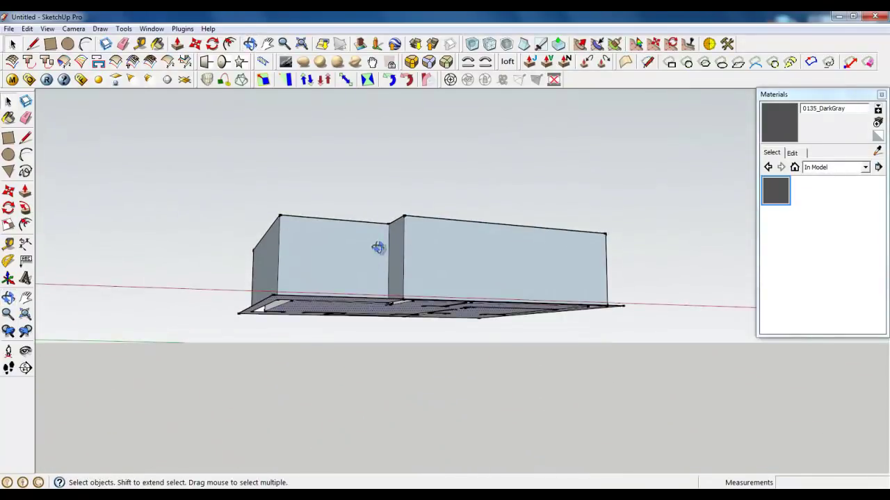
middle_drag(377, 250, 298, 284)
scroll(297, 280, up, 5)
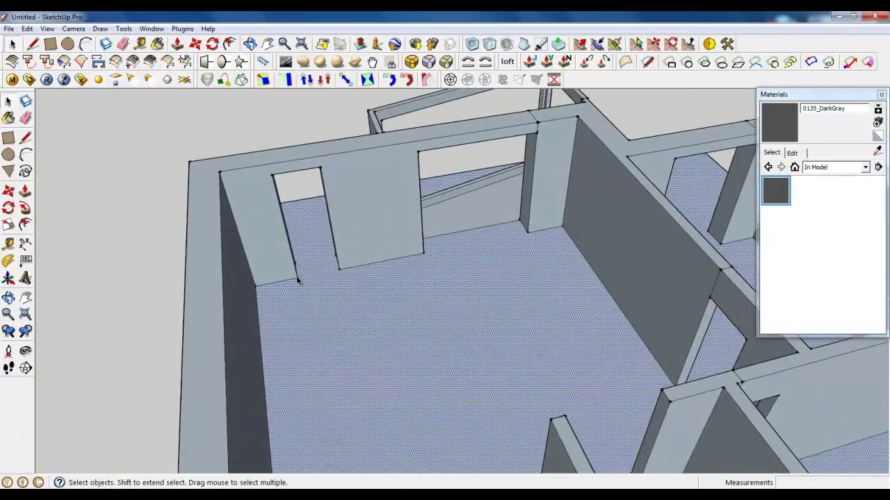
scroll(515, 290, down, 2)
middle_drag(515, 291, 419, 288)
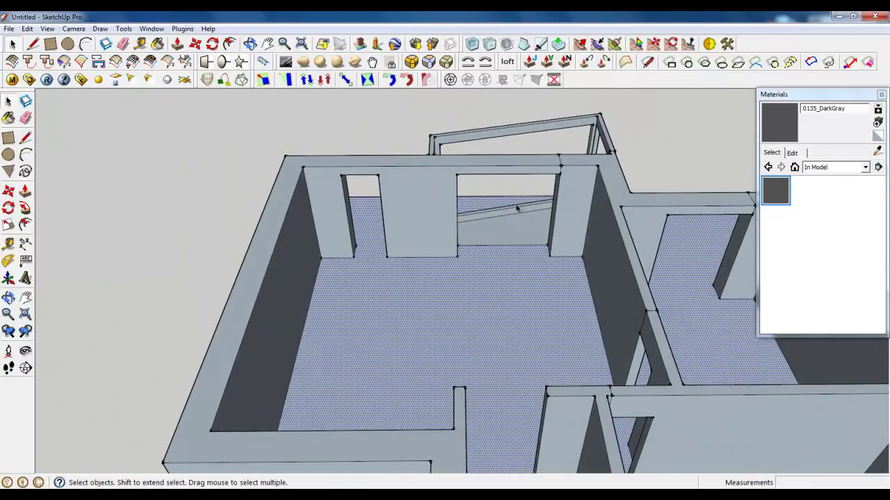
scroll(477, 312, down, 5)
middle_drag(477, 312, 558, 190)
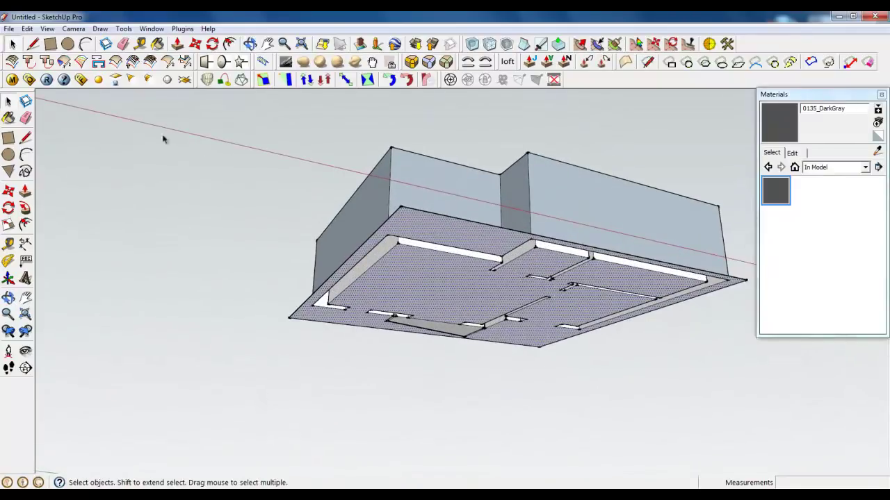
Push/Pull the floor's underside 500 mm downward as a new volume, keeping the original floor face
click(177, 44)
click(436, 278)
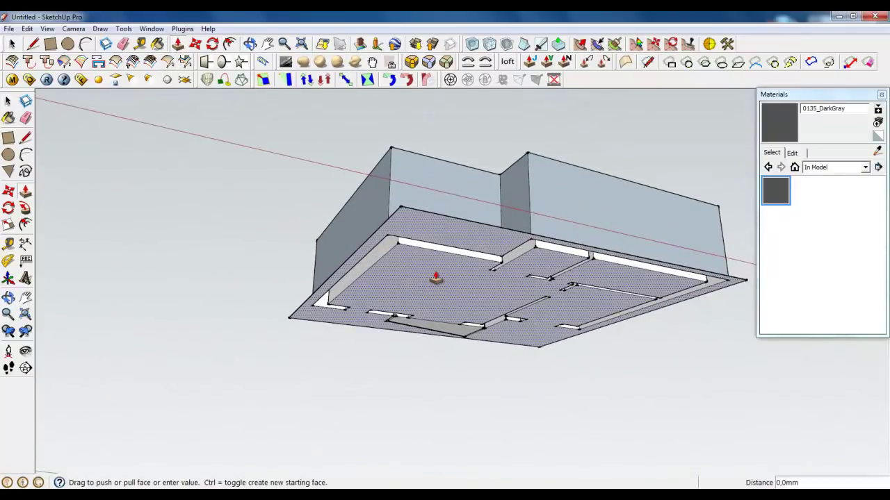
key(ctrl)
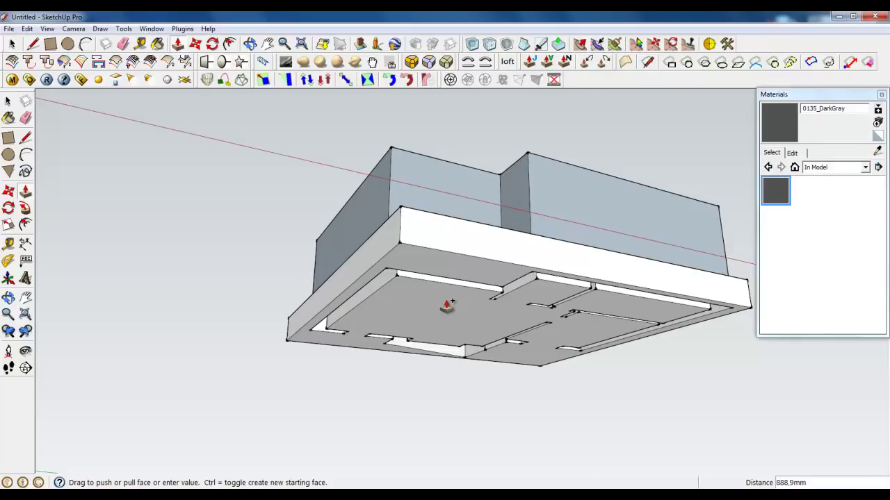
key(Return)
Draw a diagonal line across the slab's underside between opposite corner areas to fill the wall-shaped gaps with faces
middle_drag(445, 309, 451, 232)
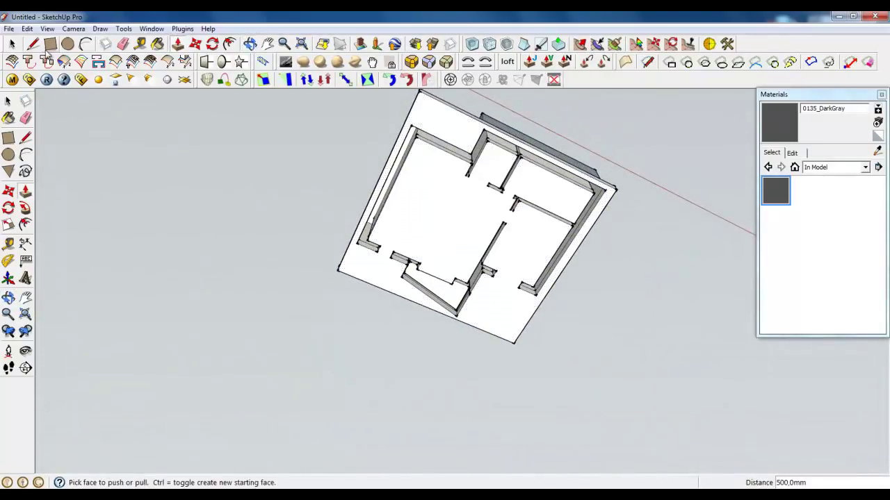
click(33, 43)
click(426, 115)
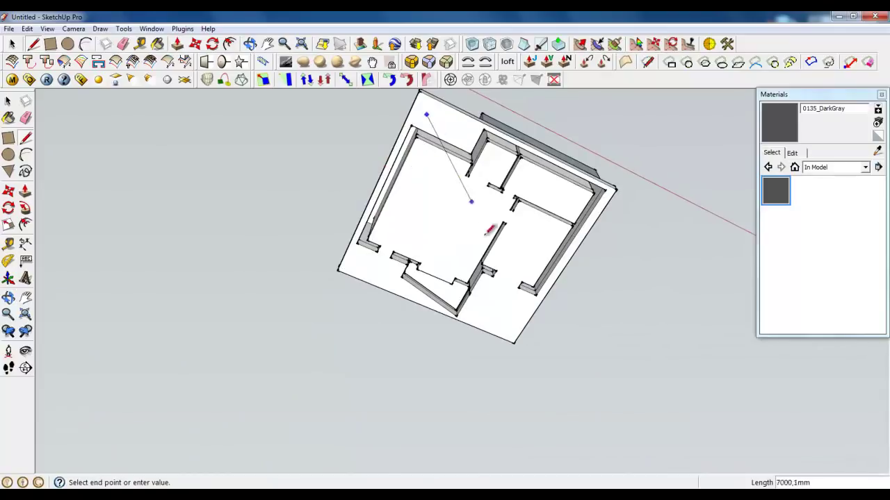
click(502, 319)
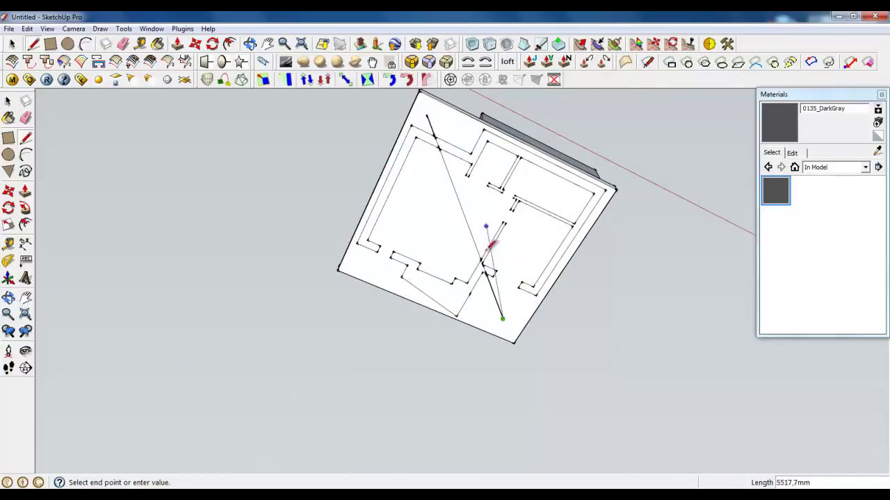
click(11, 43)
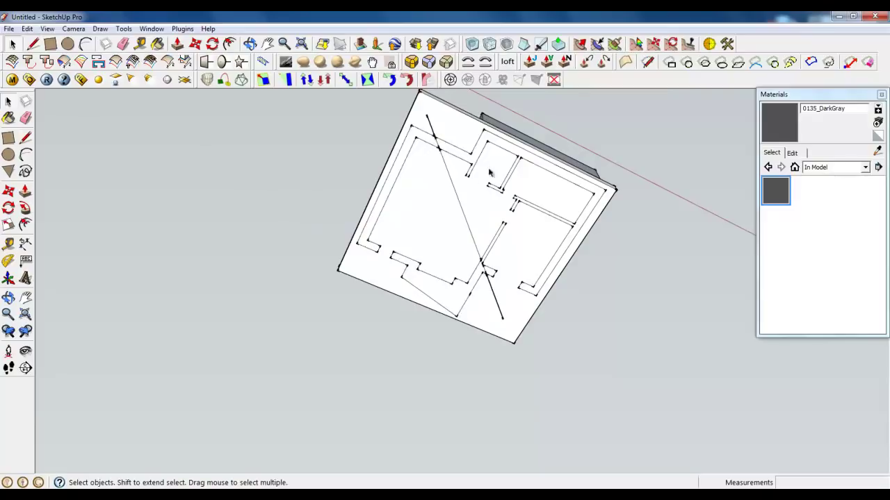
Inspect the walls, rooms and thickened floor slab from above on several sides of the apartment
middle_drag(487, 169, 546, 231)
middle_drag(426, 299, 554, 295)
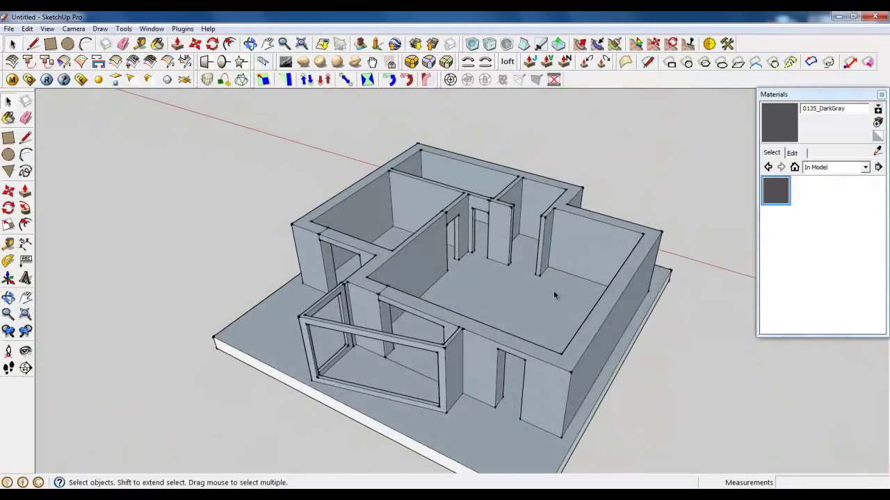
scroll(581, 298, down, 3)
scroll(487, 299, up, 4)
click(477, 301)
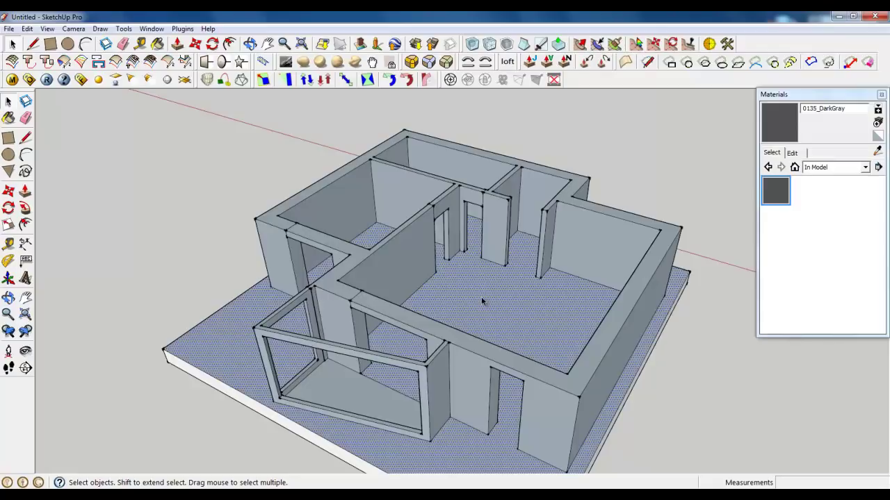
middle_drag(481, 297, 500, 280)
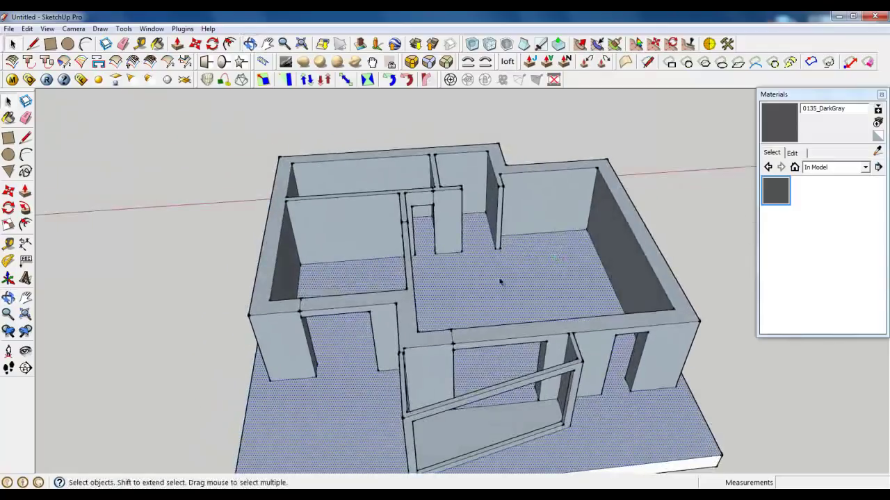
scroll(548, 229, down, 2)
scroll(548, 229, up, 1)
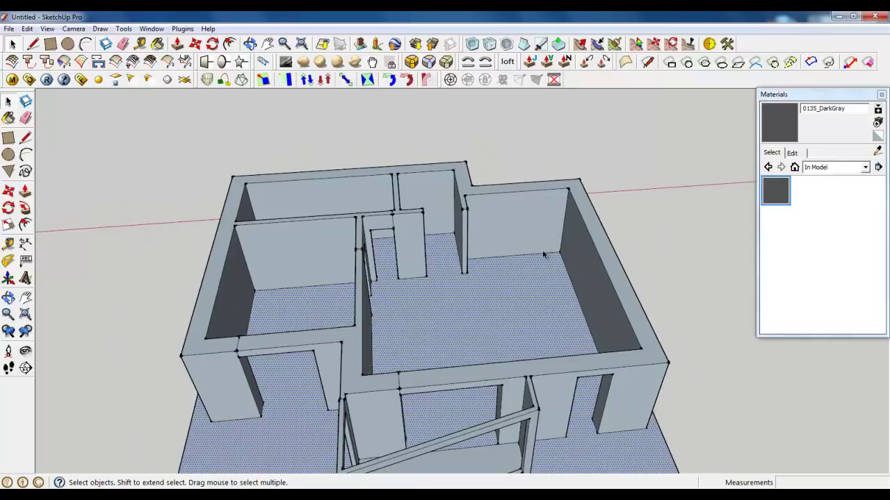
scroll(544, 254, up, 2)
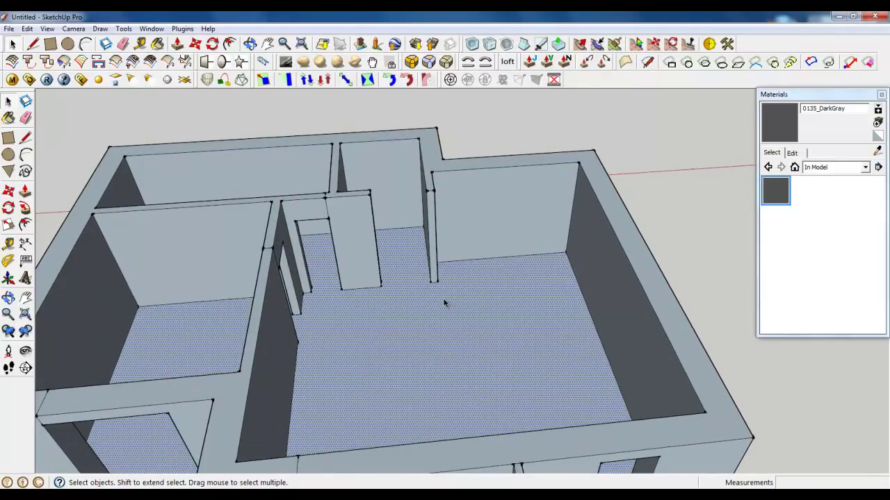
scroll(445, 302, down, 3)
middle_drag(444, 302, 413, 297)
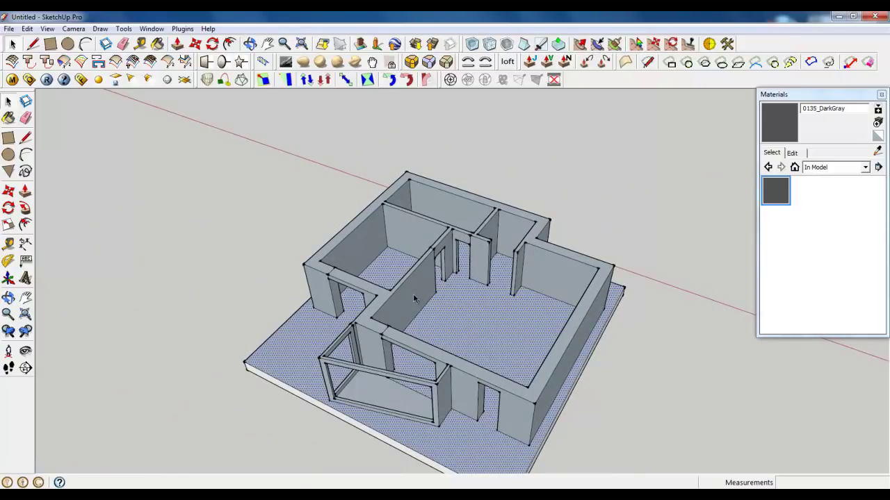
scroll(482, 310, up, 1)
scroll(452, 285, up, 1)
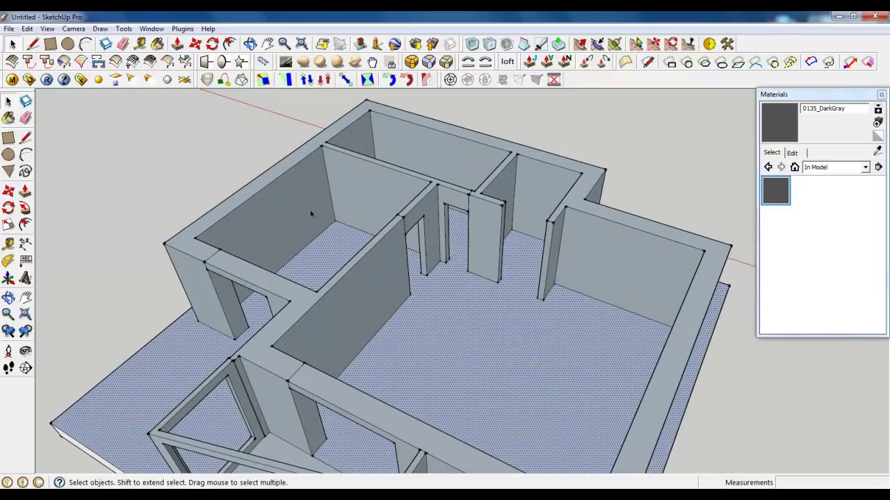
Close the large room with a ceiling face by drawing a helper line between its wall tops, and delete that line
key(l)
click(358, 262)
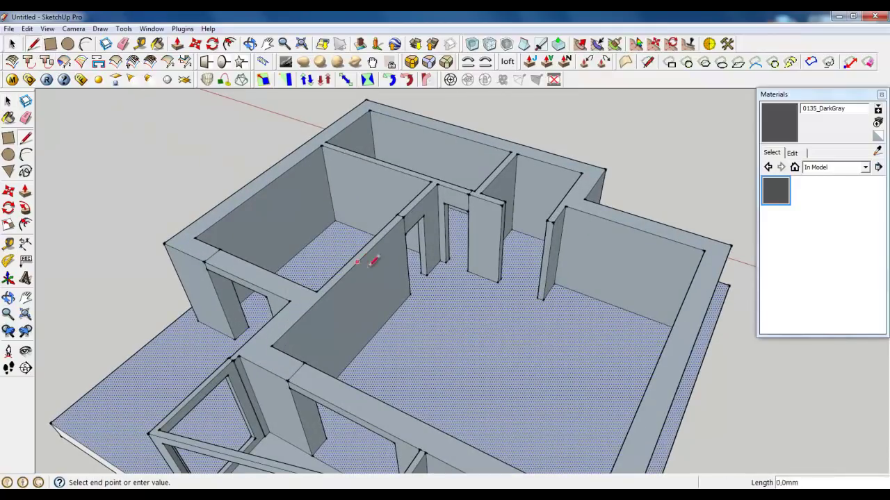
click(688, 291)
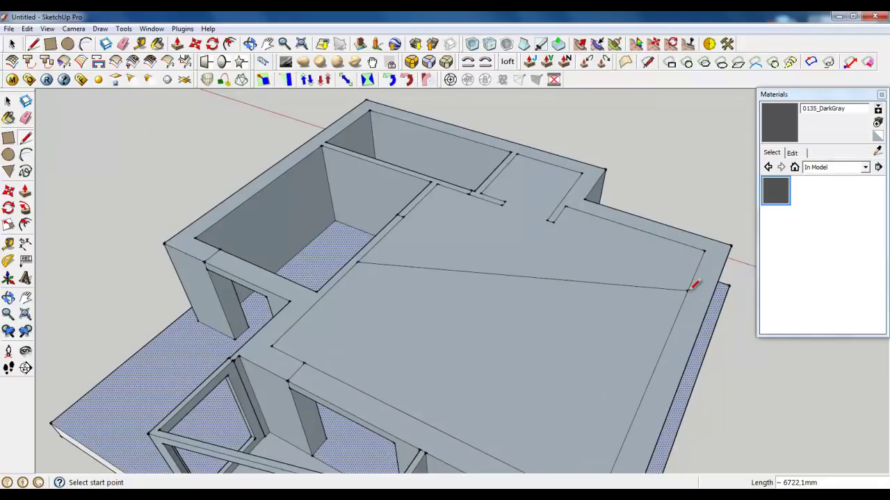
key(space)
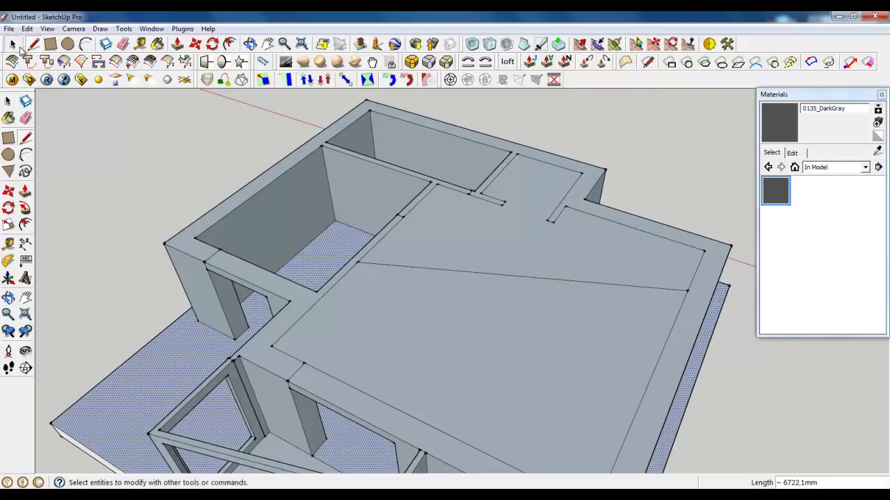
click(389, 270)
click(384, 263)
key(Delete)
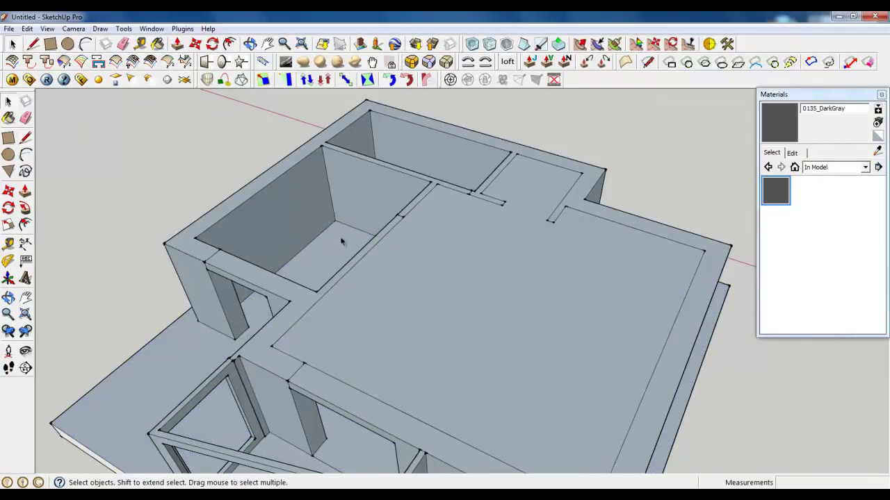
Create ceiling faces over the two smaller rooms and the balcony with helper lines between wall tops, and erase those lines
click(285, 173)
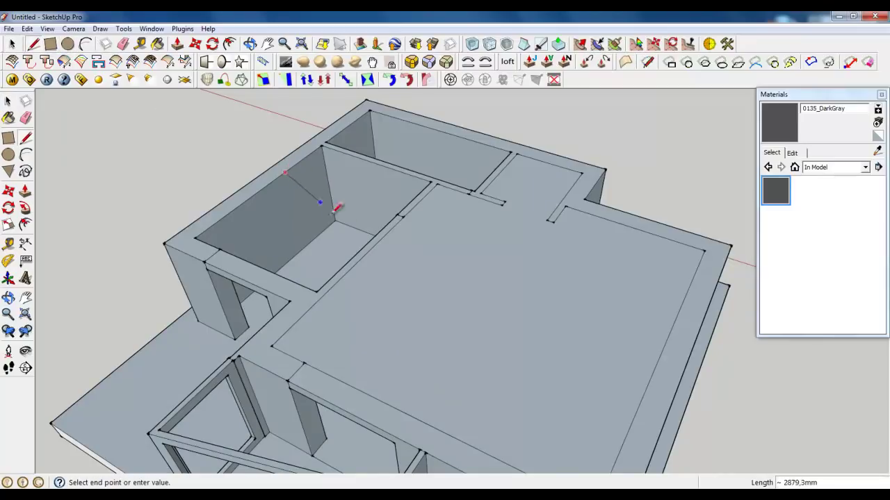
click(358, 250)
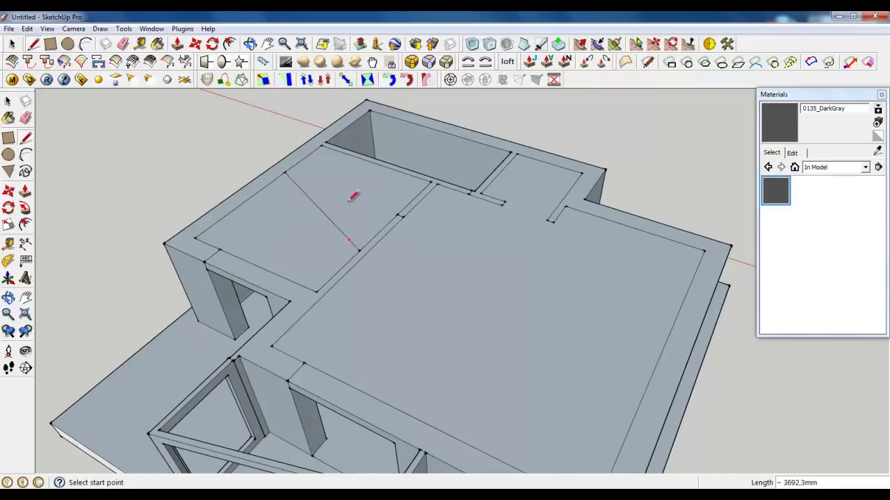
click(394, 164)
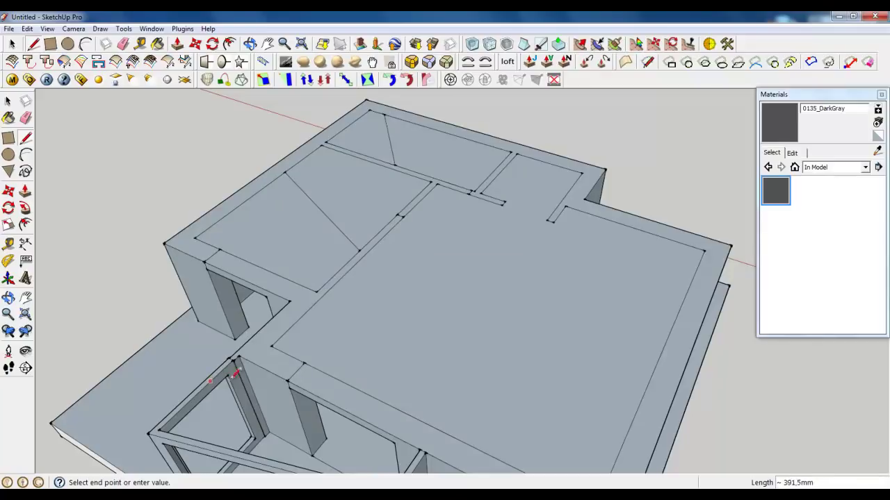
click(261, 369)
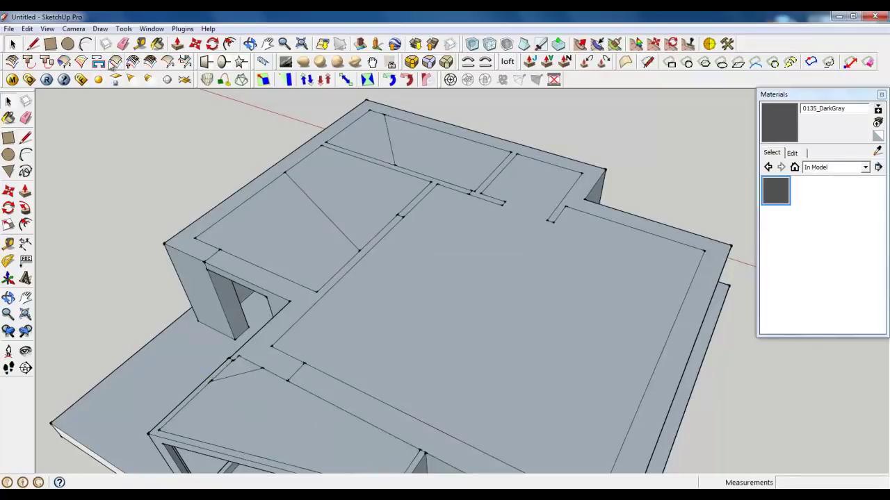
click(128, 43)
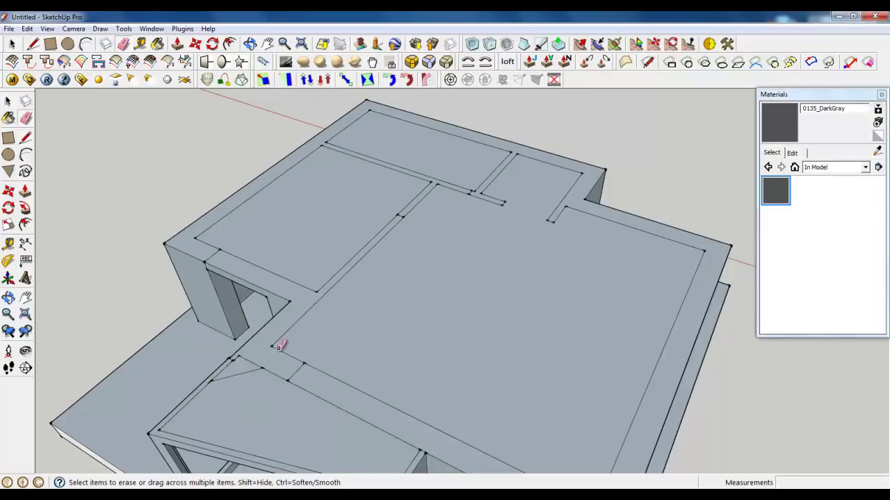
click(12, 44)
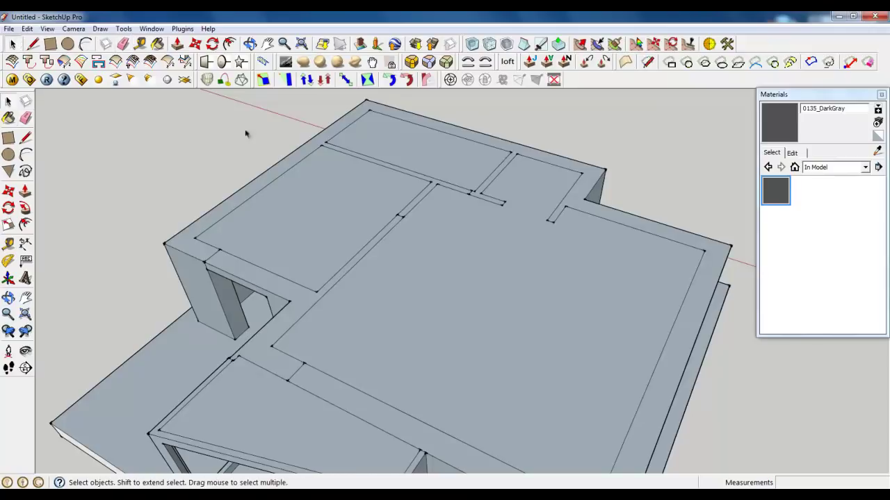
Select the ceiling faces over the rooms and the balcony and combine them into one group
click(388, 142)
shift+click(361, 210)
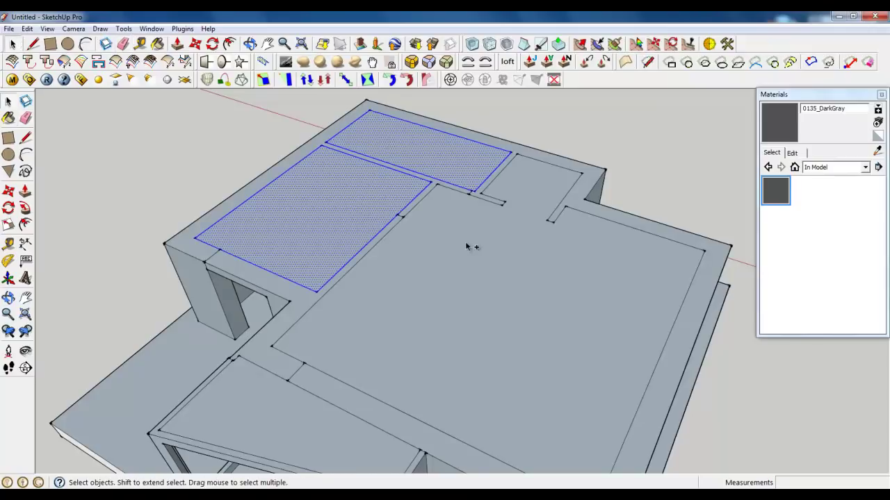
shift+click(465, 241)
scroll(465, 241, down, 3)
scroll(433, 287, up, 5)
shift+click(350, 337)
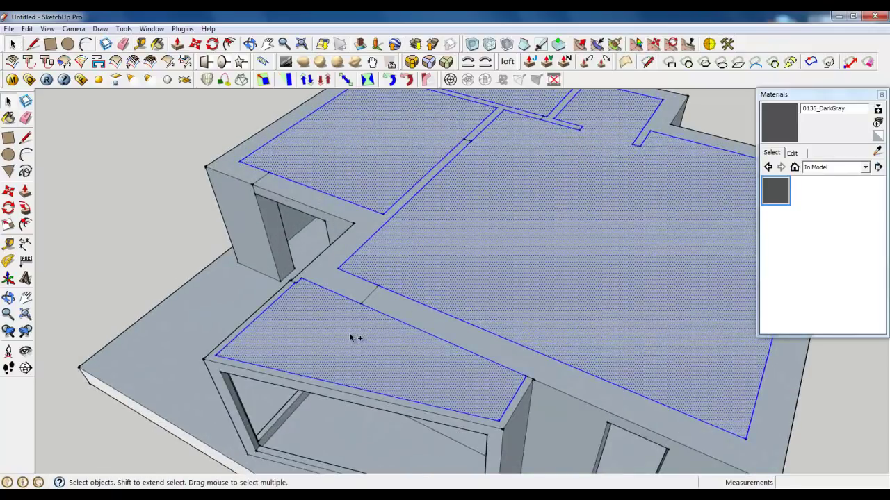
right_click(445, 252)
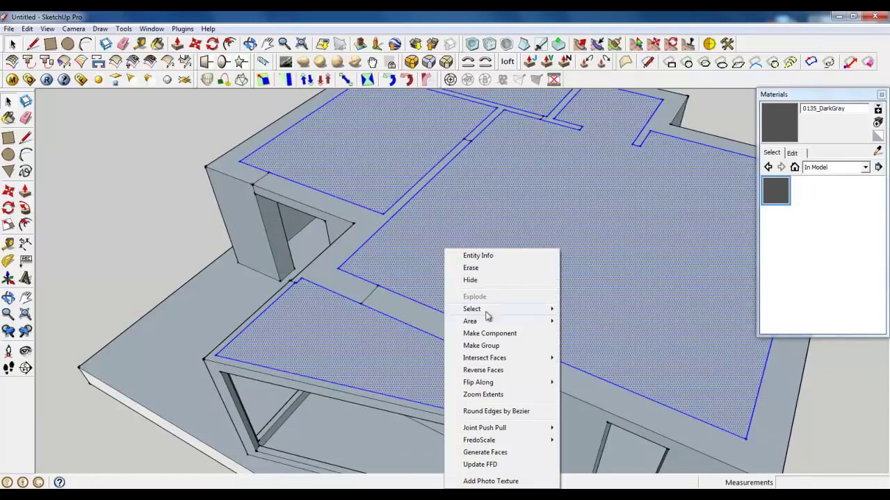
click(495, 346)
scroll(493, 341, down, 2)
scroll(394, 301, down, 2)
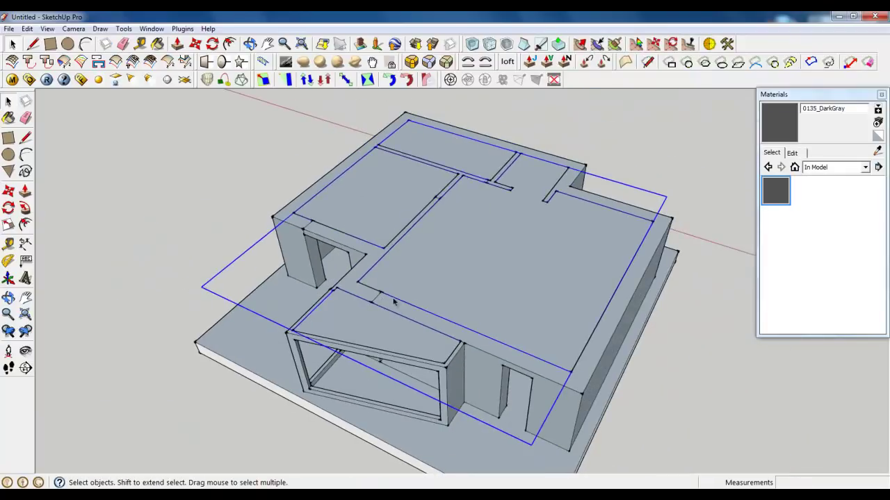
Open the ceiling group for editing and extrude the narrow rear room's ceiling face upward by 200 mm
double_click(408, 266)
scroll(407, 266, up, 2)
click(407, 273)
click(461, 132)
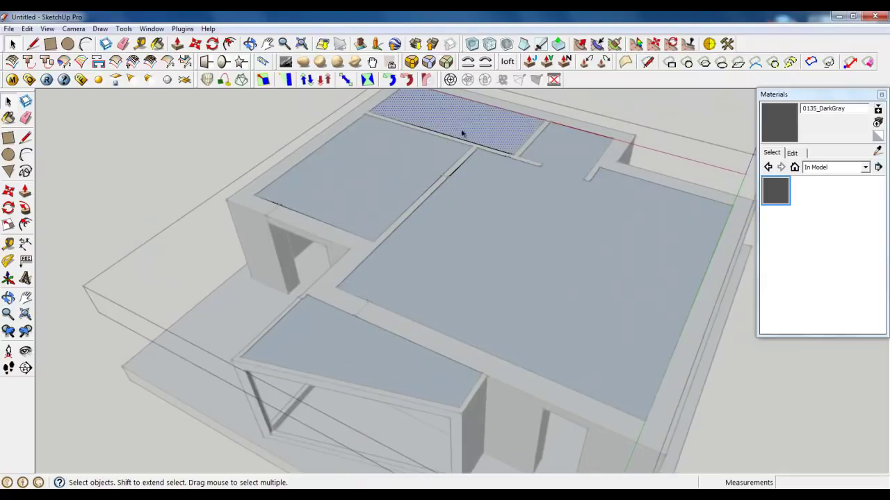
click(370, 348)
click(498, 278)
click(447, 125)
click(177, 44)
scroll(361, 257, down, 2)
middle_drag(361, 256, 339, 220)
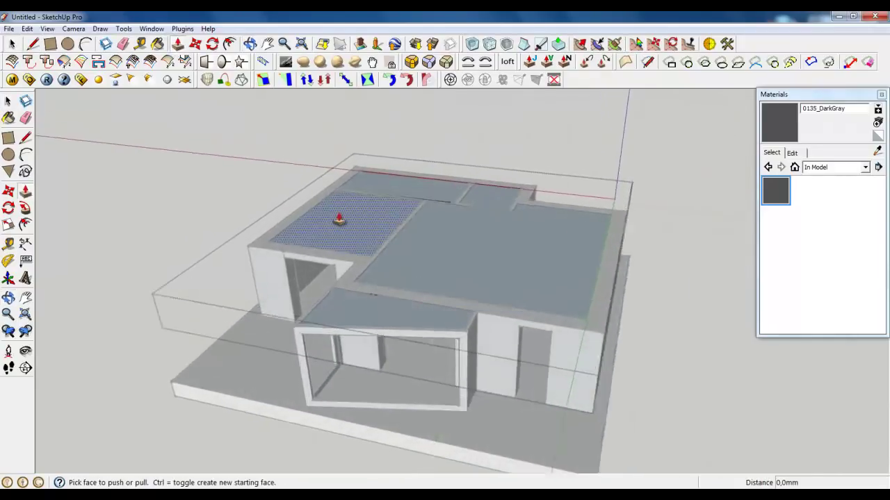
scroll(340, 222, up, 2)
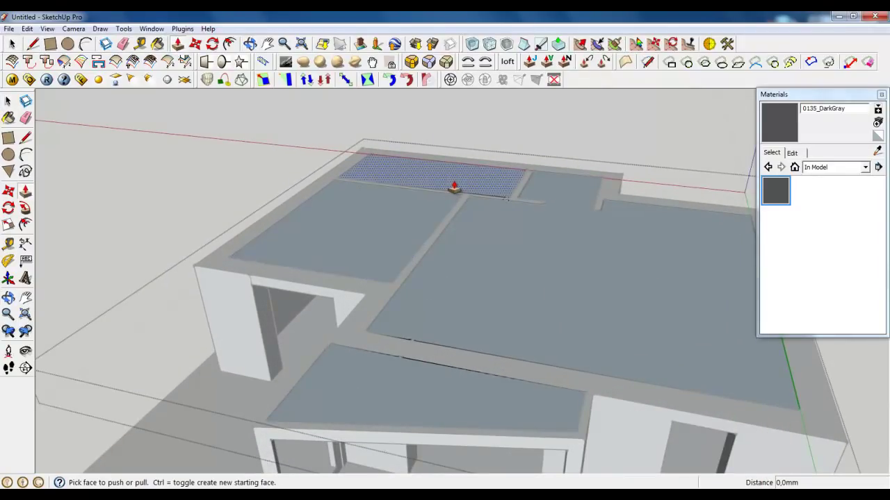
drag(459, 181, 462, 149)
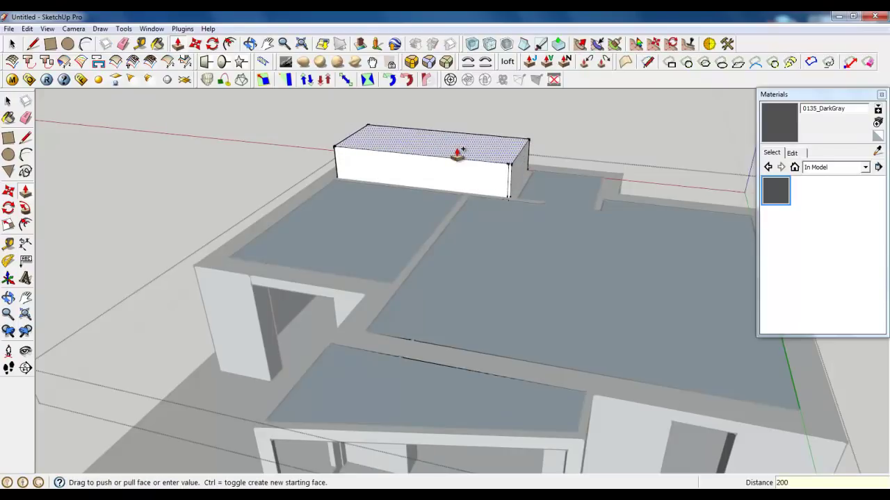
key(Return)
Extrude the other room ceilings and the balcony ceiling by the same 200 mm, and close the group
double_click(442, 200)
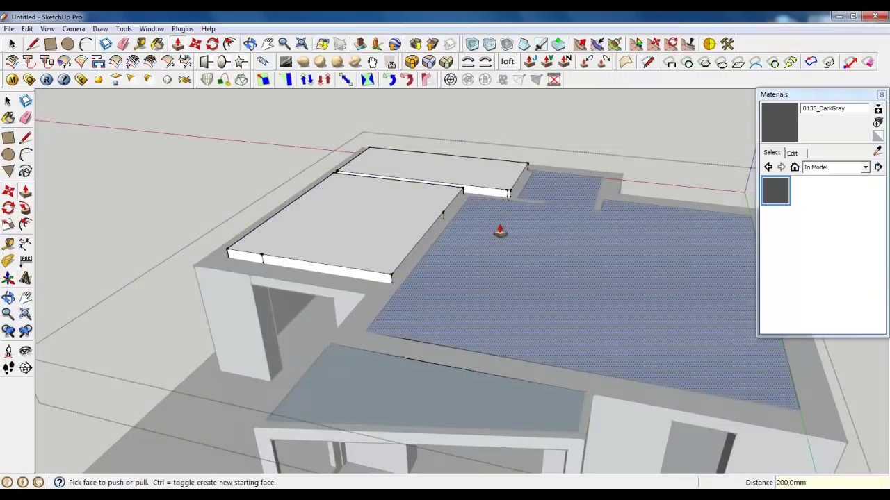
drag(500, 231, 423, 204)
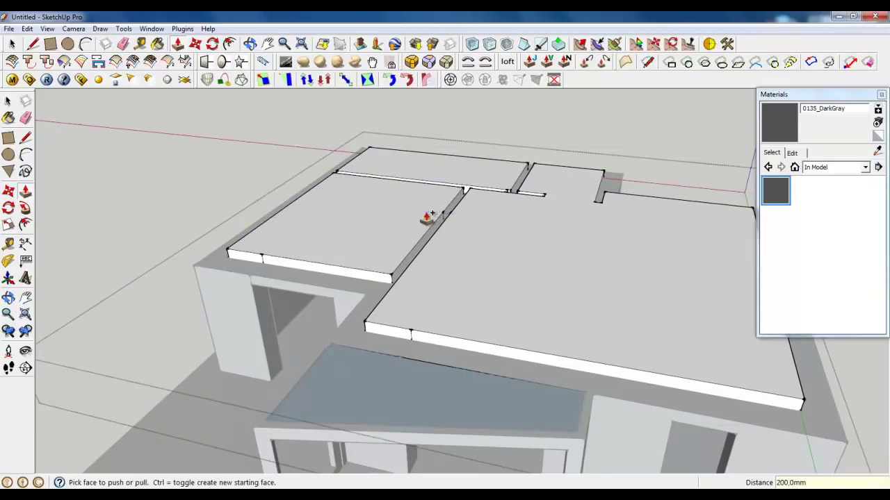
drag(378, 391, 697, 338)
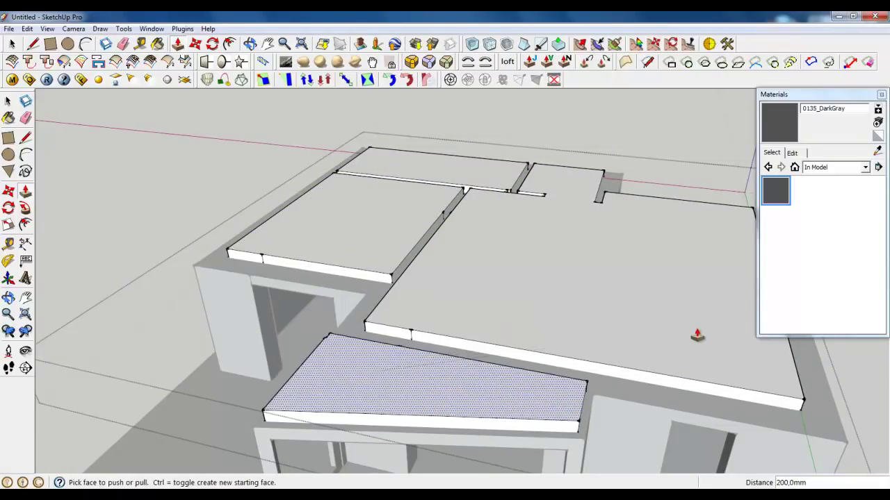
middle_drag(697, 337, 612, 217)
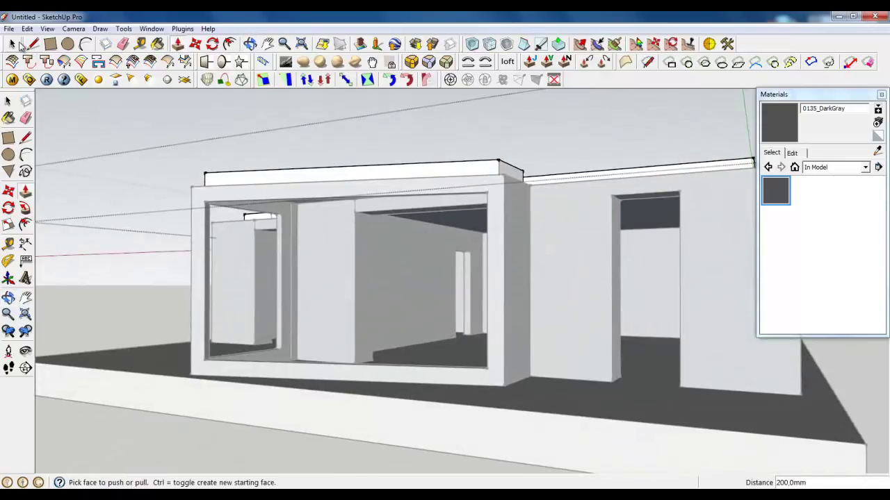
click(13, 45)
right_click(135, 186)
click(171, 194)
middle_drag(243, 236, 521, 324)
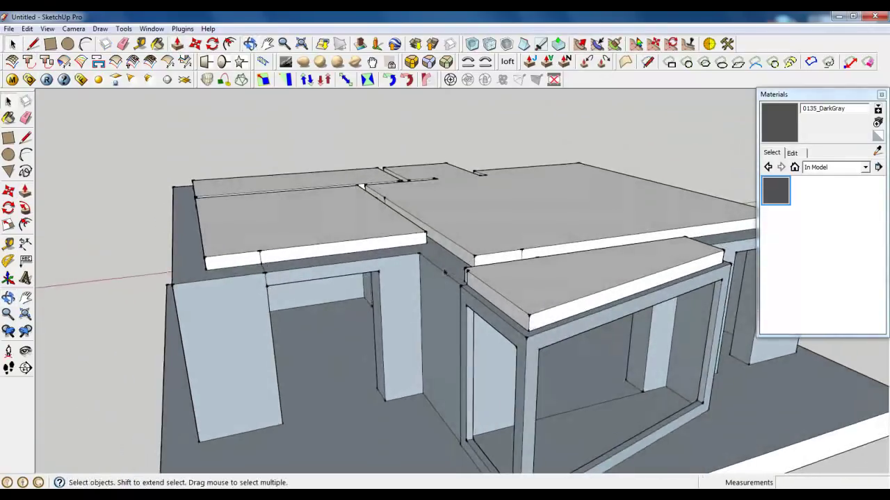
Push/Pull the tops of the lintel section and the main walls up 200 mm, flush with the ceiling slabs
click(177, 43)
scroll(433, 248, up, 3)
drag(433, 250, 452, 245)
scroll(459, 240, down, 5)
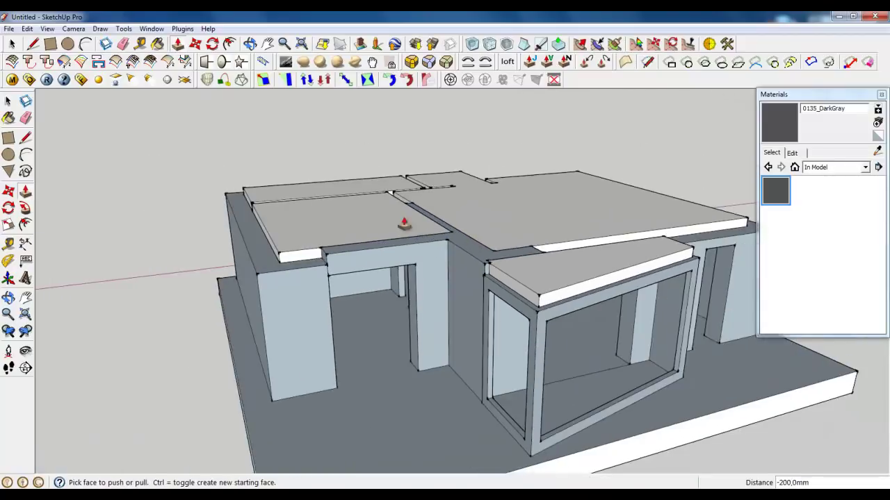
middle_drag(401, 225, 357, 359)
click(398, 350)
scroll(391, 341, down, 5)
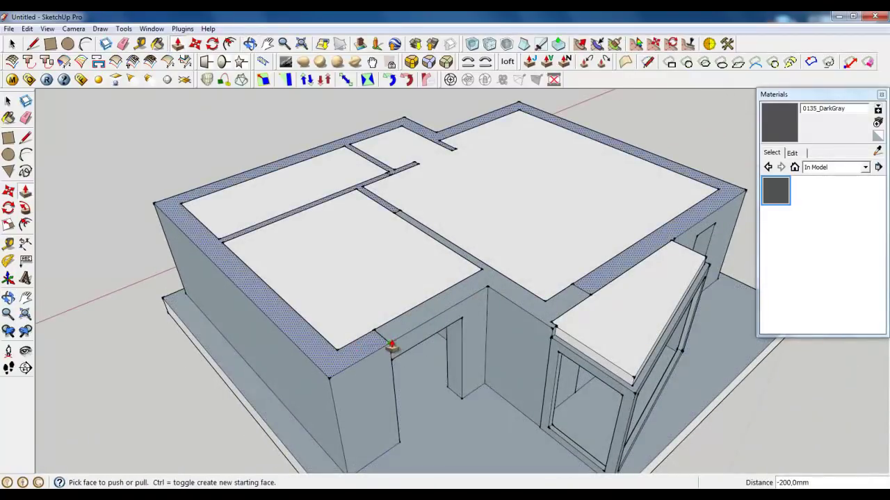
Raise the top of the balcony frame 200 mm to the level of its ceiling slab
middle_drag(471, 294, 482, 318)
scroll(579, 300, up, 6)
middle_drag(579, 301, 522, 271)
scroll(522, 272, down, 3)
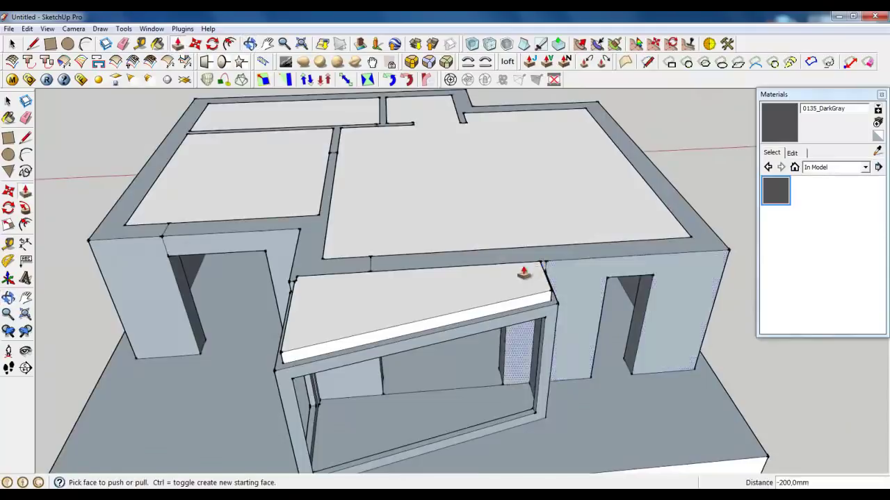
scroll(562, 318, up, 5)
click(563, 315)
scroll(562, 312, down, 5)
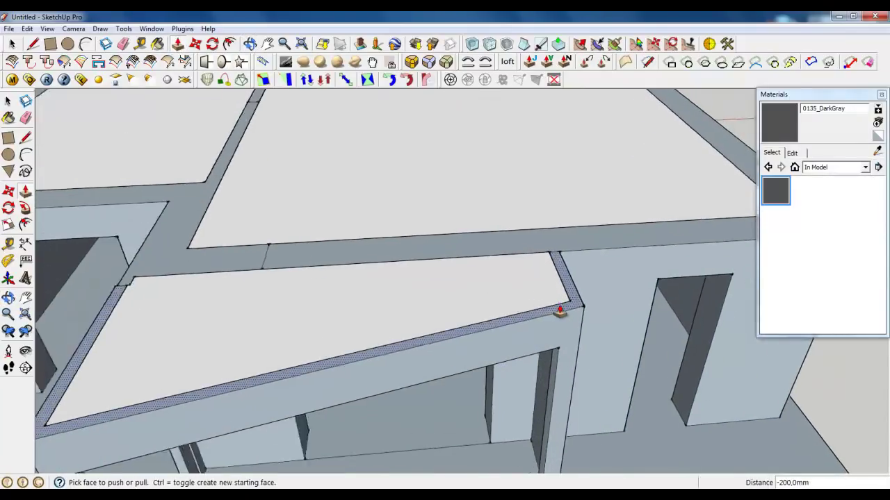
middle_drag(561, 312, 589, 274)
scroll(439, 248, down, 5)
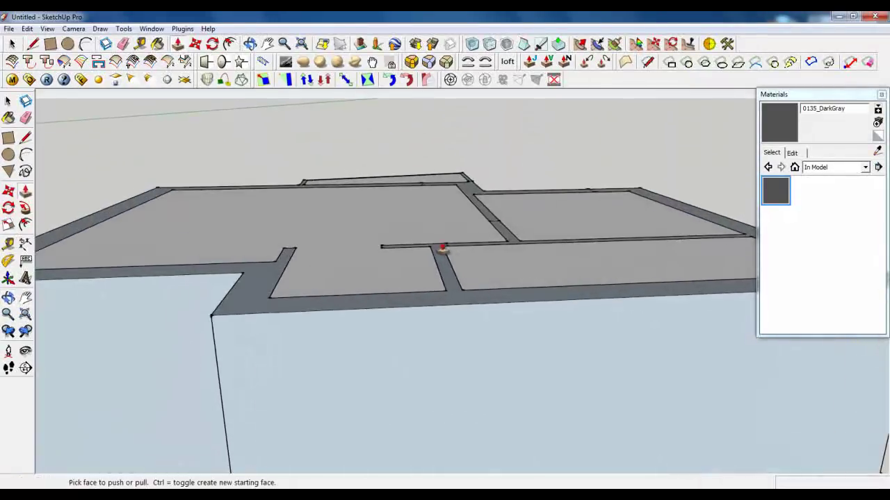
middle_drag(438, 248, 518, 296)
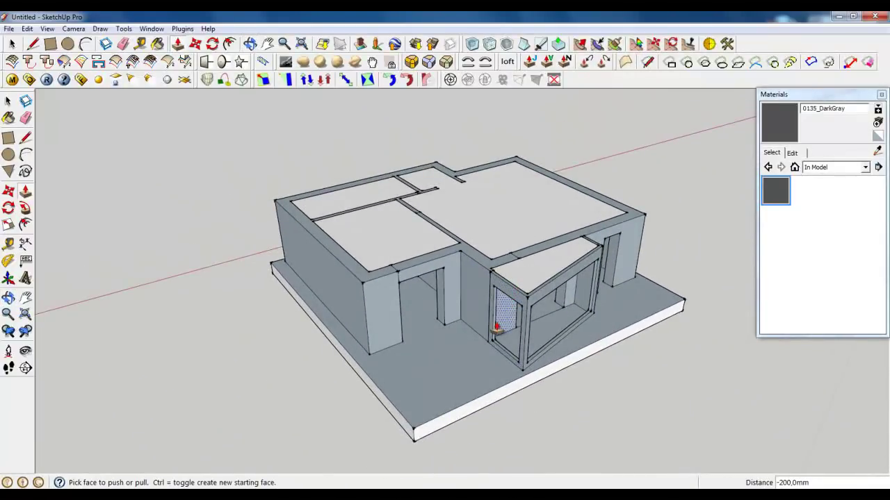
middle_drag(496, 327, 469, 297)
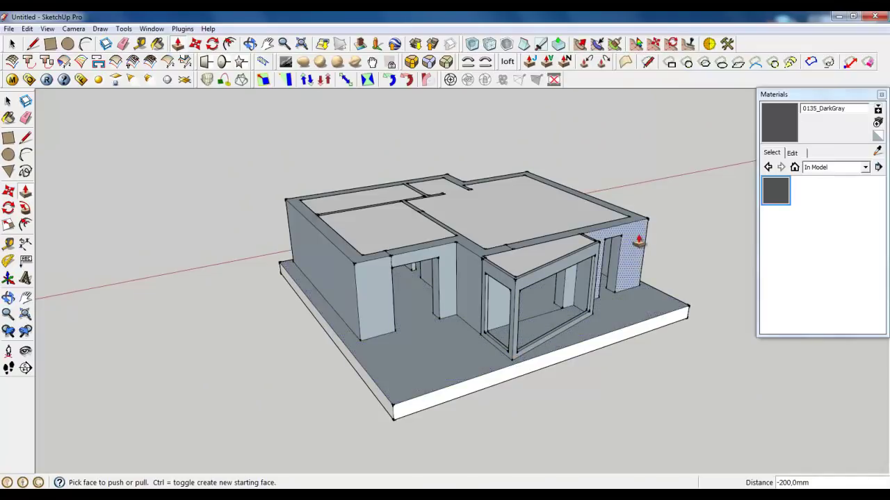